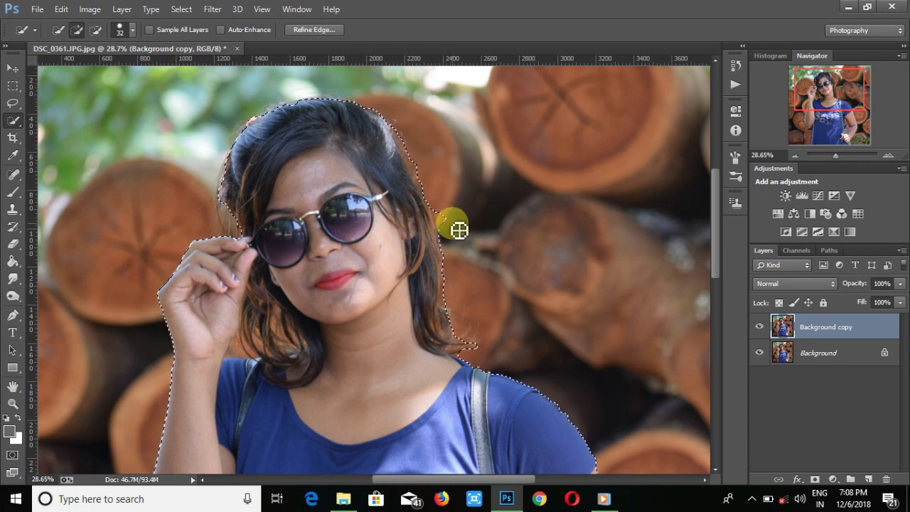
Step: Refine the quick selection around the woman's hair and arm, and add it as a layer mask on the Background copy layer
{"action": "mouse_move", "coordinate": [246, 142]}
{"action": "left_mouse_down"}
{"action": "mouse_move", "coordinate": [296, 110]}
{"action": "mouse_move", "coordinate": [274, 116]}
{"action": "mouse_move", "coordinate": [278, 132]}
{"action": "mouse_move", "coordinate": [344, 106]}
{"action": "left_mouse_up"}
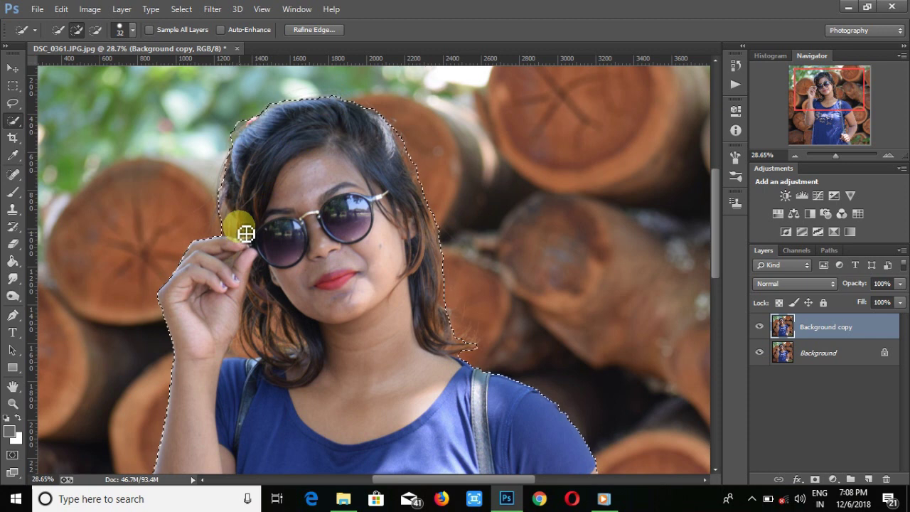
{"action": "left_click_drag", "start_coordinate": [835, 155], "coordinate": [834, 155]}
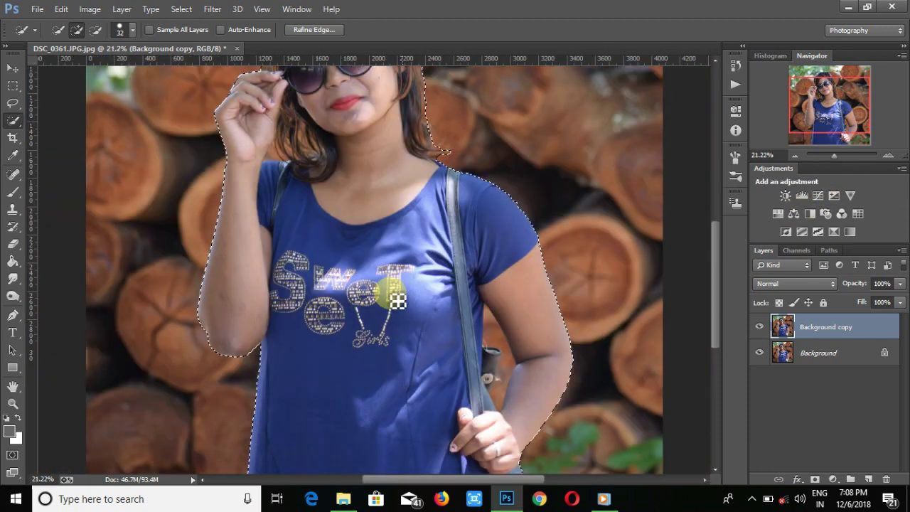
{"action": "scroll", "coordinate": [490, 187], "scroll_direction": "down", "scroll_amount": 3}
{"action": "mouse_move", "coordinate": [498, 196]}
{"action": "left_mouse_down"}
{"action": "mouse_move", "coordinate": [506, 232]}
{"action": "mouse_move", "coordinate": [502, 254]}
{"action": "left_mouse_up"}
{"action": "left_click_drag", "start_coordinate": [833, 155], "coordinate": [833, 158]}
{"action": "left_click", "coordinate": [814, 479]}
Step: Start Refine Mask on the Background copy mask and brush along the hair edges with a refine radius brush of size 104
{"action": "right_click", "coordinate": [812, 323]}
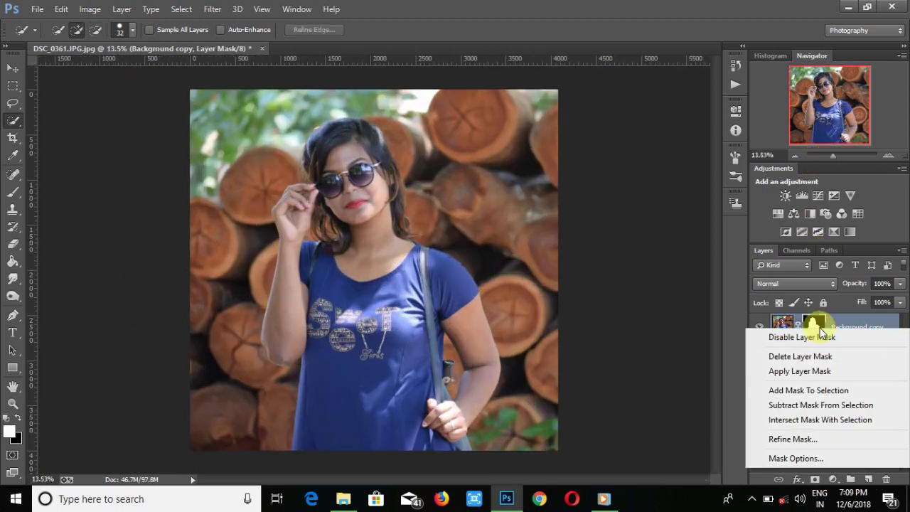
{"action": "left_click", "coordinate": [793, 434]}
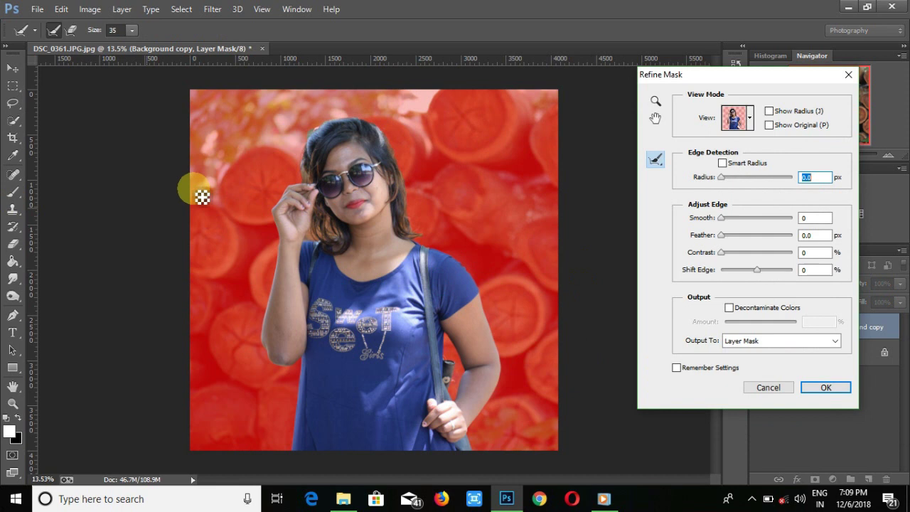
{"action": "left_click", "coordinate": [132, 30]}
{"action": "left_click", "coordinate": [302, 167]}
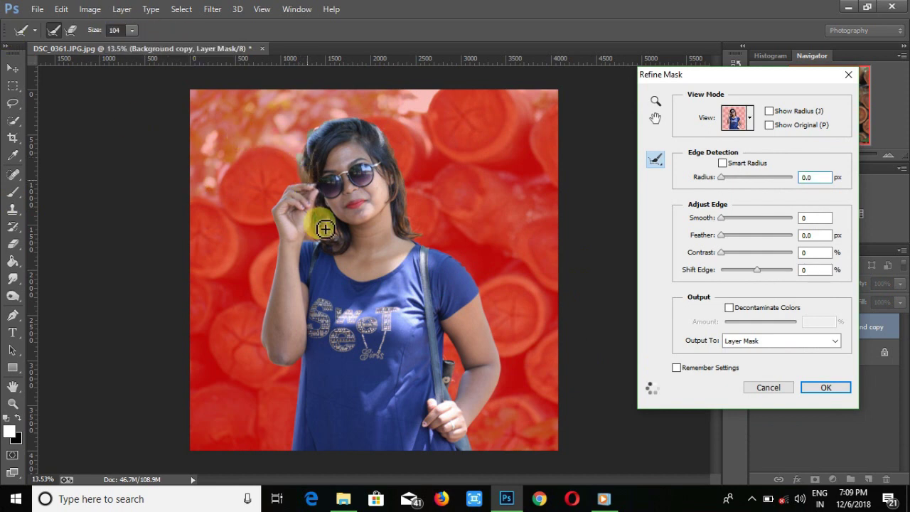
{"action": "mouse_move", "coordinate": [324, 129]}
{"action": "left_mouse_down"}
{"action": "mouse_move", "coordinate": [366, 122]}
{"action": "mouse_move", "coordinate": [388, 138]}
{"action": "mouse_move", "coordinate": [411, 205]}
{"action": "mouse_move", "coordinate": [410, 233]}
{"action": "mouse_move", "coordinate": [427, 239]}
{"action": "mouse_move", "coordinate": [429, 205]}
{"action": "left_mouse_up"}
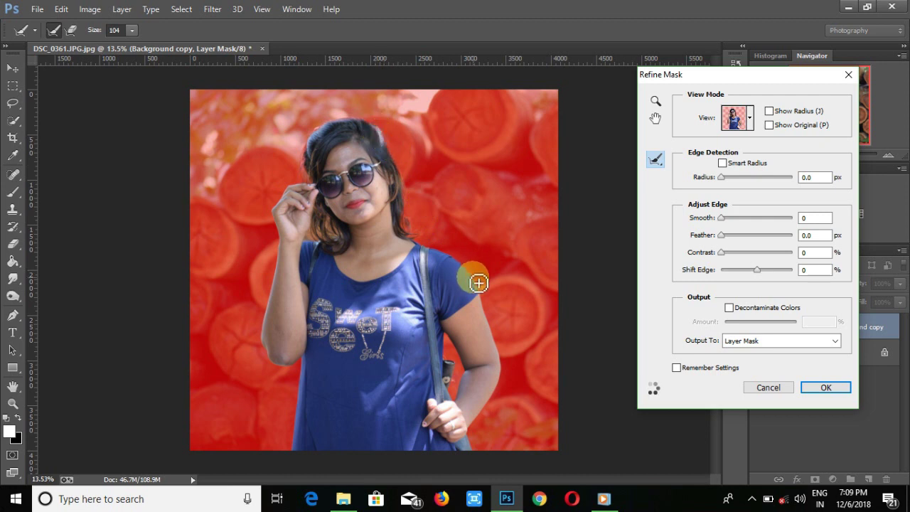
{"action": "mouse_move", "coordinate": [319, 238]}
{"action": "left_mouse_down"}
{"action": "mouse_move", "coordinate": [331, 236]}
{"action": "mouse_move", "coordinate": [359, 272]}
{"action": "mouse_move", "coordinate": [317, 240]}
{"action": "left_mouse_up"}
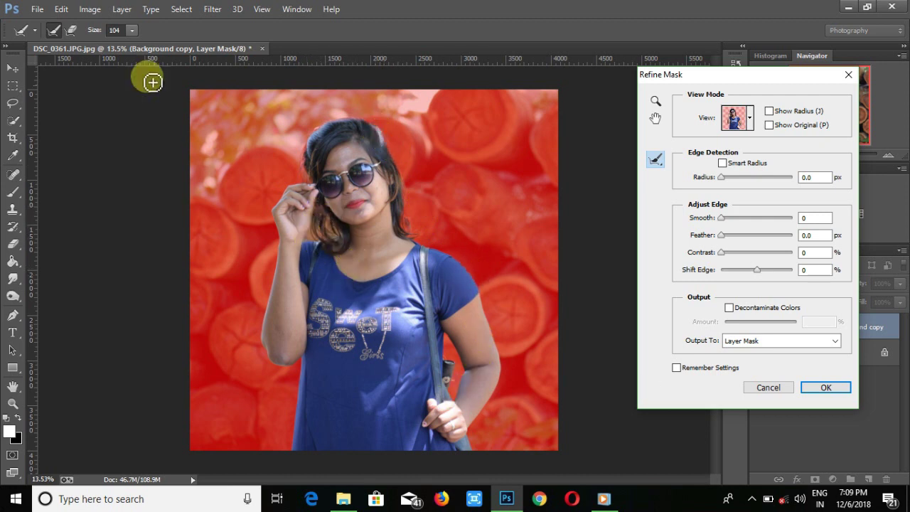
Step: Refine the hair near the neck at brush size 161, feather the mask slightly, shift its edge +42%, and apply the refinement
{"action": "left_click", "coordinate": [133, 31]}
{"action": "left_click", "coordinate": [165, 49]}
{"action": "left_click", "coordinate": [314, 243]}
{"action": "left_click_drag", "start_coordinate": [338, 238], "coordinate": [399, 322]}
{"action": "mouse_move", "coordinate": [382, 265]}
{"action": "left_mouse_down"}
{"action": "mouse_move", "coordinate": [374, 297]}
{"action": "mouse_move", "coordinate": [353, 243]}
{"action": "left_mouse_up"}
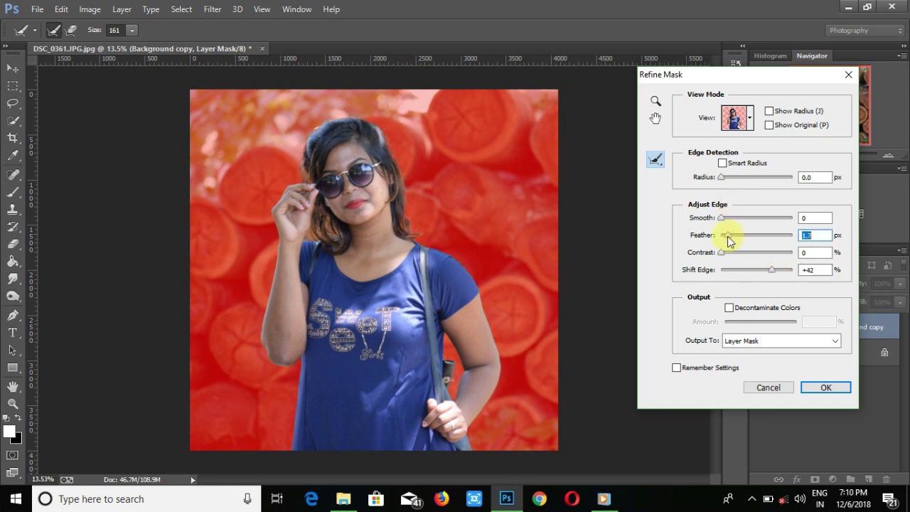
{"action": "left_click", "coordinate": [817, 387]}
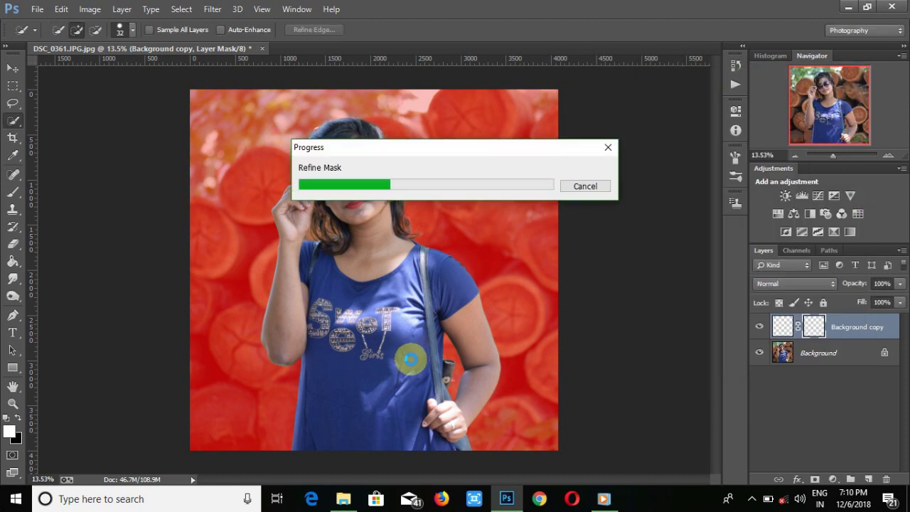
Step: Load the Background copy mask as a selection, make the Background layer active, and expand the selection
{"action": "right_click", "coordinate": [814, 326]}
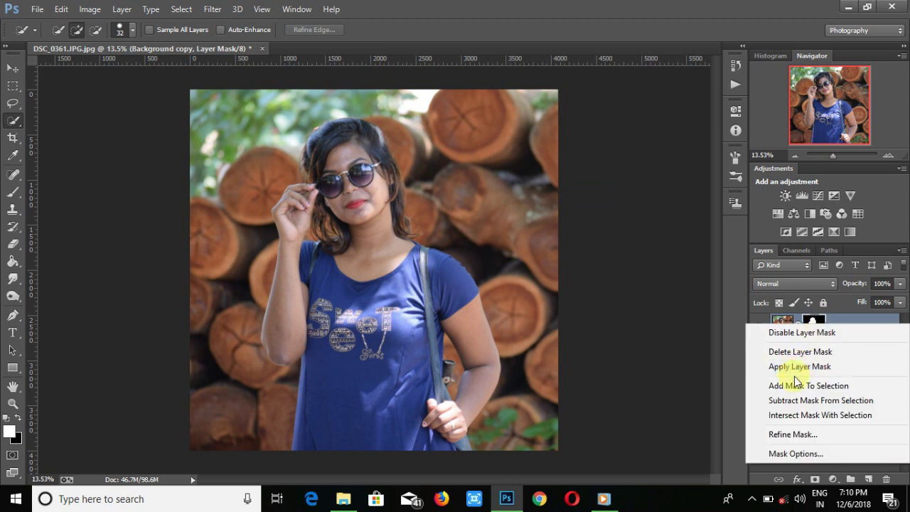
{"action": "left_click", "coordinate": [789, 382]}
{"action": "left_click", "coordinate": [181, 9]}
{"action": "left_click", "coordinate": [814, 359]}
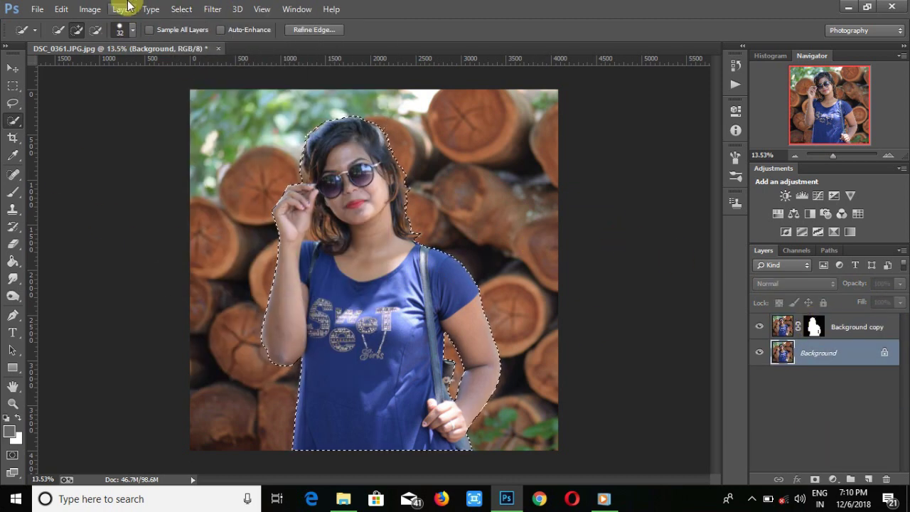
{"action": "left_click", "coordinate": [182, 9]}
{"action": "mouse_move", "coordinate": [213, 169]}
{"action": "left_click", "coordinate": [374, 194]}
{"action": "left_click", "coordinate": [584, 182]}
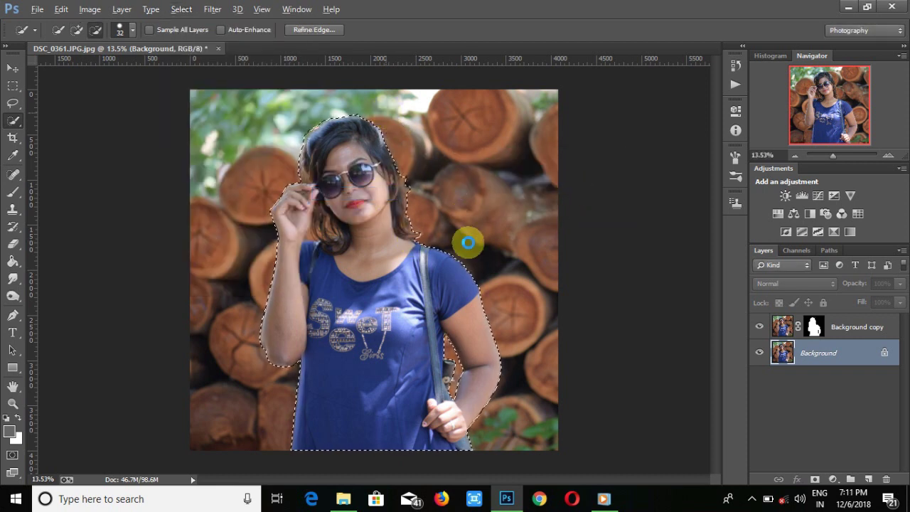
Step: Expand the selection around the woman two more times
{"action": "left_click", "coordinate": [181, 9]}
{"action": "mouse_move", "coordinate": [206, 167]}
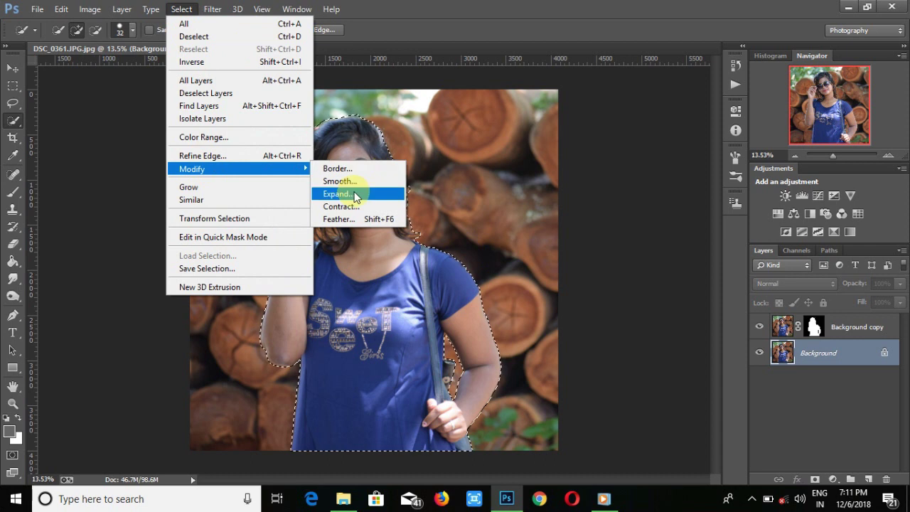
{"action": "left_click", "coordinate": [338, 195]}
{"action": "left_click", "coordinate": [579, 184]}
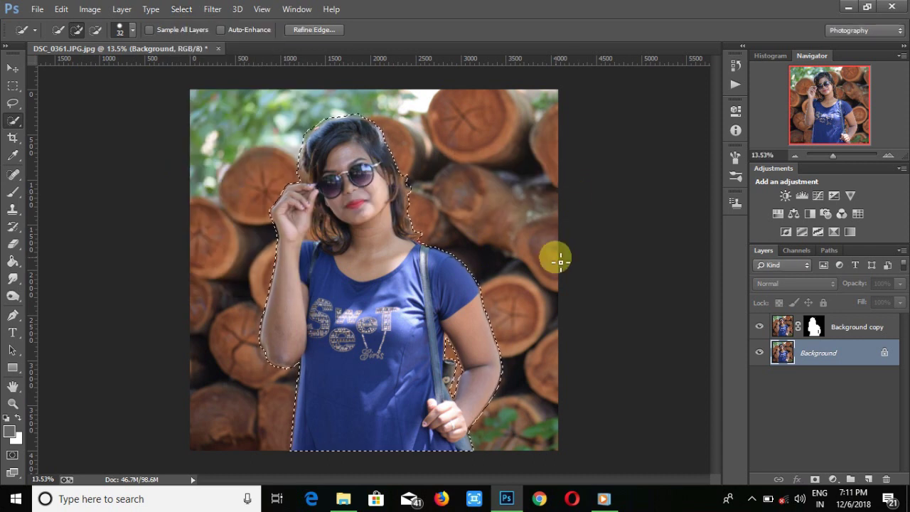
{"action": "key", "text": "alt+bracketright"}
{"action": "left_click", "coordinate": [181, 9]}
{"action": "mouse_move", "coordinate": [213, 169]}
{"action": "left_click", "coordinate": [384, 193]}
{"action": "key", "text": "Return"}
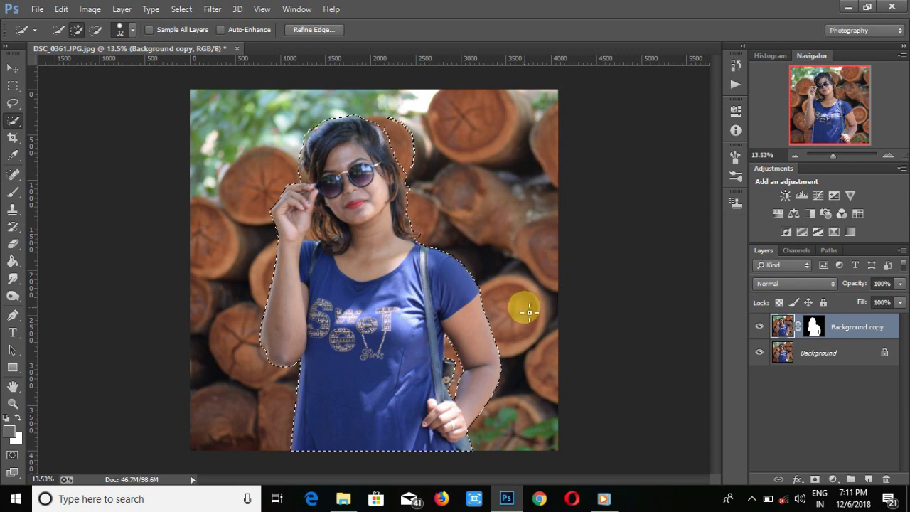
Step: Add the layer mask to the selection and subtract the stray log area beside her hair using a size 6 Quick Selection brush
{"action": "right_click", "coordinate": [813, 327]}
{"action": "left_click", "coordinate": [782, 390]}
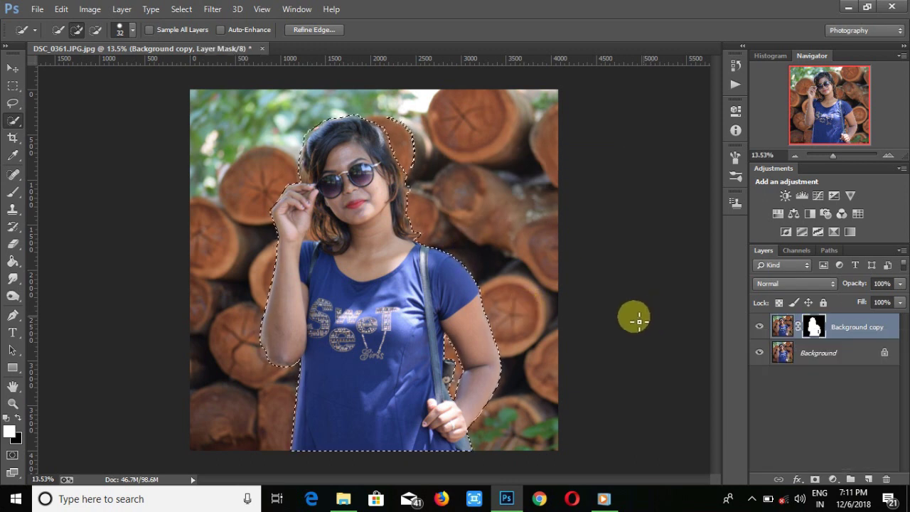
{"action": "left_click", "coordinate": [122, 30]}
{"action": "left_click_drag", "start_coordinate": [69, 71], "coordinate": [65, 72]}
{"action": "left_click", "coordinate": [391, 118]}
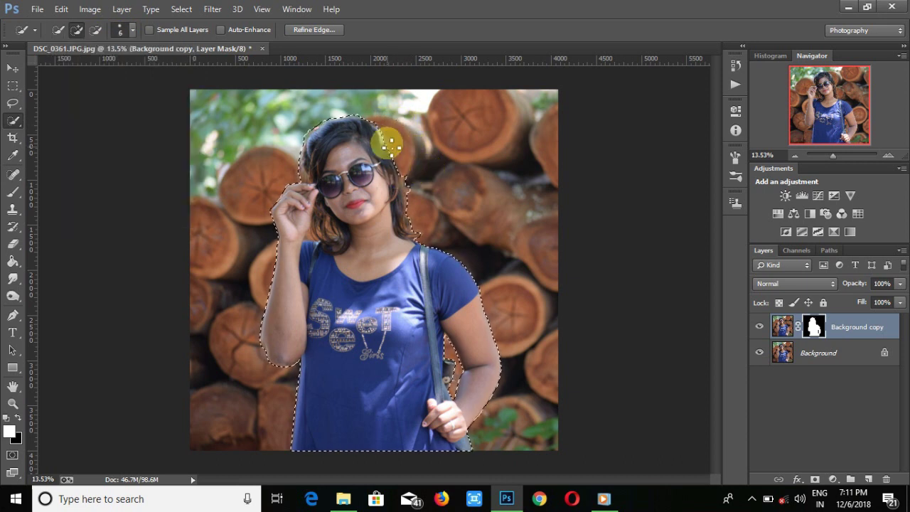
{"action": "scroll", "coordinate": [391, 134], "scroll_direction": "up", "scroll_amount": 3}
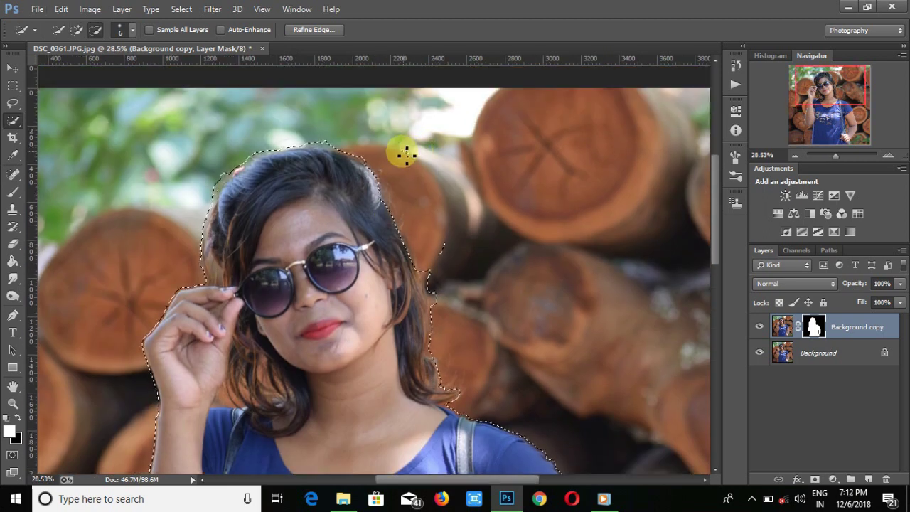
{"action": "key", "text": "alt"}
{"action": "mouse_move", "coordinate": [834, 155]}
{"action": "left_mouse_down"}
{"action": "mouse_move", "coordinate": [822, 153]}
{"action": "mouse_move", "coordinate": [831, 155]}
{"action": "left_mouse_up"}
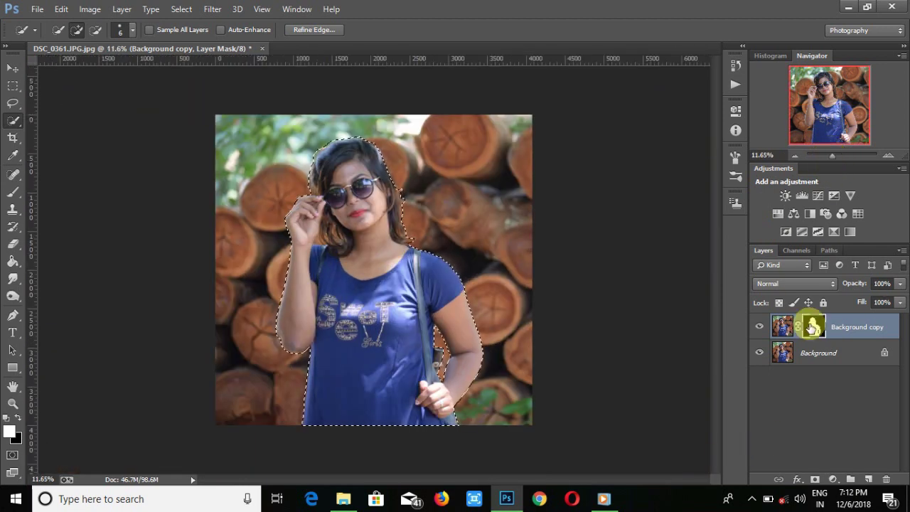
{"action": "left_click", "coordinate": [212, 9]}
{"action": "left_click", "coordinate": [521, 320]}
{"action": "right_click", "coordinate": [433, 302]}
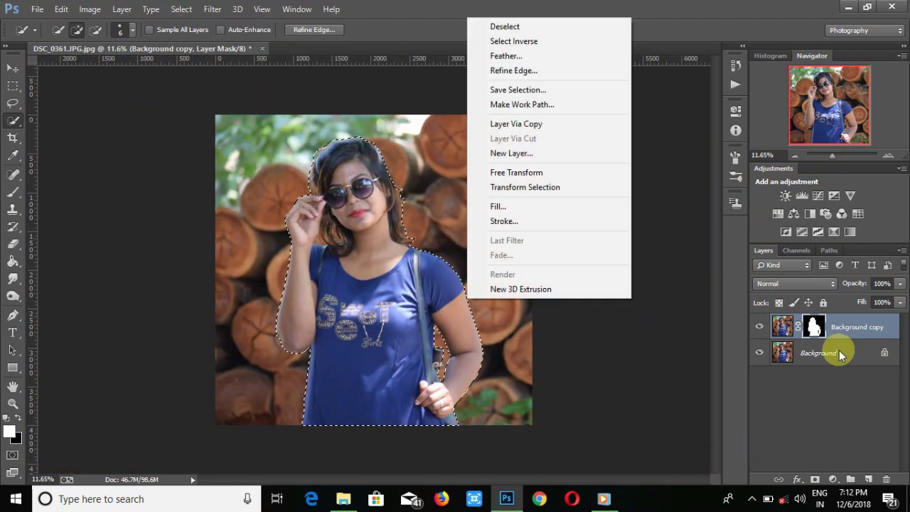
Step: Fill the selected woman's area on the Background layer with Content-Aware so that logs replace her
{"action": "left_click", "coordinate": [803, 352]}
{"action": "right_click", "coordinate": [416, 207]}
{"action": "left_click", "coordinate": [436, 351]}
{"action": "left_click", "coordinate": [524, 140]}
{"action": "key", "text": "w"}
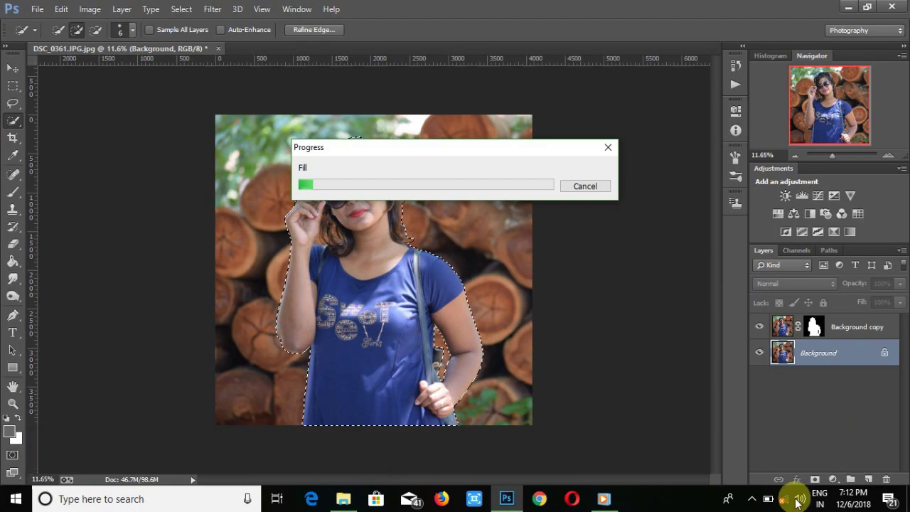
{"action": "left_click", "coordinate": [751, 498]}
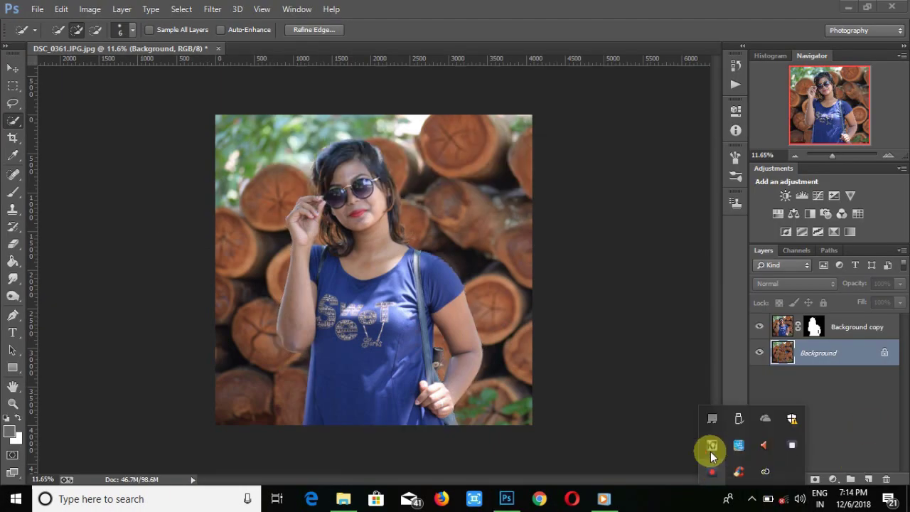
Step: Apply the layer mask permanently to the Background copy layer and toggle that layer's visibility to check the filled background
{"action": "right_click", "coordinate": [810, 327]}
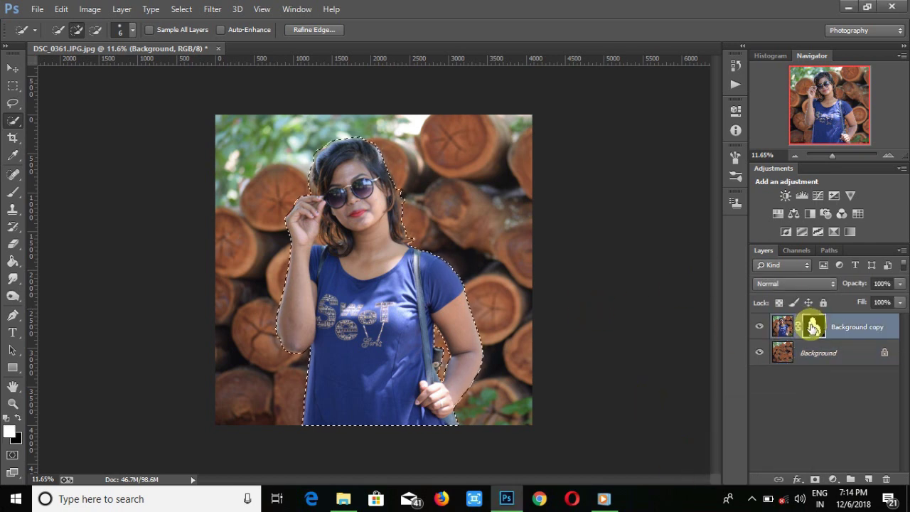
{"action": "left_click", "coordinate": [782, 368]}
{"action": "left_click", "coordinate": [782, 361]}
{"action": "left_click", "coordinate": [759, 327]}
{"action": "left_click", "coordinate": [759, 326]}
Step: Clear the selection around the woman and hide the Background copy layer
{"action": "right_click", "coordinate": [14, 121]}
{"action": "left_click", "coordinate": [69, 135]}
{"action": "key", "text": "ctrl+d"}
{"action": "right_click", "coordinate": [10, 120]}
{"action": "left_click", "coordinate": [69, 118]}
{"action": "left_click", "coordinate": [759, 327]}
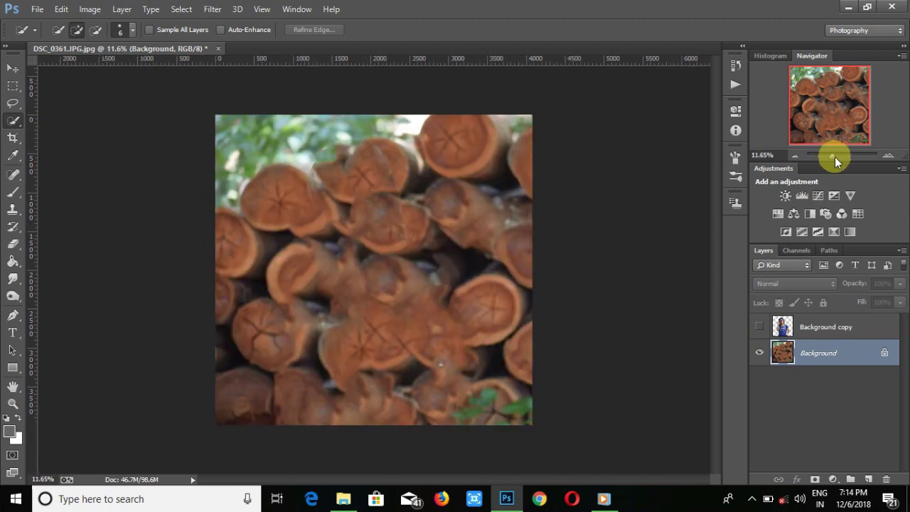
Step: Heal the leftover outline and blemishes in the filled logs with a size 92 Content-Aware Spot Healing Brush
{"action": "left_click_drag", "start_coordinate": [833, 156], "coordinate": [836, 156]}
{"action": "scroll", "coordinate": [433, 233], "scroll_direction": "up", "scroll_amount": 5}
{"action": "key", "text": "j"}
{"action": "right_click", "coordinate": [408, 248]}
{"action": "left_click_drag", "start_coordinate": [494, 272], "coordinate": [478, 273]}
{"action": "mouse_move", "coordinate": [221, 342]}
{"action": "left_mouse_down"}
{"action": "mouse_move", "coordinate": [191, 209]}
{"action": "mouse_move", "coordinate": [237, 117]}
{"action": "mouse_move", "coordinate": [315, 93]}
{"action": "mouse_move", "coordinate": [393, 145]}
{"action": "mouse_move", "coordinate": [442, 246]}
{"action": "mouse_move", "coordinate": [462, 373]}
{"action": "mouse_move", "coordinate": [460, 347]}
{"action": "mouse_move", "coordinate": [493, 384]}
{"action": "mouse_move", "coordinate": [468, 278]}
{"action": "mouse_move", "coordinate": [453, 318]}
{"action": "mouse_move", "coordinate": [417, 146]}
{"action": "left_mouse_up"}
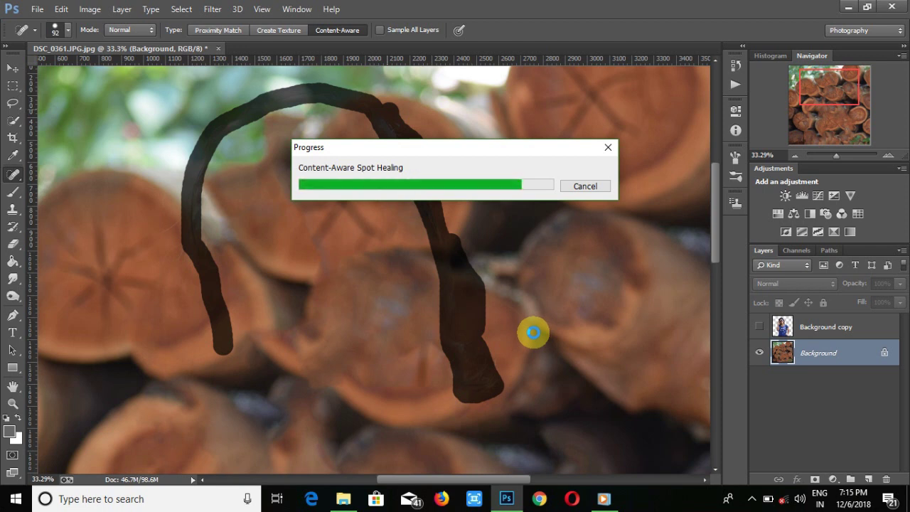
{"action": "mouse_move", "coordinate": [173, 227]}
{"action": "left_mouse_down"}
{"action": "mouse_move", "coordinate": [173, 274]}
{"action": "mouse_move", "coordinate": [186, 297]}
{"action": "left_mouse_up"}
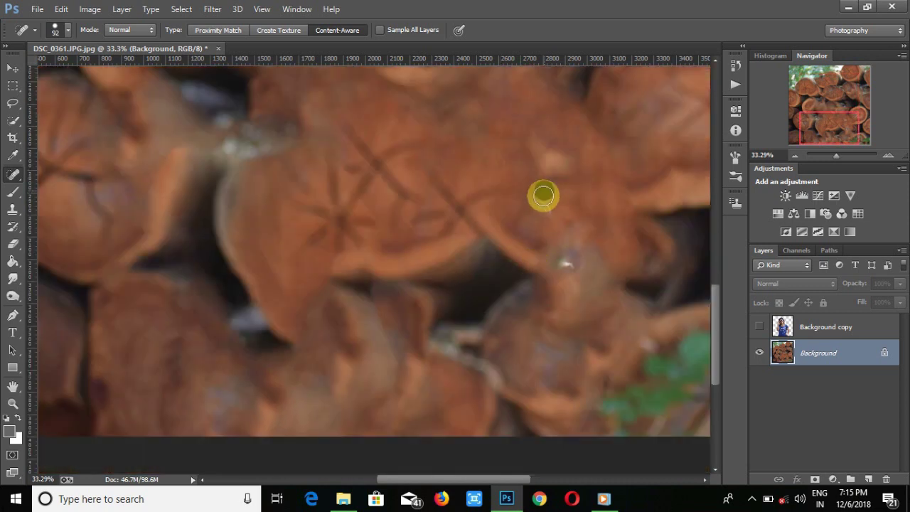
{"action": "left_click_drag", "start_coordinate": [542, 190], "coordinate": [557, 274]}
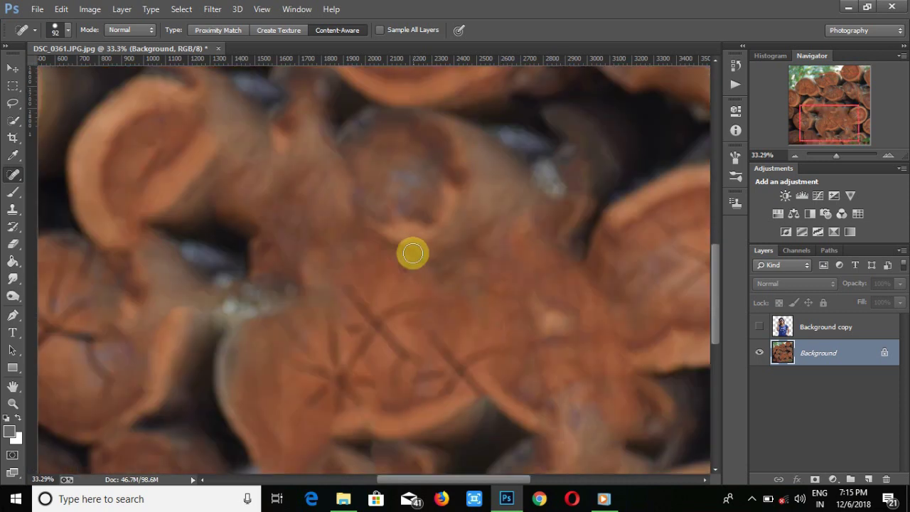
{"action": "mouse_move", "coordinate": [836, 155]}
{"action": "left_mouse_down"}
{"action": "mouse_move", "coordinate": [839, 177]}
{"action": "mouse_move", "coordinate": [833, 156]}
{"action": "left_mouse_up"}
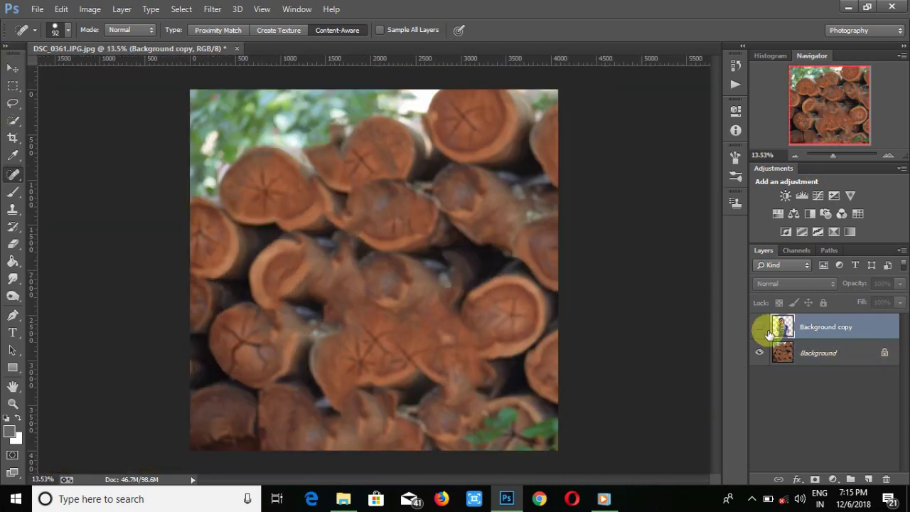
Step: Show the Background copy layer again and start a Tilt-Shift blur on the Background layer
{"action": "left_click", "coordinate": [759, 327]}
{"action": "left_click", "coordinate": [12, 67]}
{"action": "left_click", "coordinate": [213, 9]}
{"action": "mouse_move", "coordinate": [219, 168]}
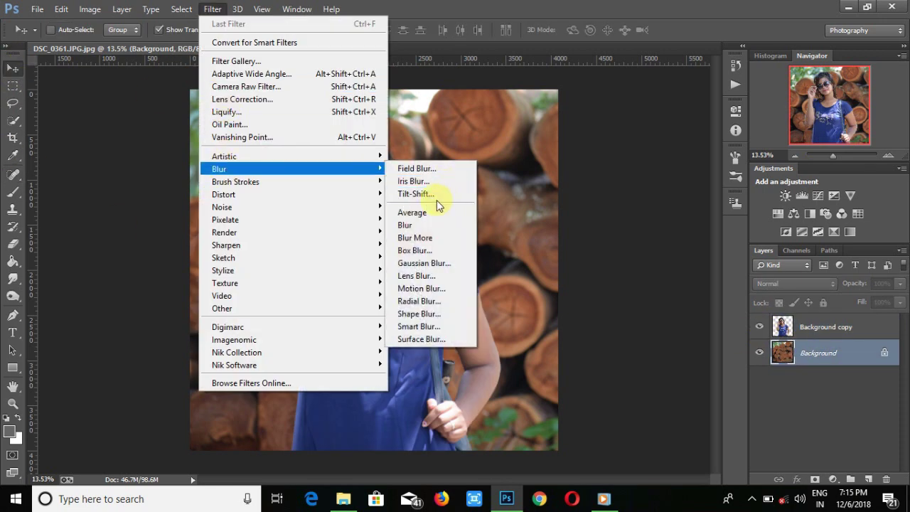
{"action": "left_click", "coordinate": [417, 193]}
Step: Move the tilt-shift centre to the photo's lower edge and set Blur to 106 px and Distortion to 27% with Symmetric Distortion
{"action": "left_click_drag", "start_coordinate": [380, 265], "coordinate": [415, 464]}
{"action": "left_click_drag", "start_coordinate": [810, 181], "coordinate": [776, 208]}
{"action": "left_click", "coordinate": [786, 218]}
Step: Set Light Bokeh to 15%, Bokeh Color to 61% and Light Range to 185–230, and apply the blur
{"action": "left_click", "coordinate": [786, 270]}
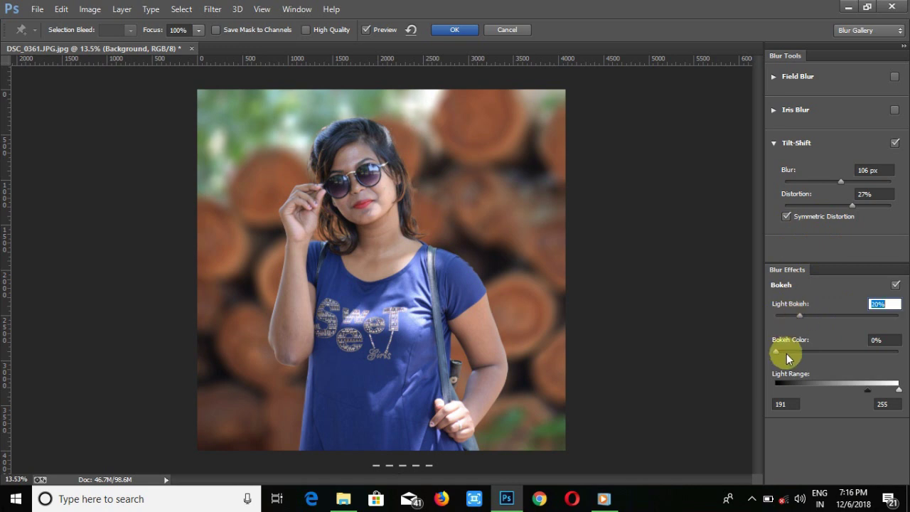
{"action": "left_click_drag", "start_coordinate": [796, 388], "coordinate": [823, 390]}
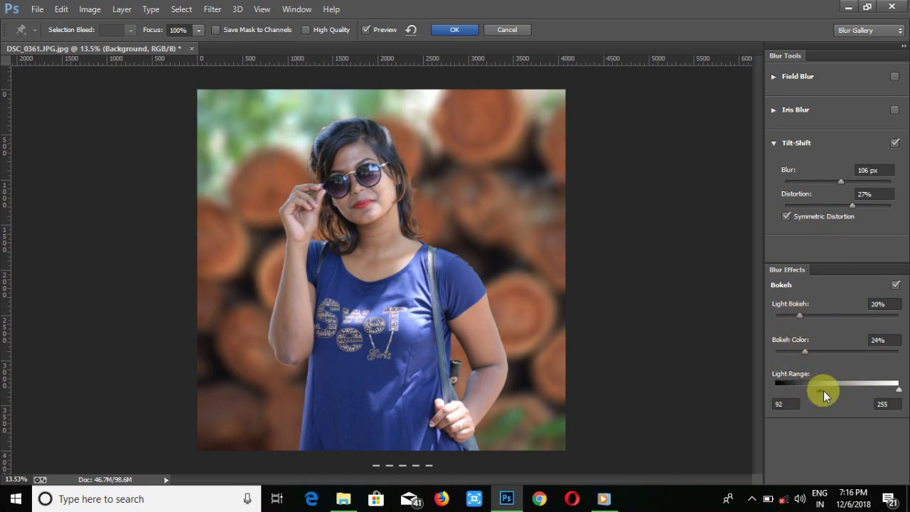
{"action": "mouse_move", "coordinate": [897, 389]}
{"action": "left_mouse_down"}
{"action": "mouse_move", "coordinate": [845, 391]}
{"action": "mouse_move", "coordinate": [885, 390]}
{"action": "left_mouse_up"}
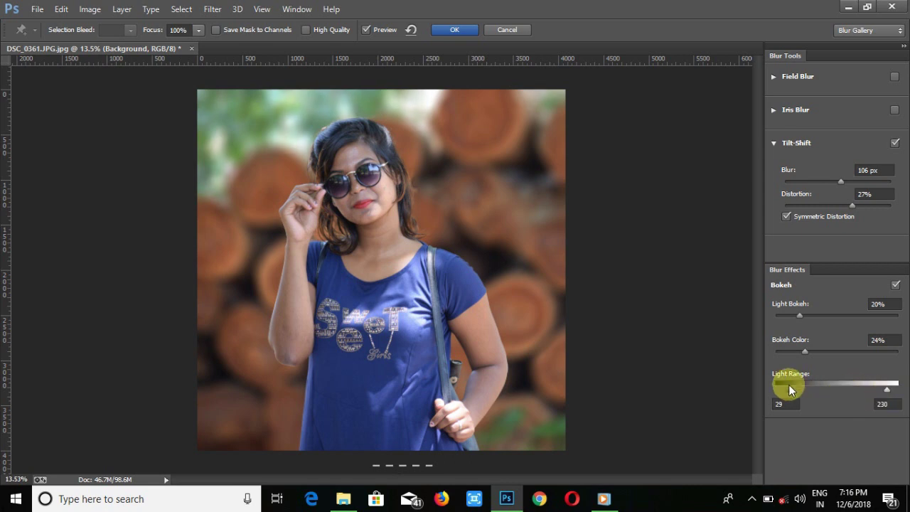
{"action": "left_click_drag", "start_coordinate": [796, 390], "coordinate": [789, 390]}
{"action": "left_click_drag", "start_coordinate": [805, 351], "coordinate": [812, 352]}
{"action": "left_click_drag", "start_coordinate": [817, 315], "coordinate": [787, 315]}
{"action": "left_click_drag", "start_coordinate": [788, 390], "coordinate": [874, 390]}
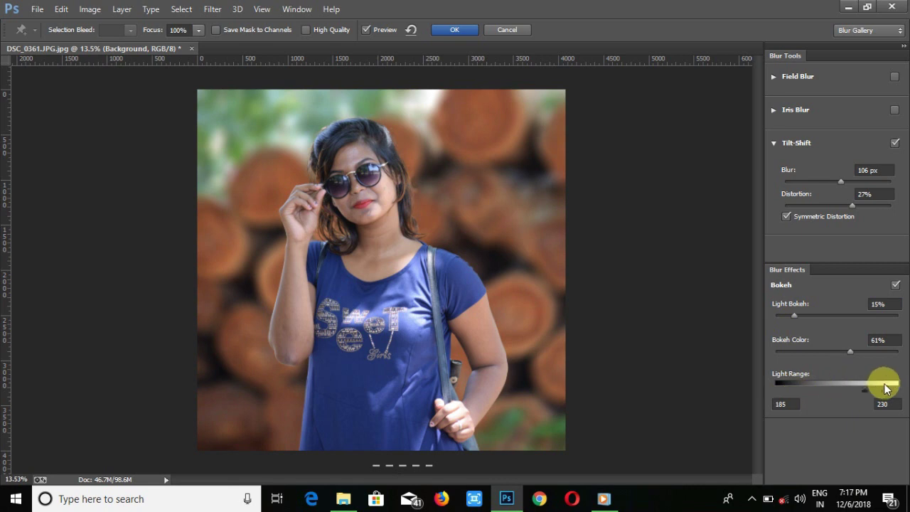
{"action": "left_click", "coordinate": [448, 30]}
{"action": "left_click", "coordinate": [751, 498]}
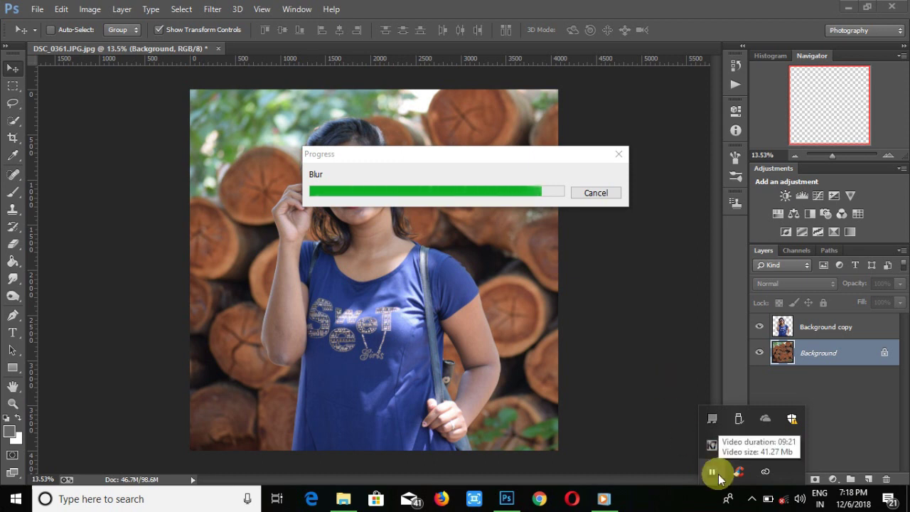
Step: Select the Background copy layer and set up the Eraser with a size of 87
{"action": "left_click_drag", "start_coordinate": [832, 156], "coordinate": [837, 156]}
{"action": "scroll", "coordinate": [571, 243], "scroll_direction": "up", "scroll_amount": 5}
{"action": "left_click", "coordinate": [781, 326]}
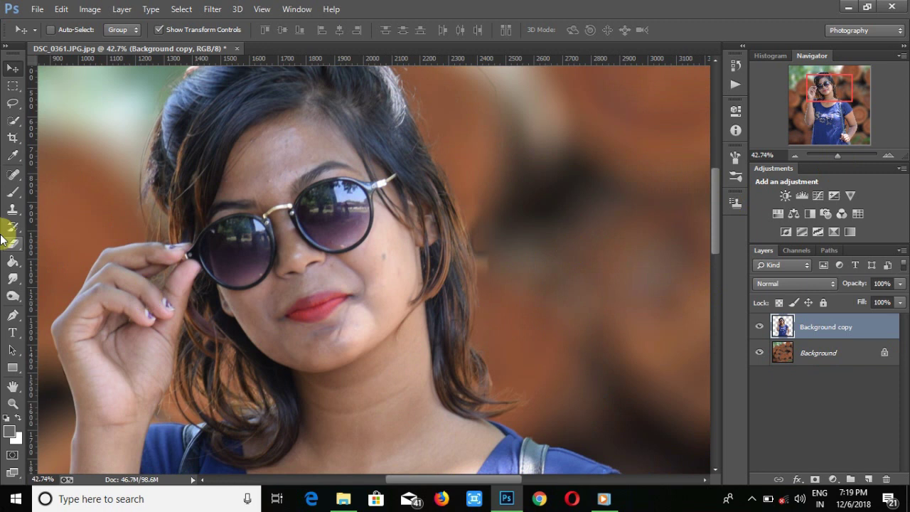
{"action": "key", "text": "e"}
{"action": "right_click", "coordinate": [514, 250]}
{"action": "key", "text": "Escape"}
{"action": "scroll", "coordinate": [469, 157], "scroll_direction": "up", "scroll_amount": 3}
{"action": "right_click", "coordinate": [470, 173]}
{"action": "type", "text": "87"}
{"action": "key", "text": "Return"}
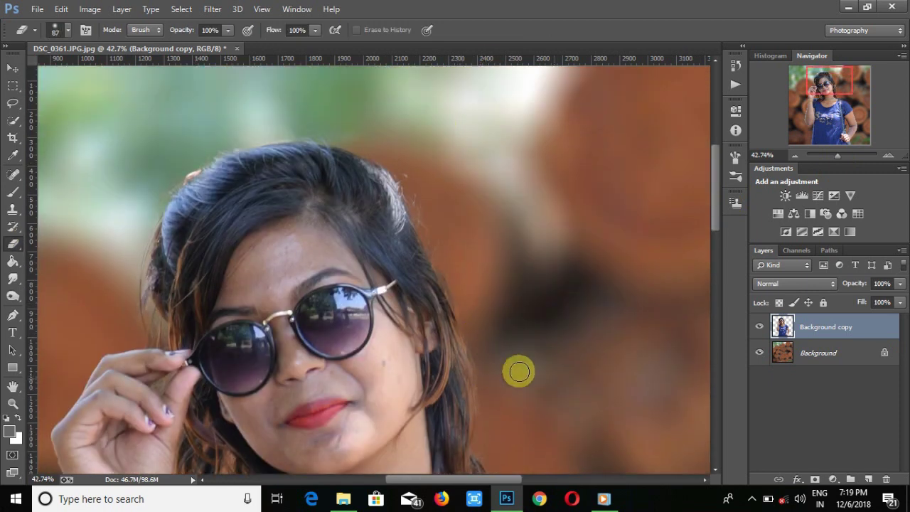
Step: Open the Background layer in the Camera Raw filter and lower the Oranges saturation to about -65
{"action": "scroll", "coordinate": [519, 372], "scroll_direction": "down", "scroll_amount": 3}
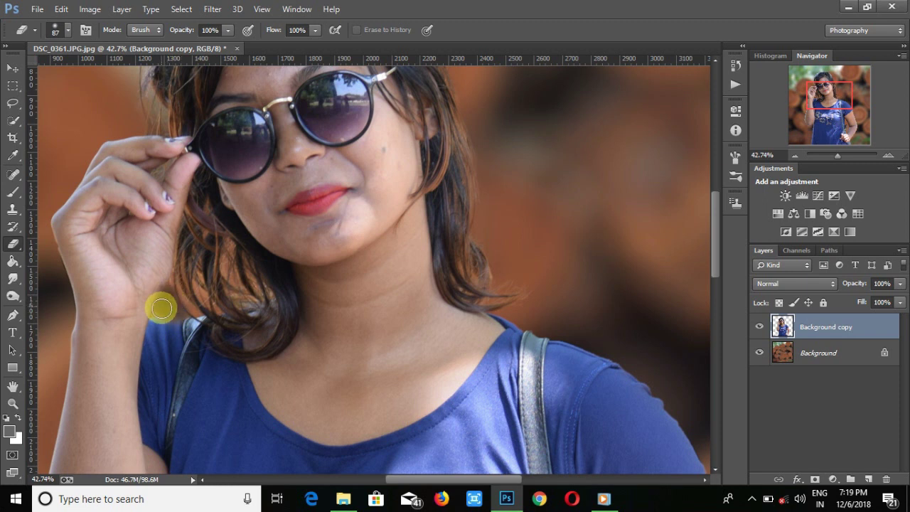
{"action": "scroll", "coordinate": [534, 305], "scroll_direction": "up", "scroll_amount": 5}
{"action": "left_click_drag", "start_coordinate": [837, 155], "coordinate": [832, 326]}
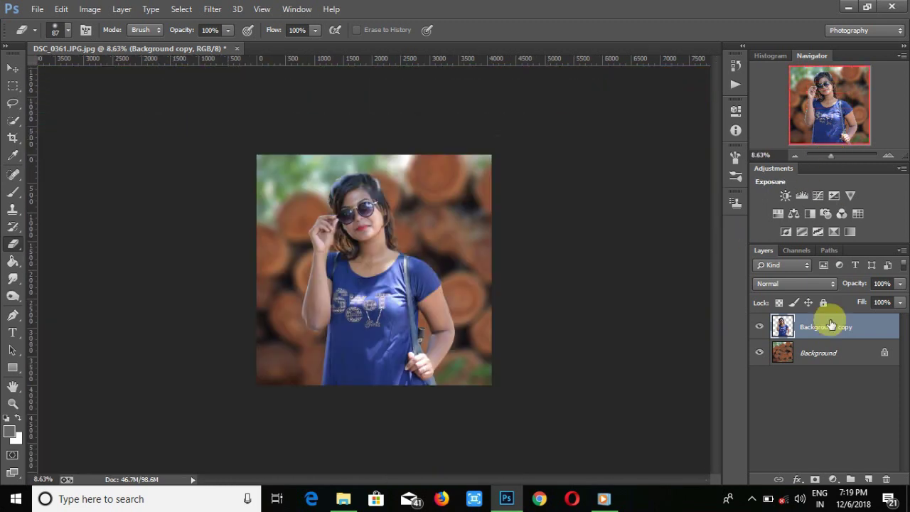
{"action": "left_click", "coordinate": [812, 349]}
{"action": "left_click", "coordinate": [211, 9]}
{"action": "key", "text": "Escape"}
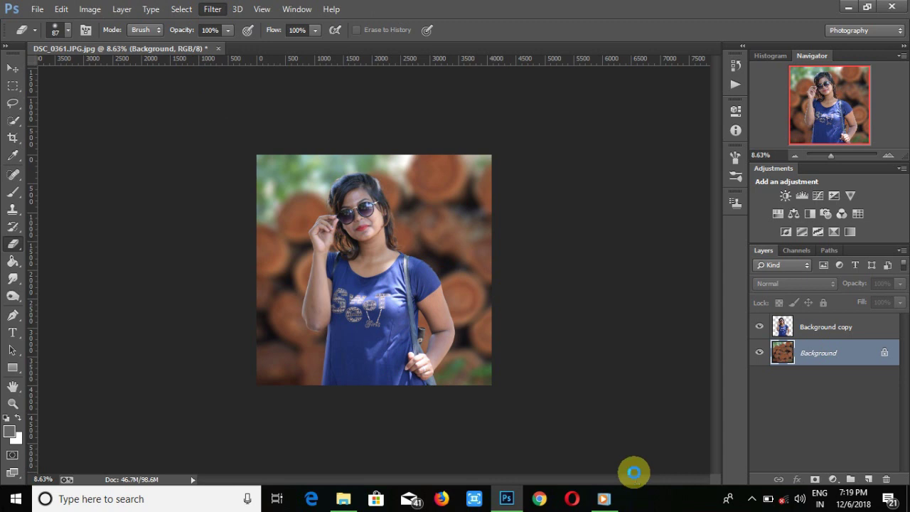
{"action": "key", "text": "ctrl+shift+a"}
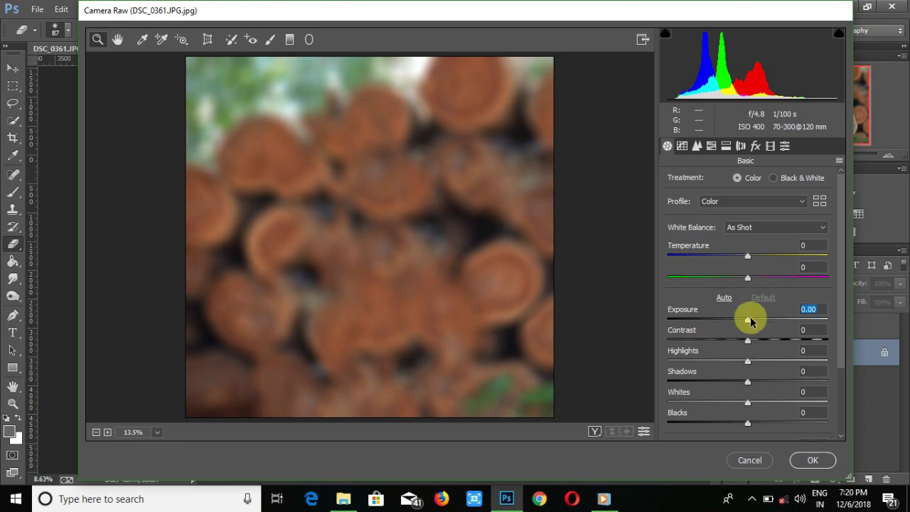
{"action": "left_click", "coordinate": [697, 146]}
{"action": "left_click", "coordinate": [710, 146]}
{"action": "left_click", "coordinate": [711, 178]}
{"action": "left_click_drag", "start_coordinate": [751, 245], "coordinate": [670, 242]}
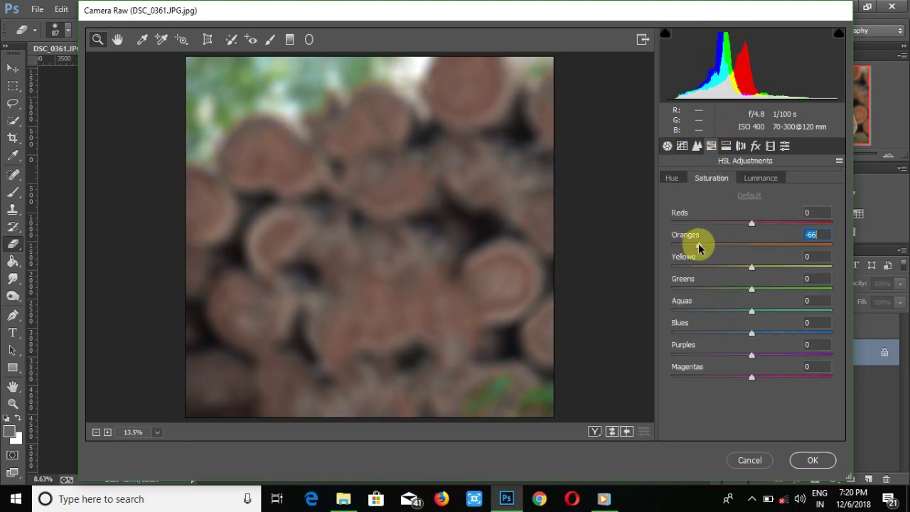
Step: In the HSL hue adjustments, raise the Oranges and Yellows hues and lower the Blues hue
{"action": "left_click", "coordinate": [672, 177]}
{"action": "left_click_drag", "start_coordinate": [752, 245], "coordinate": [800, 245]}
{"action": "left_click_drag", "start_coordinate": [751, 268], "coordinate": [799, 302]}
{"action": "left_click_drag", "start_coordinate": [751, 333], "coordinate": [670, 332]}
Step: Set saturation to -61 for Aquas and -95 for Blues, reduce Greens, Yellows and Oranges, and apply the Camera Raw filter
{"action": "left_click", "coordinate": [711, 178]}
{"action": "left_click", "coordinate": [830, 311]}
{"action": "left_click", "coordinate": [828, 332]}
{"action": "left_click", "coordinate": [675, 332]}
{"action": "left_click", "coordinate": [703, 310]}
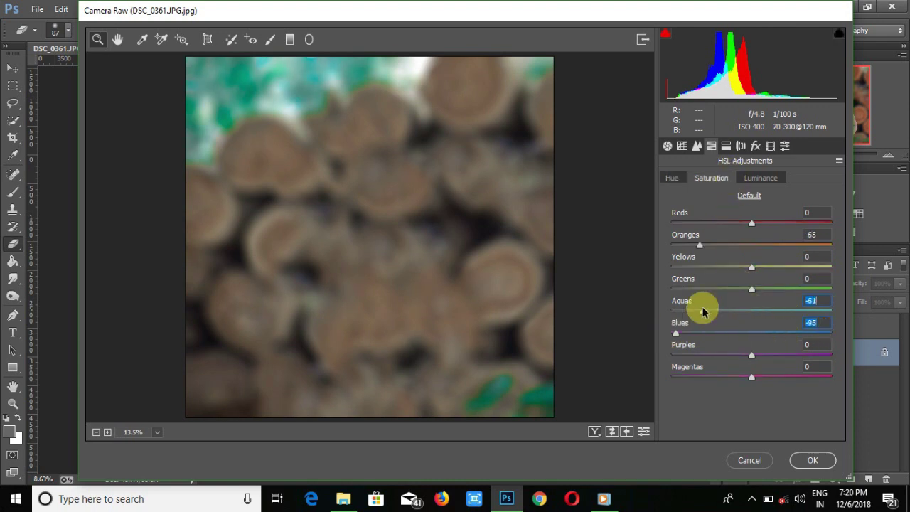
{"action": "left_click", "coordinate": [713, 289]}
{"action": "left_click", "coordinate": [710, 267]}
{"action": "left_click", "coordinate": [687, 245]}
{"action": "key", "text": "Return"}
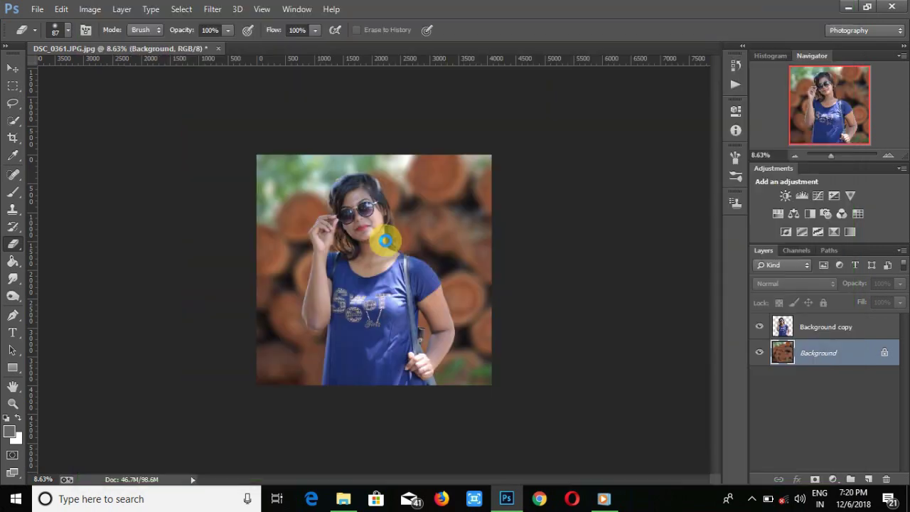
Step: Select the Background copy layer and inspect the cutout edges around the woman's hair and raised hand against the muted background
{"action": "left_click", "coordinate": [833, 157]}
{"action": "scroll", "coordinate": [552, 187], "scroll_direction": "up", "scroll_amount": 5}
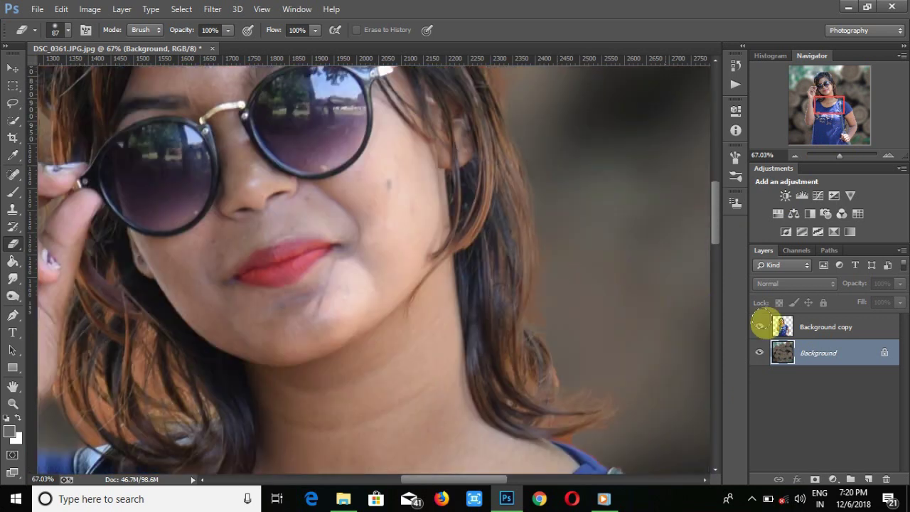
{"action": "left_click", "coordinate": [771, 326]}
{"action": "scroll", "coordinate": [553, 319], "scroll_direction": "up", "scroll_amount": 5}
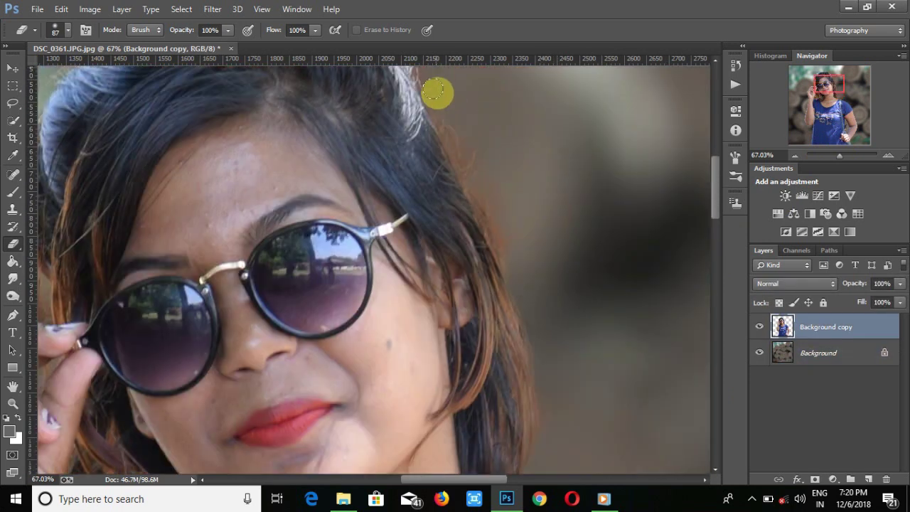
{"action": "scroll", "coordinate": [553, 155], "scroll_direction": "down", "scroll_amount": 6}
{"action": "scroll", "coordinate": [417, 361], "scroll_direction": "left", "scroll_amount": 12}
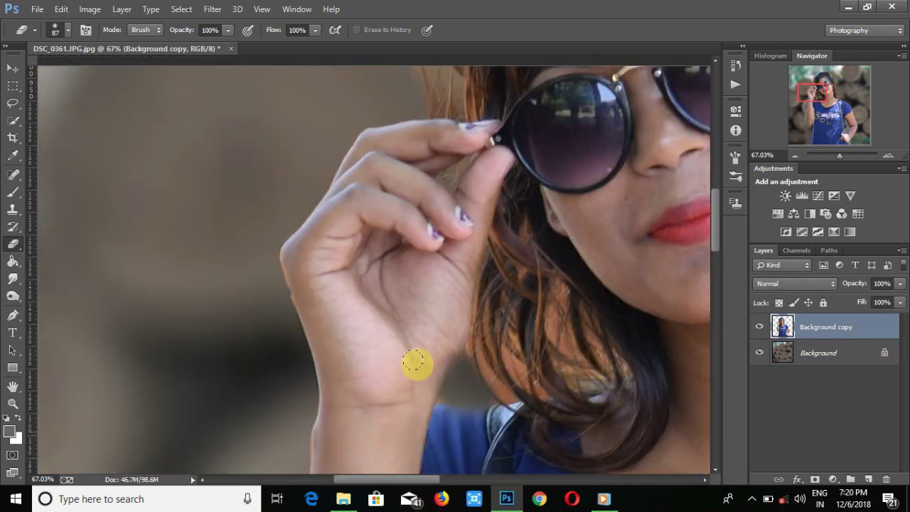
{"action": "scroll", "coordinate": [416, 280], "scroll_direction": "up", "scroll_amount": 6}
{"action": "left_click", "coordinate": [831, 153]}
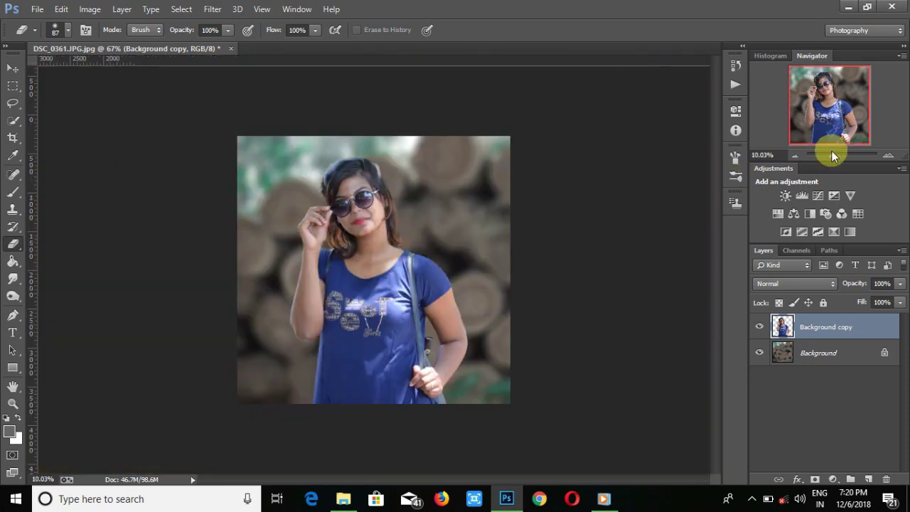
{"action": "scroll", "coordinate": [486, 262], "scroll_direction": "down", "scroll_amount": 2}
{"action": "scroll", "coordinate": [486, 262], "scroll_direction": "up", "scroll_amount": 1}
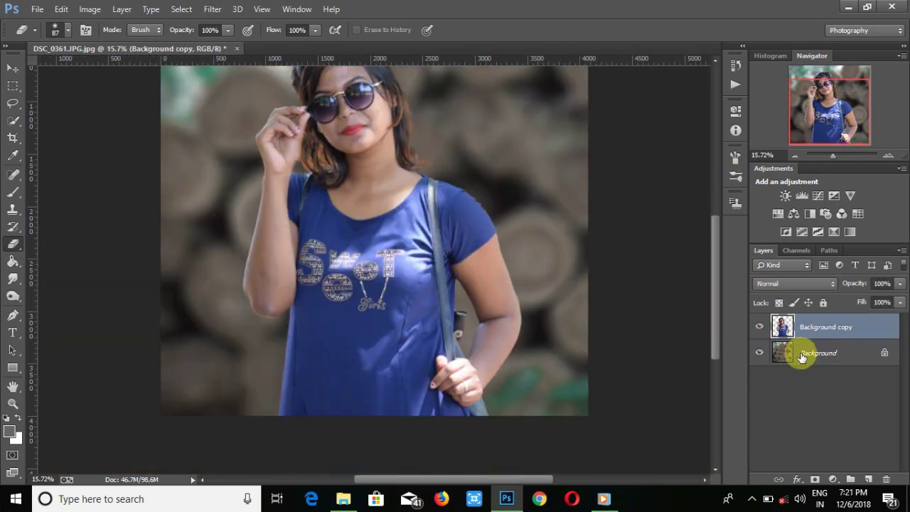
Step: Open the Background copy layer in Color Efex Pro 4, maximize its window and choose the Indian Summer filter
{"action": "left_click", "coordinate": [213, 9]}
{"action": "left_click", "coordinate": [507, 353]}
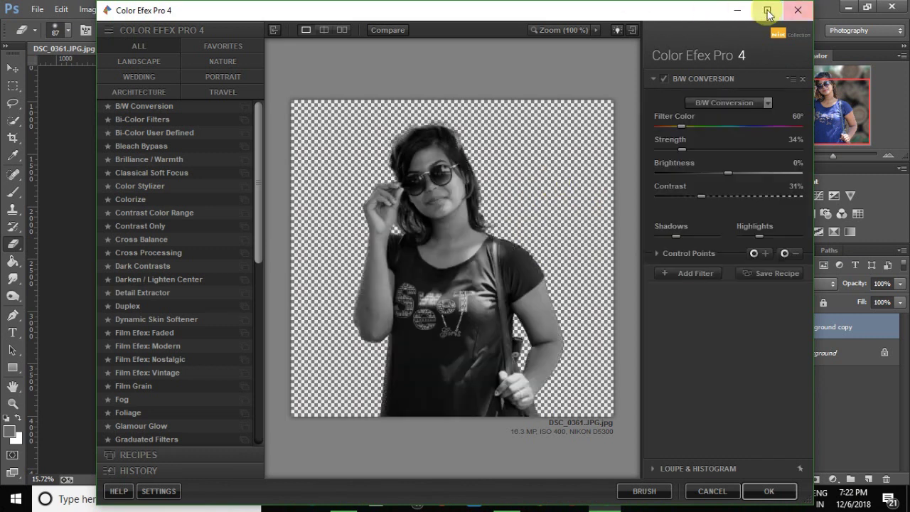
{"action": "left_click", "coordinate": [767, 11]}
{"action": "scroll", "coordinate": [81, 307], "scroll_direction": "down", "scroll_amount": 10}
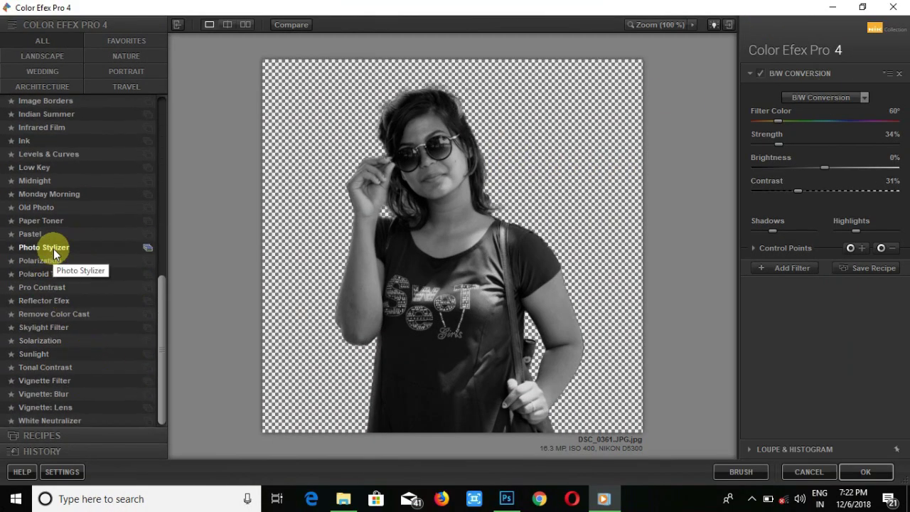
{"action": "left_click", "coordinate": [64, 114]}
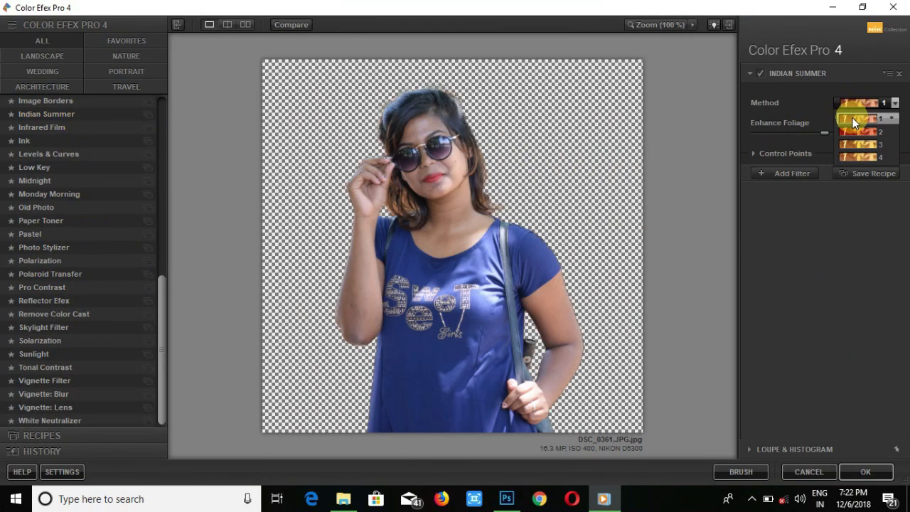
Step: Set the Indian Summer method to 3 and Enhance Foliage to 97%, and apply the filter
{"action": "left_click", "coordinate": [853, 132]}
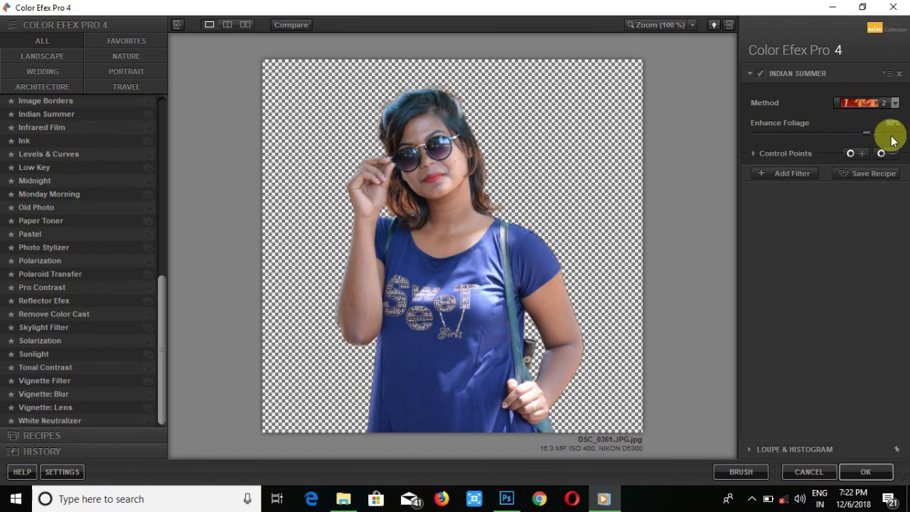
{"action": "left_click", "coordinate": [780, 174]}
{"action": "left_click", "coordinate": [778, 76]}
{"action": "left_click", "coordinate": [866, 103]}
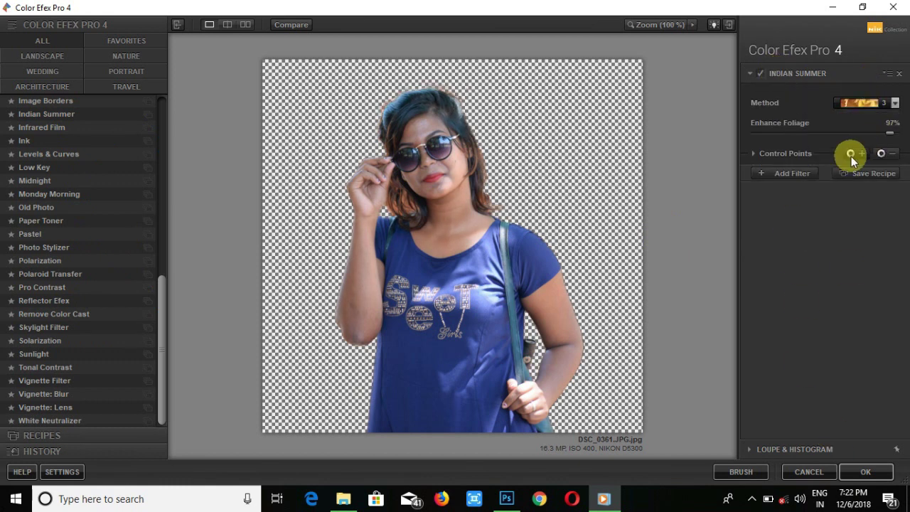
{"action": "left_click", "coordinate": [785, 173]}
{"action": "left_click", "coordinate": [863, 471]}
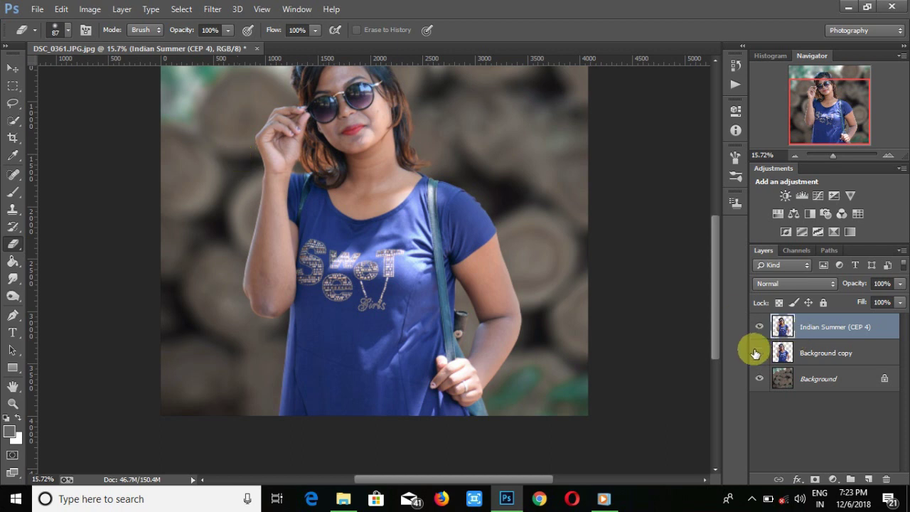
Step: Erase the orange log remnants between the wrist and hair on the Indian Summer layer with a size 83 Eraser
{"action": "left_click", "coordinate": [833, 155]}
{"action": "scroll", "coordinate": [383, 217], "scroll_direction": "up", "scroll_amount": 3}
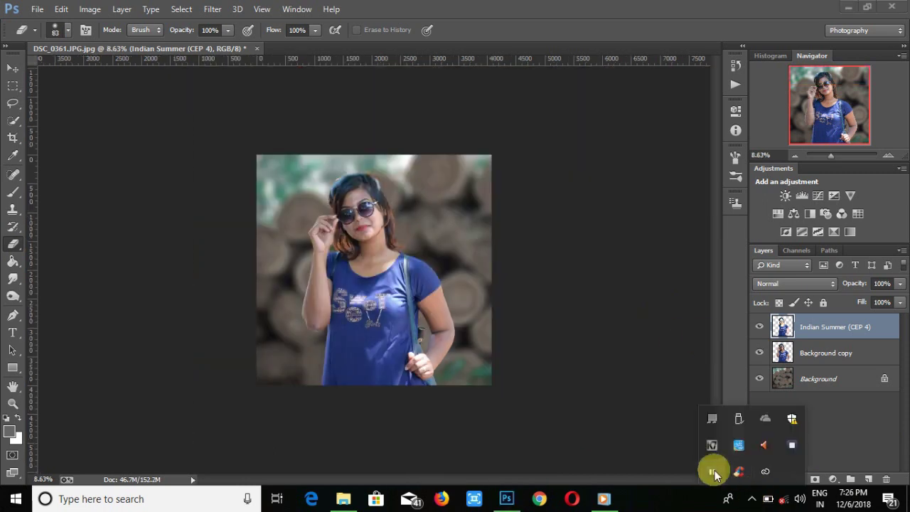
{"action": "left_click_drag", "start_coordinate": [830, 155], "coordinate": [841, 155]}
{"action": "left_click", "coordinate": [780, 353]}
{"action": "scroll", "coordinate": [147, 227], "scroll_direction": "up", "scroll_amount": 5}
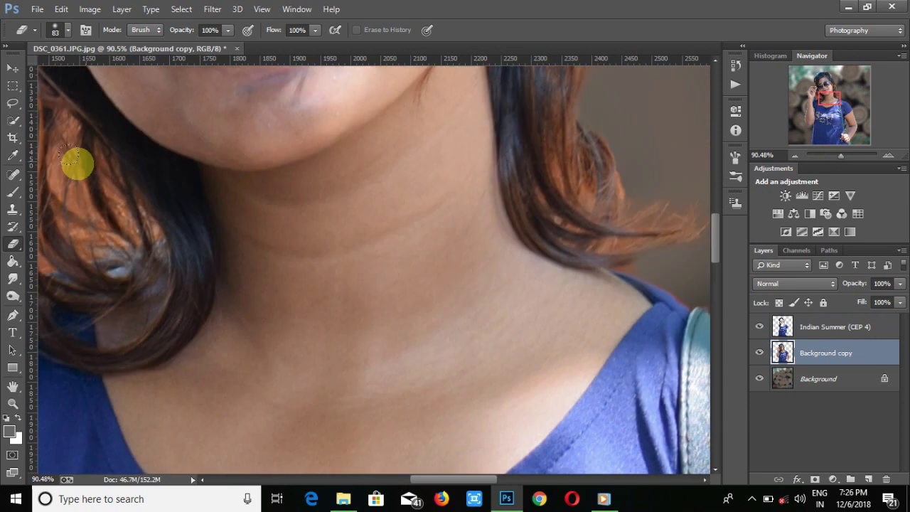
{"action": "left_click_drag", "start_coordinate": [439, 479], "coordinate": [413, 482]}
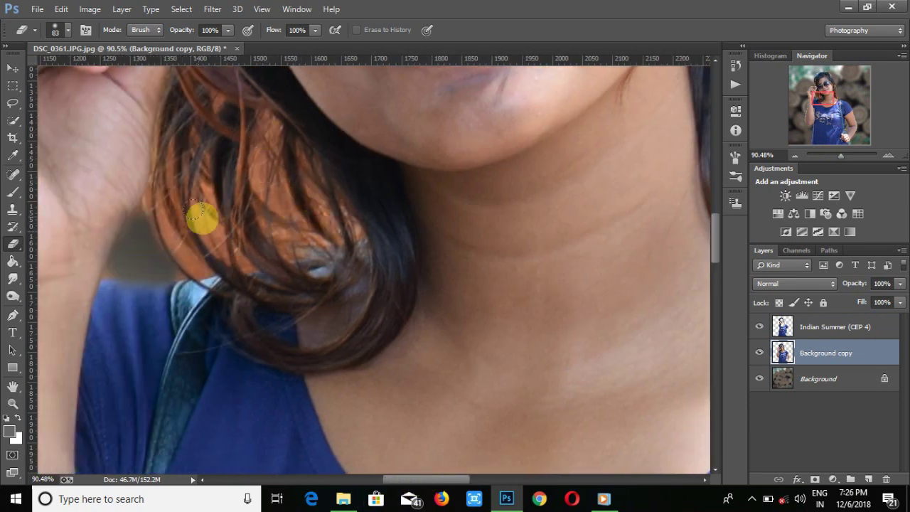
{"action": "left_click", "coordinate": [835, 326]}
{"action": "left_click_drag", "start_coordinate": [218, 248], "coordinate": [197, 268]}
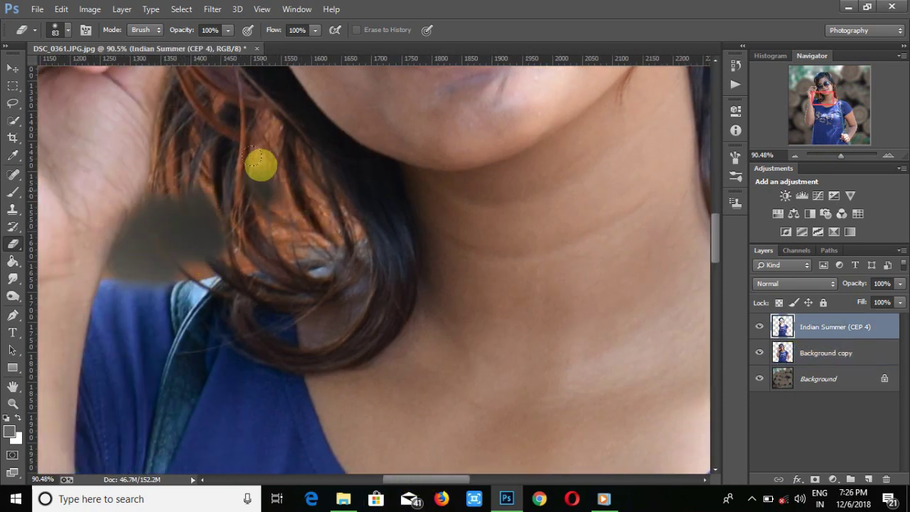
{"action": "mouse_move", "coordinate": [261, 165]}
{"action": "left_mouse_down"}
{"action": "mouse_move", "coordinate": [296, 207]}
{"action": "mouse_move", "coordinate": [279, 152]}
{"action": "left_mouse_up"}
Step: Erase the remaining orange area and stray strands between the hand and hair on the Background copy and Indian Summer layers
{"action": "left_click", "coordinate": [792, 352]}
{"action": "left_click_drag", "start_coordinate": [252, 211], "coordinate": [215, 267]}
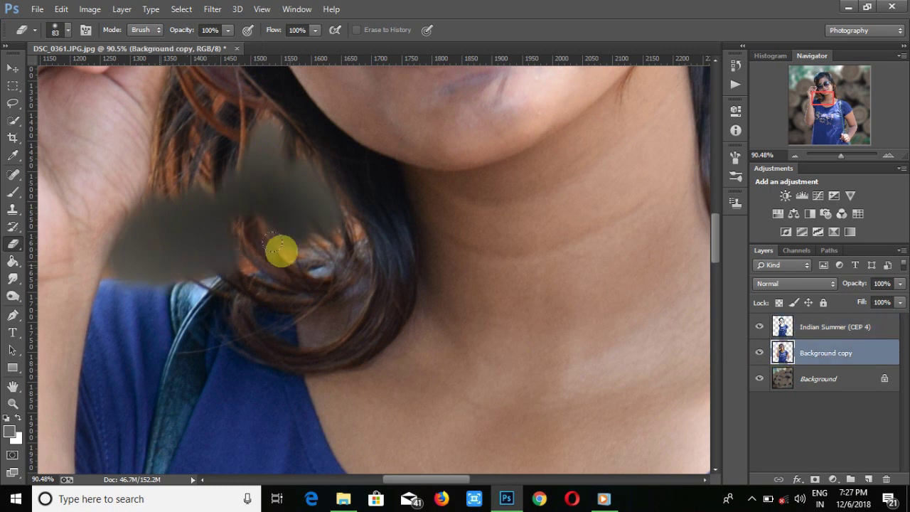
{"action": "left_click_drag", "start_coordinate": [271, 129], "coordinate": [175, 180]}
{"action": "mouse_move", "coordinate": [237, 142]}
{"action": "left_mouse_down"}
{"action": "mouse_move", "coordinate": [177, 166]}
{"action": "mouse_move", "coordinate": [216, 183]}
{"action": "mouse_move", "coordinate": [179, 215]}
{"action": "mouse_move", "coordinate": [275, 216]}
{"action": "mouse_move", "coordinate": [294, 244]}
{"action": "mouse_move", "coordinate": [345, 237]}
{"action": "left_mouse_up"}
{"action": "key", "text": "alt+bracketright"}
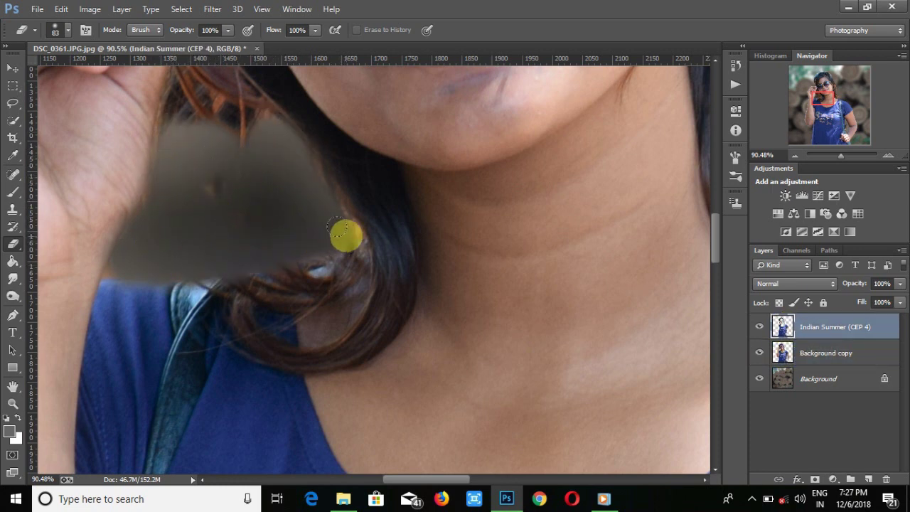
{"action": "left_click", "coordinate": [806, 356]}
{"action": "left_click_drag", "start_coordinate": [219, 184], "coordinate": [189, 178]}
{"action": "left_click", "coordinate": [783, 325]}
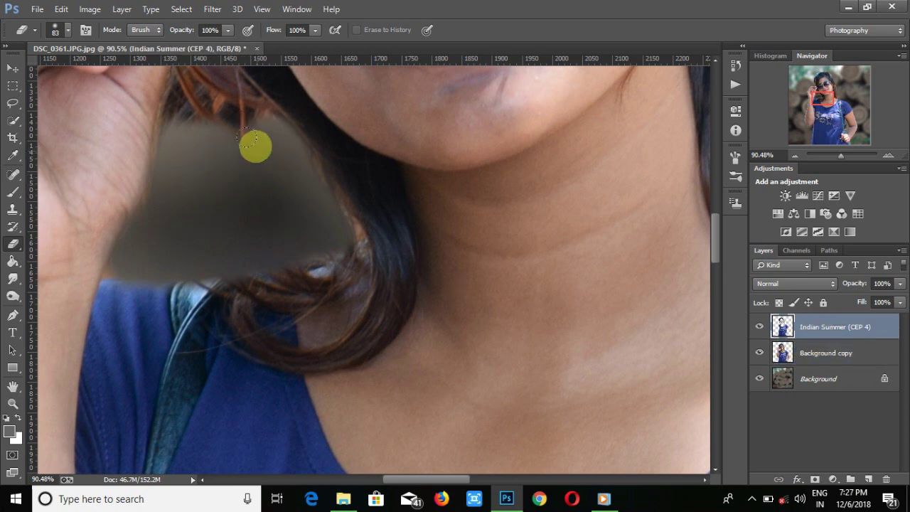
Step: Hide the Indian Summer layer and erase the leftover fringe around the hair gap on the Background copy layer
{"action": "left_click_drag", "start_coordinate": [840, 155], "coordinate": [843, 157]}
{"action": "left_click", "coordinate": [759, 326]}
{"action": "left_click", "coordinate": [825, 352]}
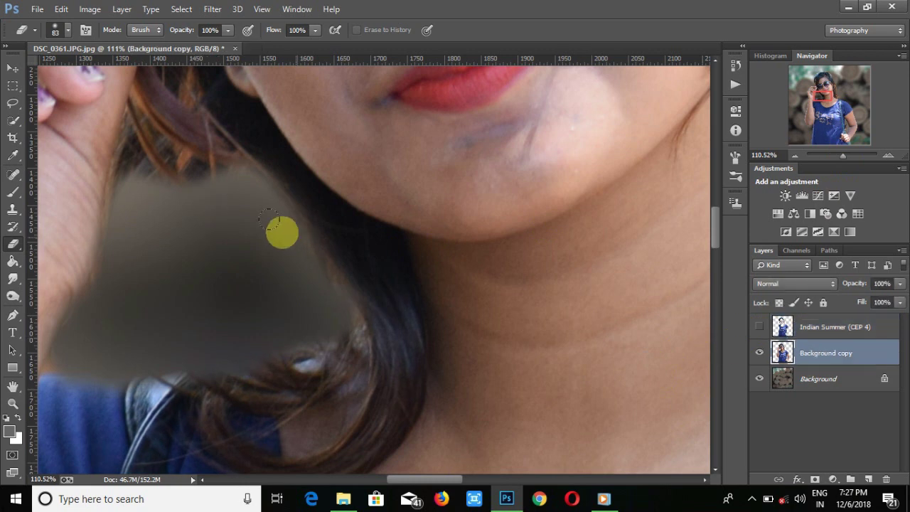
{"action": "mouse_move", "coordinate": [93, 310]}
{"action": "left_mouse_down"}
{"action": "mouse_move", "coordinate": [162, 189]}
{"action": "mouse_move", "coordinate": [213, 170]}
{"action": "left_mouse_up"}
Step: Isolate the Indian Summer layer's cutout over the background, erase its leftover hair fringe, and show the Background copy layer again
{"action": "left_click", "coordinate": [759, 353]}
{"action": "left_click", "coordinate": [759, 326]}
{"action": "left_click", "coordinate": [519, 211]}
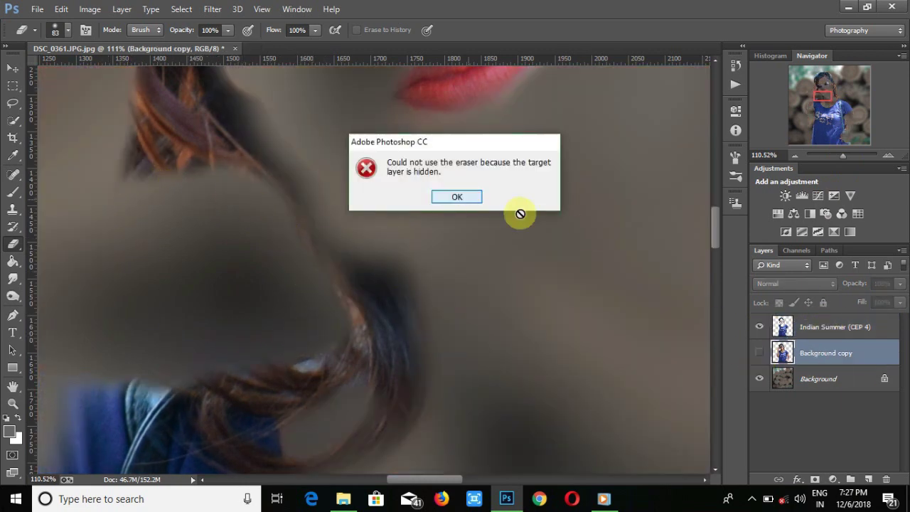
{"action": "key", "text": "Return"}
{"action": "key", "text": "alt+]"}
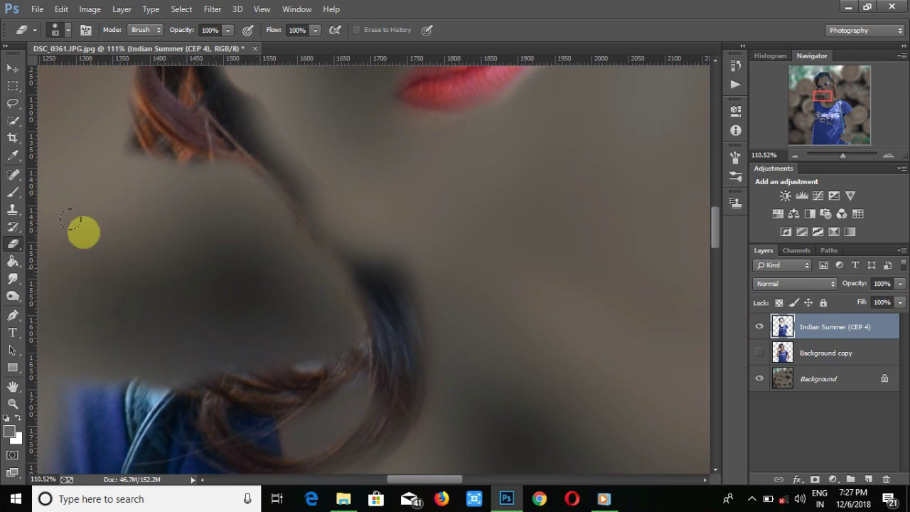
{"action": "left_click", "coordinate": [759, 353]}
Step: Open the Background copy layer in the Camera Raw filter and set Exposure to +0.35 and luminance noise reduction to 90
{"action": "left_click_drag", "start_coordinate": [842, 154], "coordinate": [831, 155]}
{"action": "key", "text": "alt+["}
{"action": "left_click", "coordinate": [212, 8]}
{"action": "left_click", "coordinate": [244, 86]}
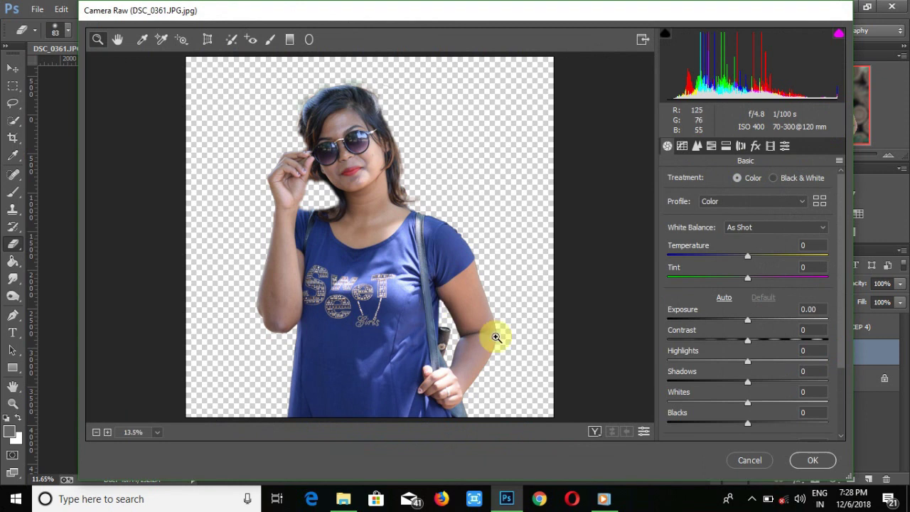
{"action": "left_click_drag", "start_coordinate": [750, 318], "coordinate": [811, 311]}
{"action": "left_click", "coordinate": [697, 146]}
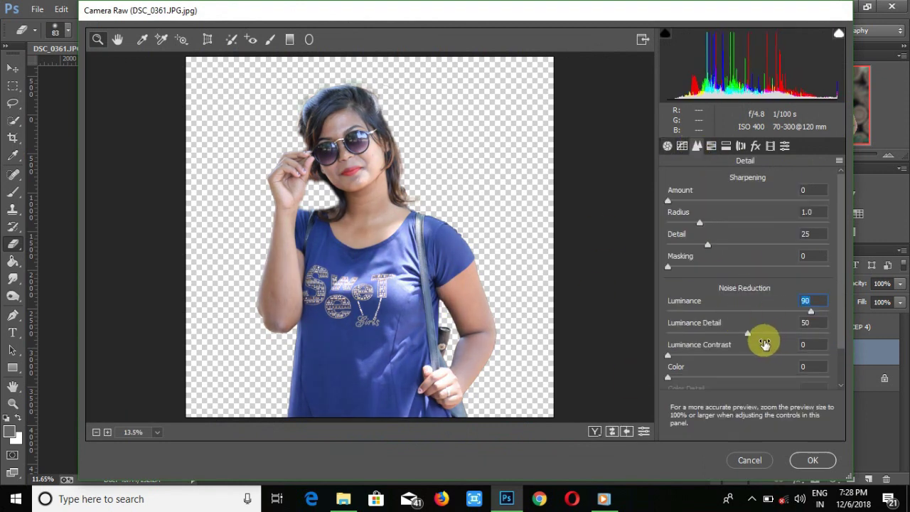
Step: Set Clarity to +55 for the Background copy cutout in the Camera Raw filter
{"action": "left_click", "coordinate": [667, 146]}
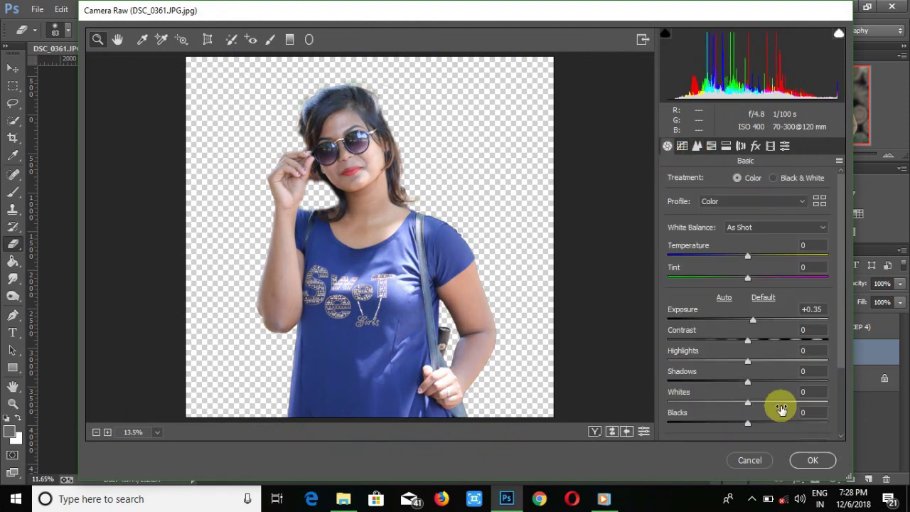
{"action": "scroll", "coordinate": [781, 398], "scroll_direction": "down", "scroll_amount": 3}
{"action": "left_click_drag", "start_coordinate": [747, 363], "coordinate": [789, 364]}
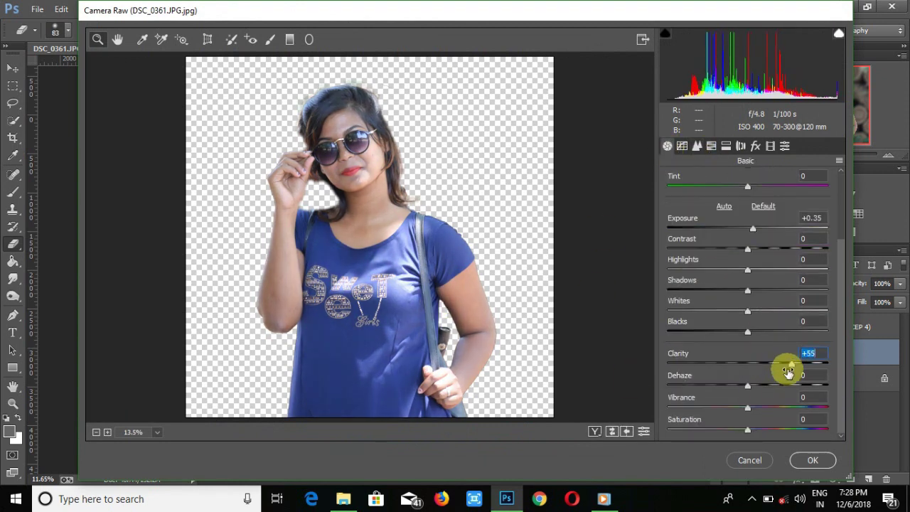
Step: Set the split-toning highlights to hue 29 and saturation 11, add slight shadow saturation, and apply the Camera Raw filter
{"action": "left_click", "coordinate": [726, 146]}
{"action": "left_click_drag", "start_coordinate": [672, 200], "coordinate": [678, 202]}
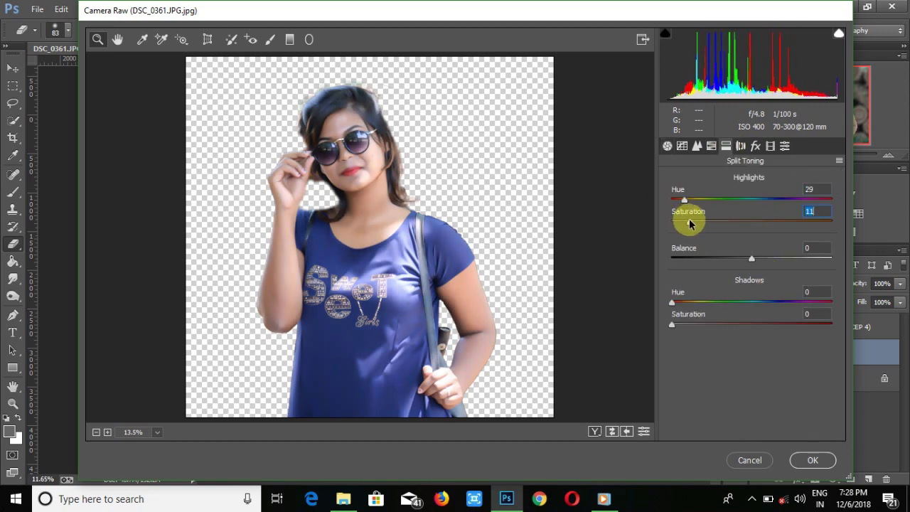
{"action": "left_click", "coordinate": [675, 324]}
{"action": "left_click", "coordinate": [812, 460]}
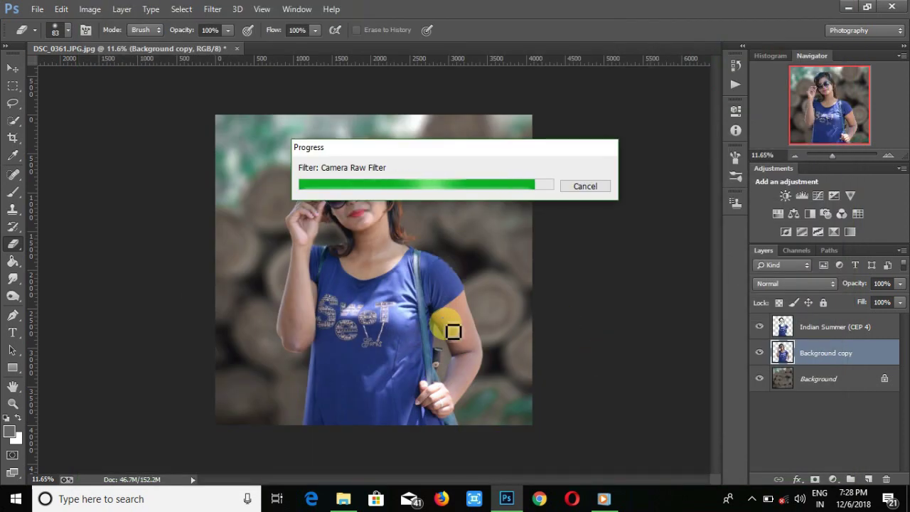
{"action": "left_click_drag", "start_coordinate": [832, 156], "coordinate": [838, 156]}
{"action": "scroll", "coordinate": [396, 178], "scroll_direction": "up", "scroll_amount": 8}
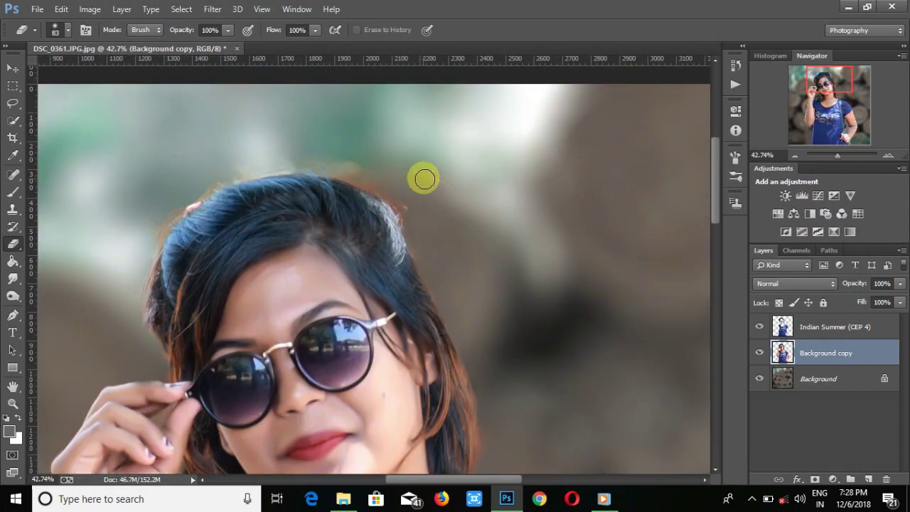
{"action": "key", "text": "alt+bracketright"}
{"action": "left_click", "coordinate": [816, 348]}
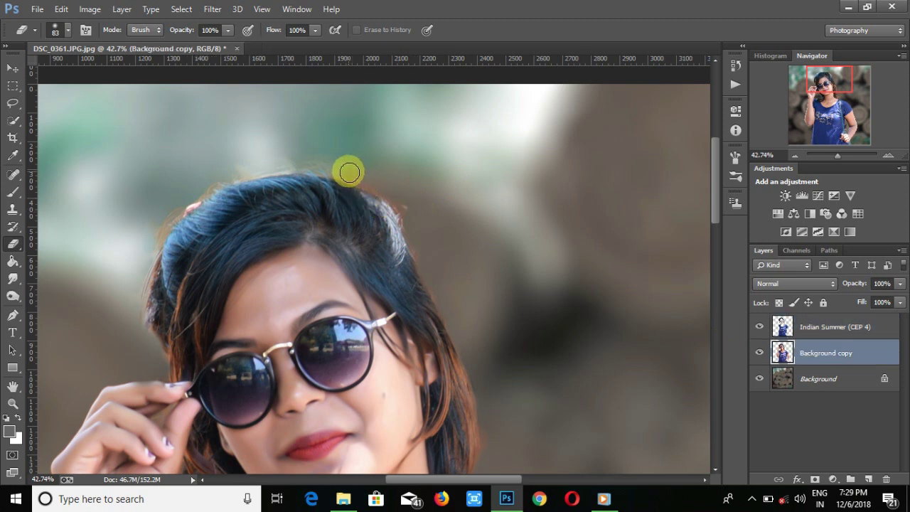
{"action": "left_click_drag", "start_coordinate": [837, 156], "coordinate": [827, 156]}
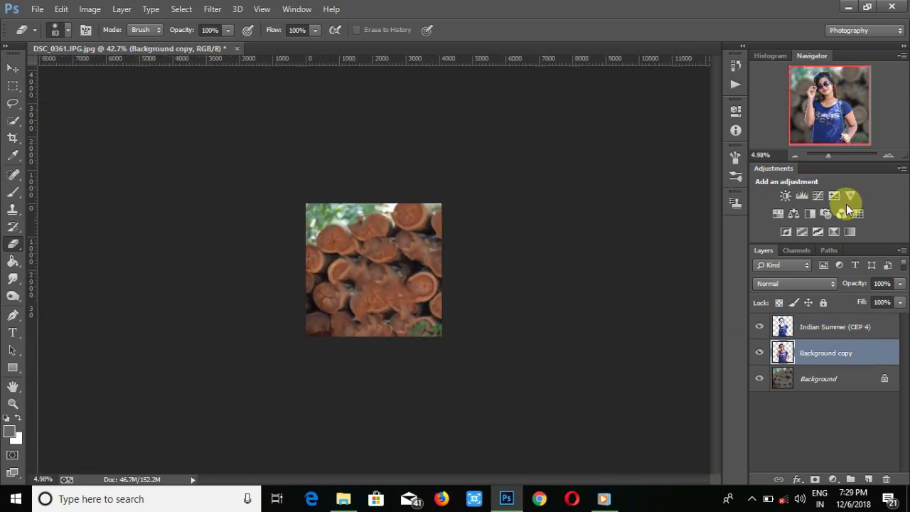
Step: Load a darker saved settings preset on the Background layer in the Camera Raw filter and apply it
{"action": "key", "text": "alt+bracketright"}
{"action": "key", "text": "alt+bracketleft"}
{"action": "key", "text": "alt+bracketleft"}
{"action": "left_click", "coordinate": [215, 8]}
{"action": "left_click", "coordinate": [256, 99]}
{"action": "left_click", "coordinate": [841, 162]}
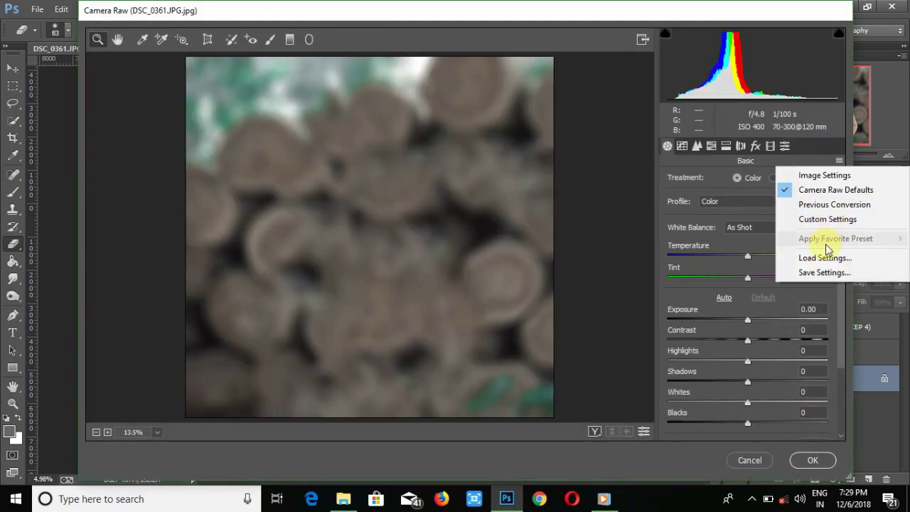
{"action": "left_click", "coordinate": [824, 257]}
{"action": "left_click_drag", "start_coordinate": [516, 103], "coordinate": [518, 266]}
{"action": "left_click", "coordinate": [270, 152]}
{"action": "left_click", "coordinate": [413, 318]}
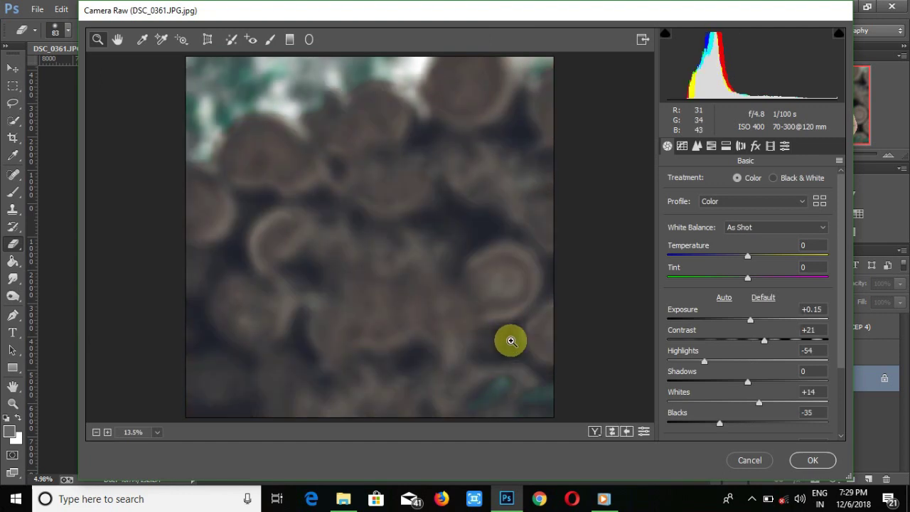
{"action": "left_click", "coordinate": [811, 460]}
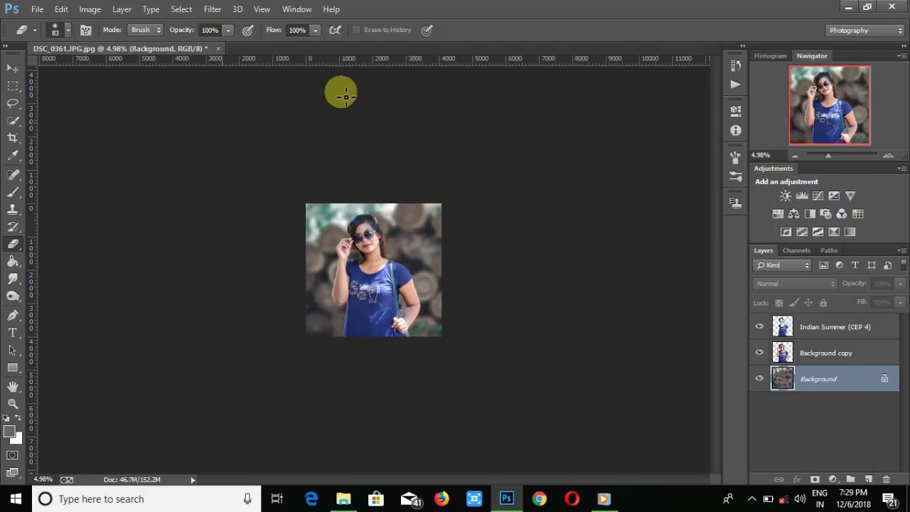
Step: Open the Indian Summer layer in the Camera Raw filter and load a saved settings preset
{"action": "left_click_drag", "start_coordinate": [828, 155], "coordinate": [831, 157]}
{"action": "left_click", "coordinate": [808, 331]}
{"action": "left_click", "coordinate": [212, 9]}
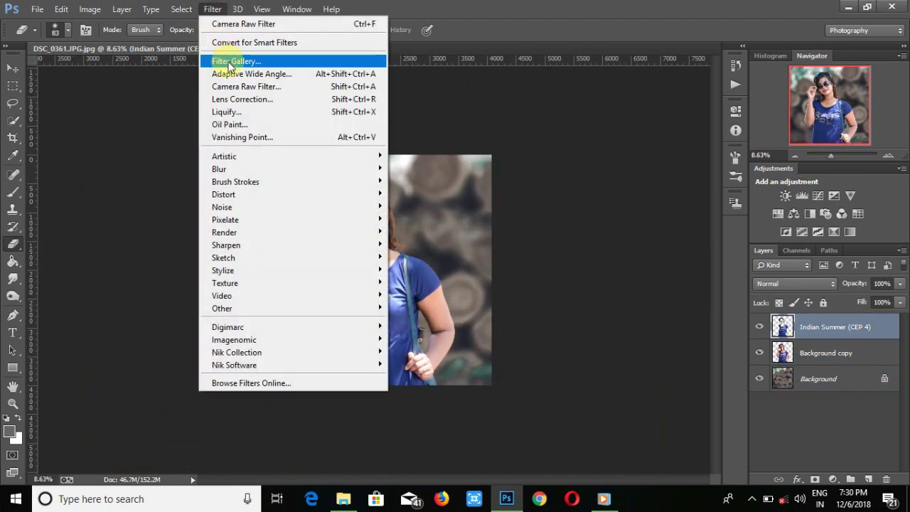
{"action": "left_click", "coordinate": [229, 62]}
{"action": "left_click", "coordinate": [839, 160]}
{"action": "left_click", "coordinate": [778, 258]}
{"action": "scroll", "coordinate": [301, 201], "scroll_direction": "down", "scroll_amount": 5}
{"action": "scroll", "coordinate": [300, 195], "scroll_direction": "down", "scroll_amount": 10}
{"action": "key", "text": "Escape"}
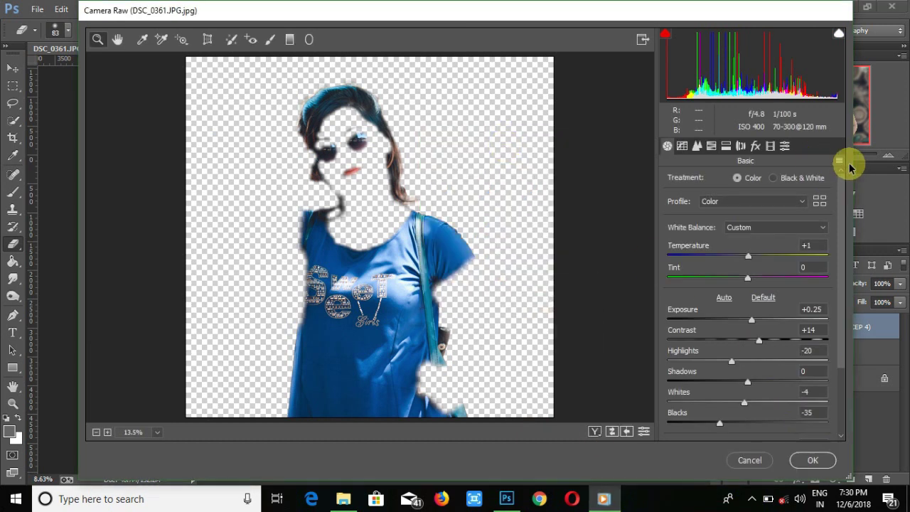
Step: Load another saved preset for the Indian Summer layer, one that uses Auto white balance
{"action": "left_click", "coordinate": [839, 161]}
{"action": "left_click", "coordinate": [778, 258]}
{"action": "scroll", "coordinate": [504, 183], "scroll_direction": "down", "scroll_amount": 4}
{"action": "scroll", "coordinate": [504, 183], "scroll_direction": "up", "scroll_amount": 4}
{"action": "left_click_drag", "start_coordinate": [515, 103], "coordinate": [536, 234]}
{"action": "left_click", "coordinate": [243, 163]}
{"action": "double_click", "coordinate": [244, 162]}
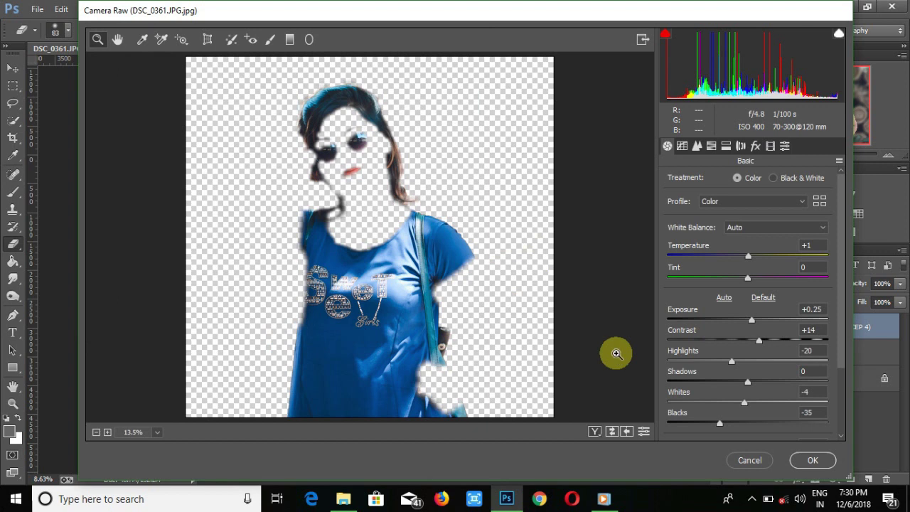
Step: Set the HSL saturation of Aquas to +80 and Blues to +26, and apply the filter to the Indian Summer layer
{"action": "key", "text": "ctrl+alt+4"}
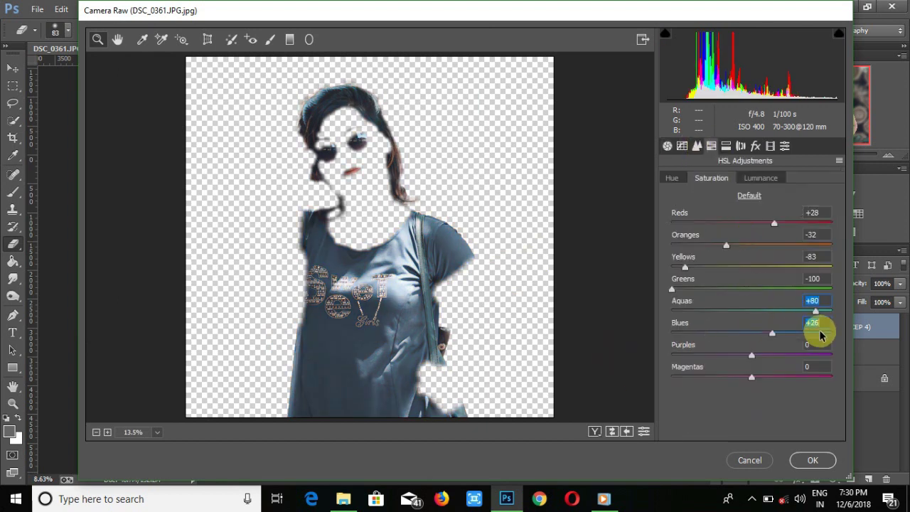
{"action": "left_click", "coordinate": [792, 224]}
{"action": "left_click", "coordinate": [812, 460]}
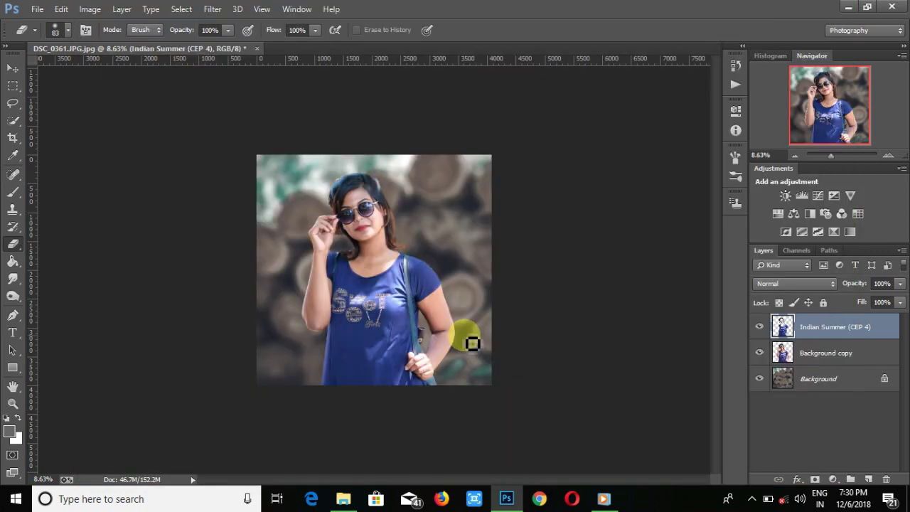
Step: Try to reapply the last Camera Raw filter settings to the Background copy layer
{"action": "key", "text": "alt+["}
{"action": "left_click", "coordinate": [212, 9]}
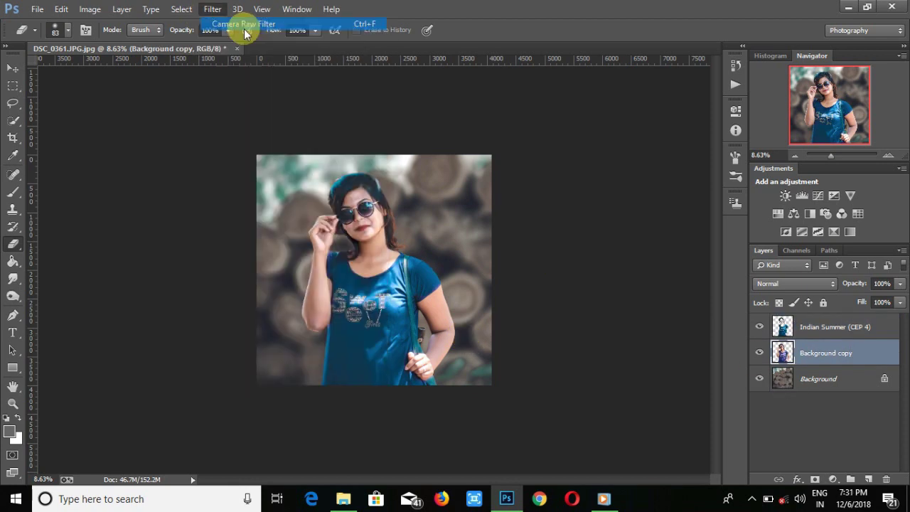
{"action": "left_click", "coordinate": [239, 26]}
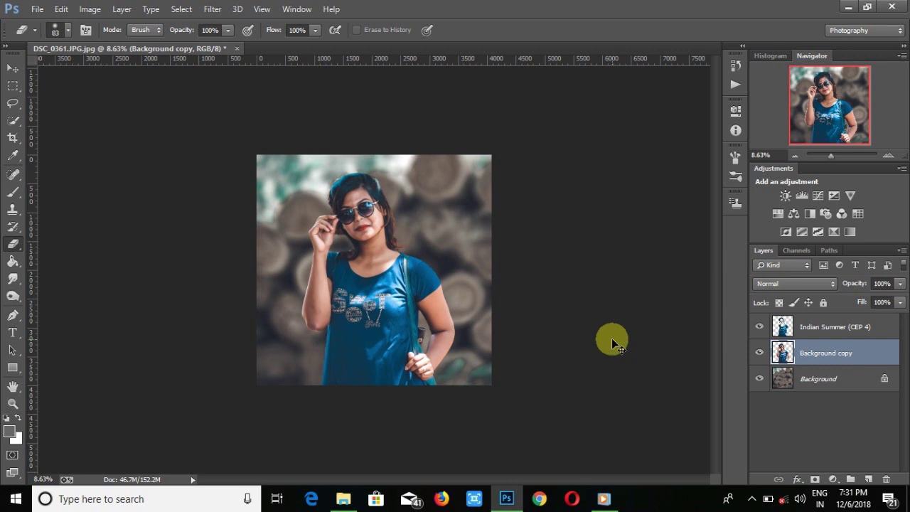
{"action": "key", "text": "alt+]"}
{"action": "left_click", "coordinate": [213, 9]}
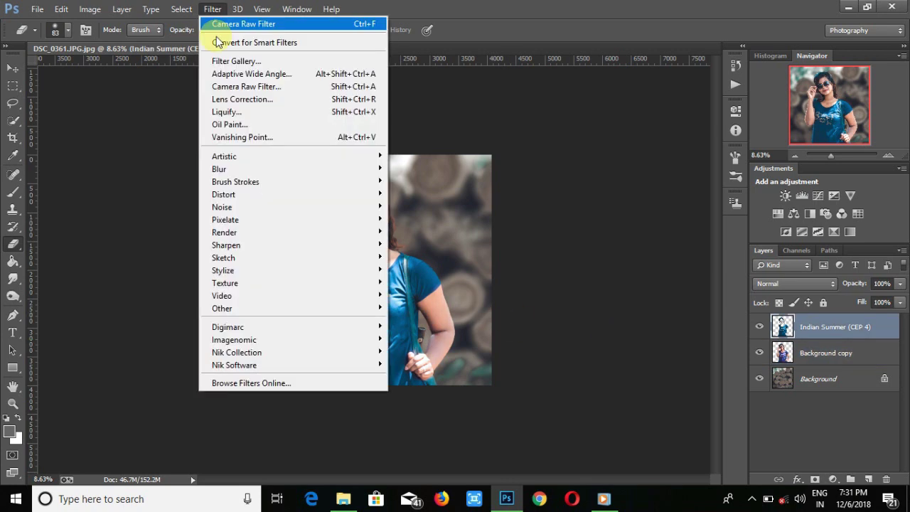
{"action": "left_click", "coordinate": [221, 85]}
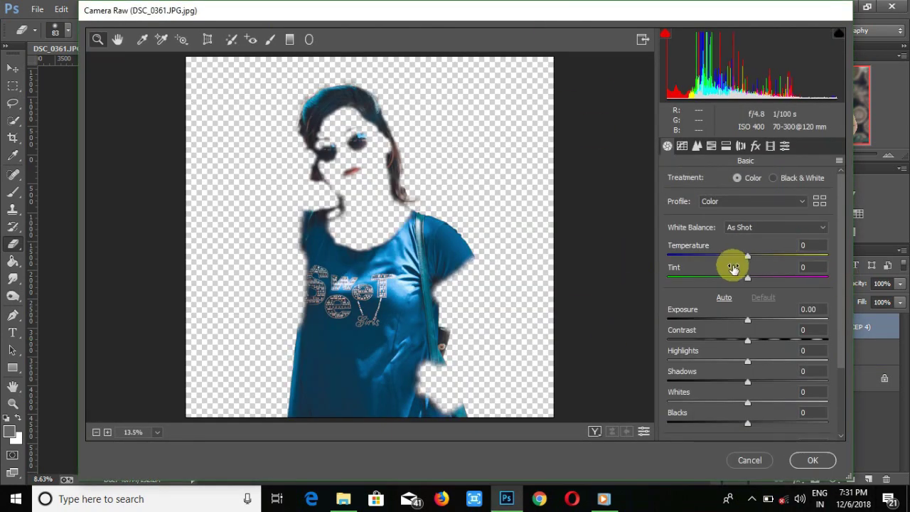
{"action": "left_click", "coordinate": [711, 146]}
{"action": "left_click", "coordinate": [749, 459]}
Step: Open the Background copy layer in the Camera Raw filter and load the VSCO (2).xmp settings
{"action": "left_click", "coordinate": [786, 351]}
{"action": "left_click", "coordinate": [213, 9]}
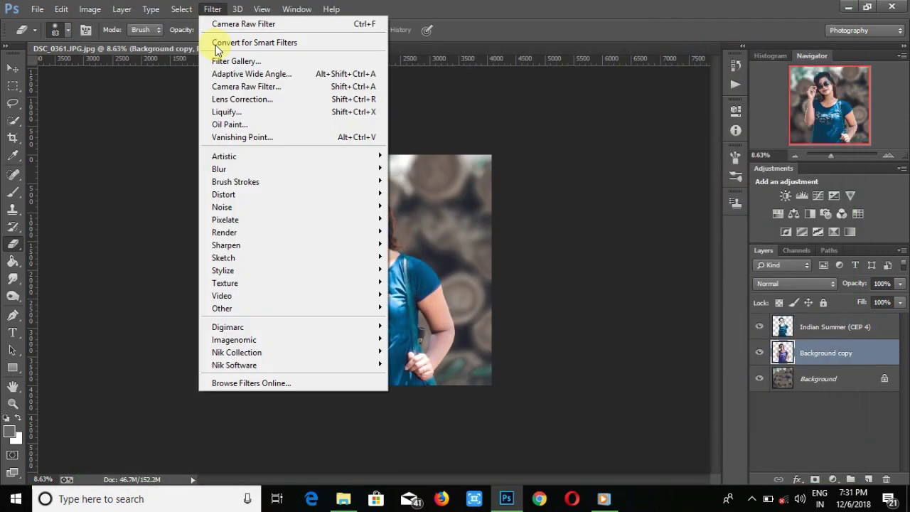
{"action": "left_click", "coordinate": [557, 365]}
{"action": "left_click", "coordinate": [839, 160]}
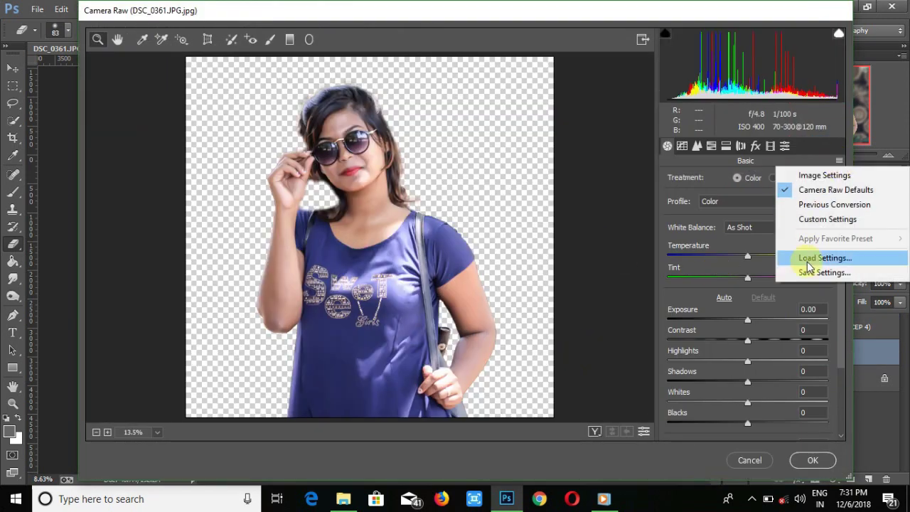
{"action": "left_click", "coordinate": [760, 258]}
{"action": "scroll", "coordinate": [315, 209], "scroll_direction": "down", "scroll_amount": 10}
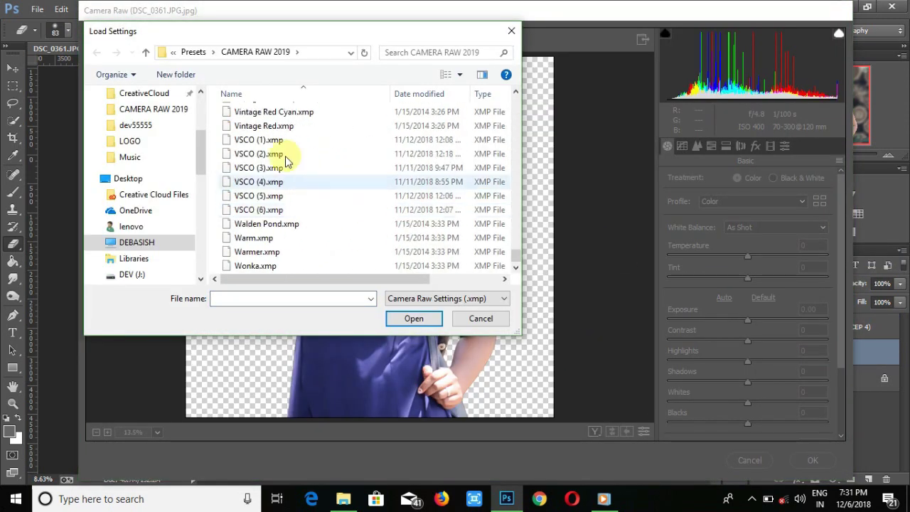
{"action": "double_click", "coordinate": [287, 157]}
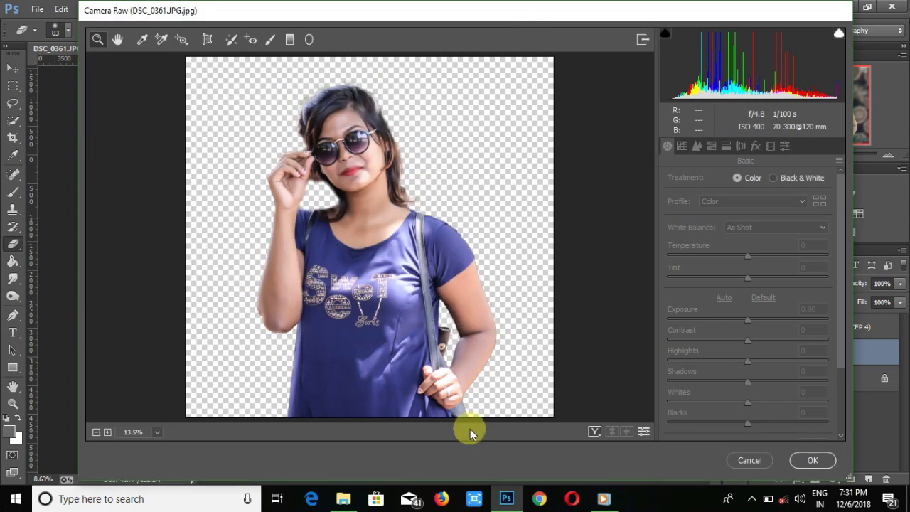
Step: Set the HSL luminance of Oranges to +18 and apply the Camera Raw filter to the Background copy layer
{"action": "left_click", "coordinate": [726, 146]}
{"action": "left_click", "coordinate": [706, 246]}
{"action": "left_click", "coordinate": [725, 148]}
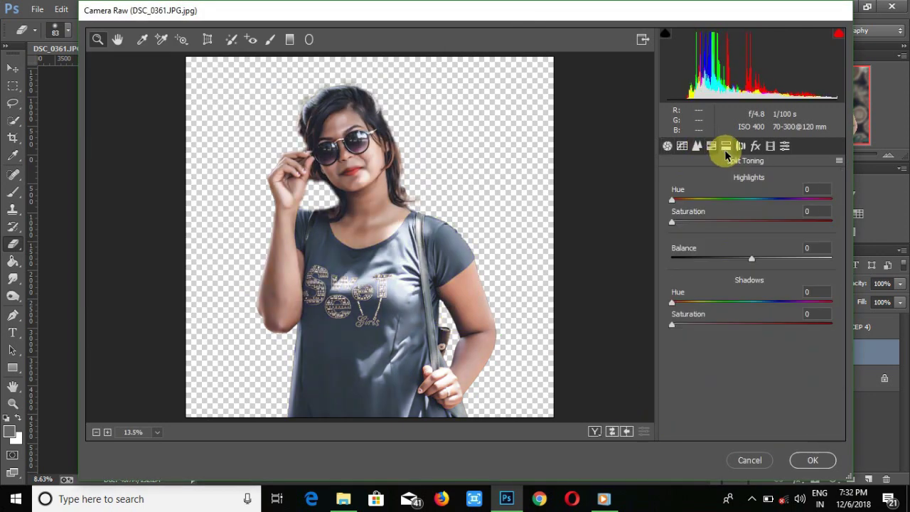
{"action": "left_click", "coordinate": [710, 146]}
{"action": "left_click", "coordinate": [759, 177]}
{"action": "left_click", "coordinate": [778, 241]}
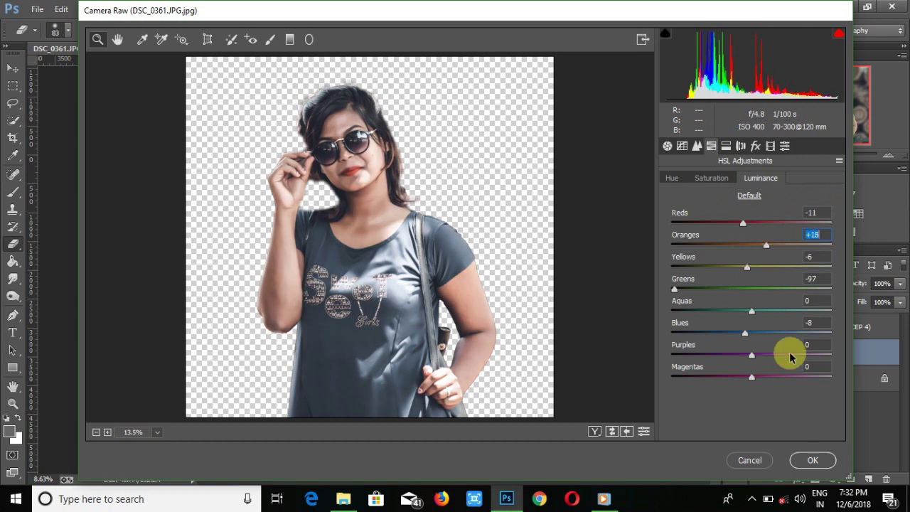
{"action": "left_click", "coordinate": [812, 460]}
Step: Retouch the dark spot on the woman's cheek on the Background copy layer with a 28 px Spot Healing Brush
{"action": "mouse_move", "coordinate": [832, 153]}
{"action": "left_mouse_down"}
{"action": "mouse_move", "coordinate": [841, 161]}
{"action": "mouse_move", "coordinate": [832, 163]}
{"action": "left_mouse_up"}
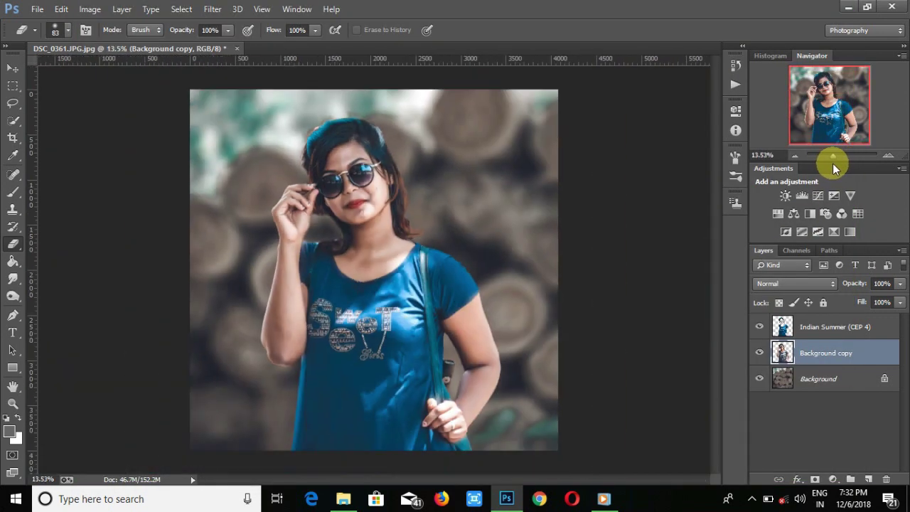
{"action": "left_click", "coordinate": [812, 329]}
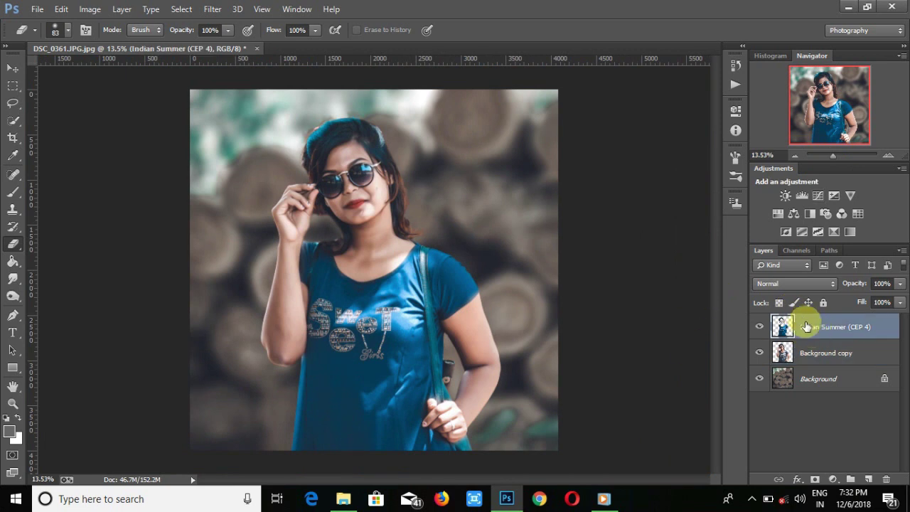
{"action": "left_click_drag", "start_coordinate": [832, 155], "coordinate": [841, 156]}
{"action": "scroll", "coordinate": [447, 213], "scroll_direction": "up", "scroll_amount": 5}
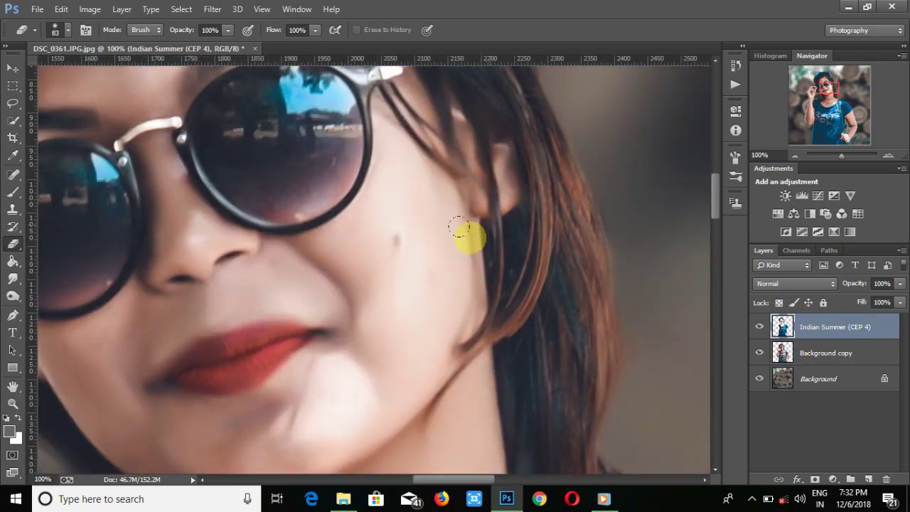
{"action": "left_click", "coordinate": [815, 357]}
{"action": "left_click", "coordinate": [13, 176]}
{"action": "right_click", "coordinate": [449, 234]}
{"action": "left_click_drag", "start_coordinate": [491, 244], "coordinate": [471, 243]}
{"action": "key", "text": "Return"}
{"action": "scroll", "coordinate": [320, 227], "scroll_direction": "up", "scroll_amount": 10}
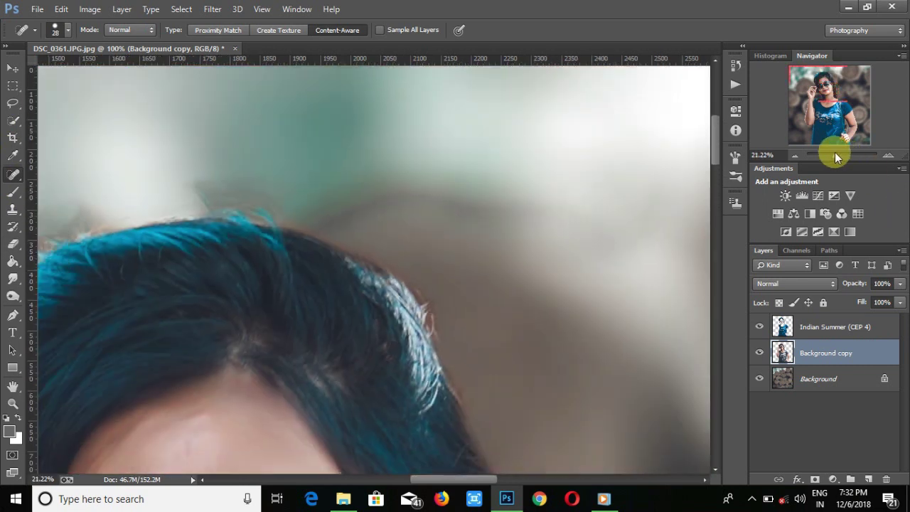
Step: Erase the stray fringe along the top of the hair on the Indian Summer and Background copy layers
{"action": "left_click", "coordinate": [834, 155]}
{"action": "key", "text": "e"}
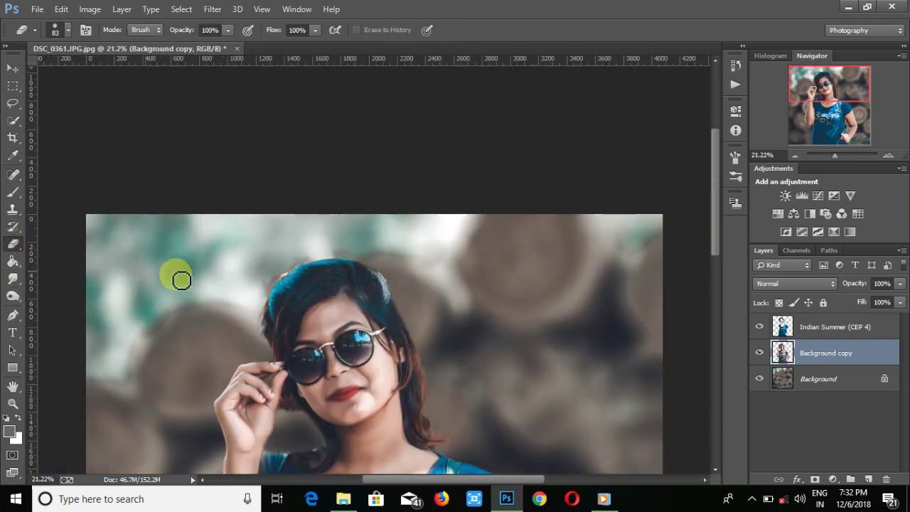
{"action": "left_click", "coordinate": [808, 328]}
{"action": "key", "text": "alt+bracketleft"}
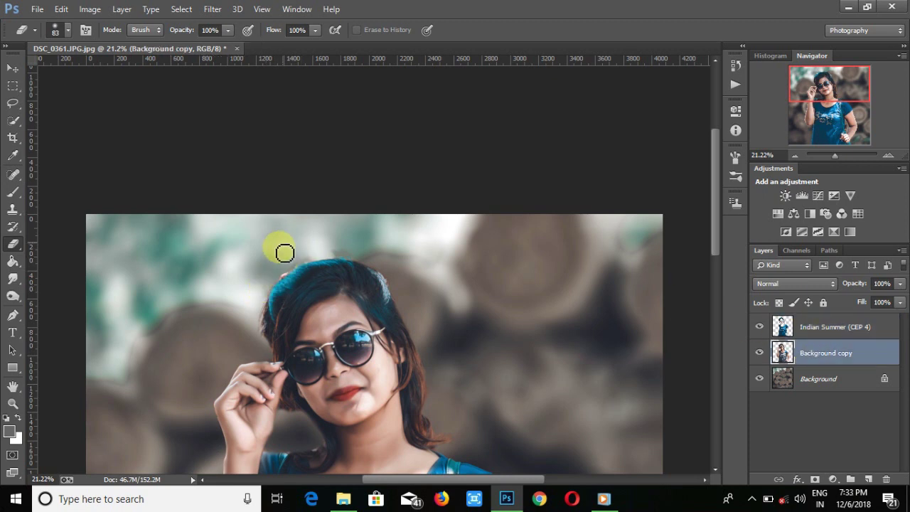
Step: Start placing an embedded image above the Indian Summer (CEP 4) layer and open the New Volume (F:) drive
{"action": "left_click_drag", "start_coordinate": [835, 155], "coordinate": [826, 156]}
{"action": "key", "text": "v"}
{"action": "left_click", "coordinate": [828, 331]}
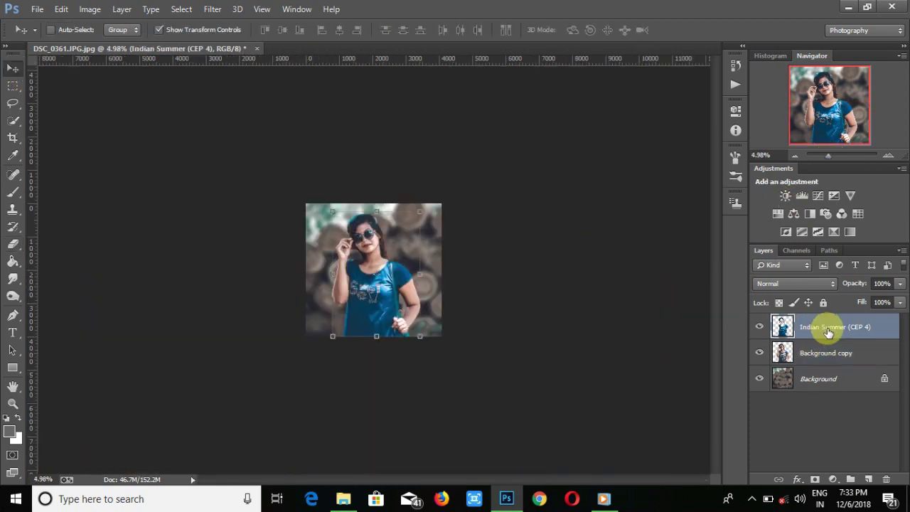
{"action": "left_click_drag", "start_coordinate": [828, 156], "coordinate": [831, 156]}
{"action": "left_click", "coordinate": [37, 9]}
{"action": "left_click", "coordinate": [71, 205]}
{"action": "scroll", "coordinate": [121, 142], "scroll_direction": "down", "scroll_amount": 1}
{"action": "left_click_drag", "start_coordinate": [123, 145], "coordinate": [121, 82]}
{"action": "left_click", "coordinate": [58, 174]}
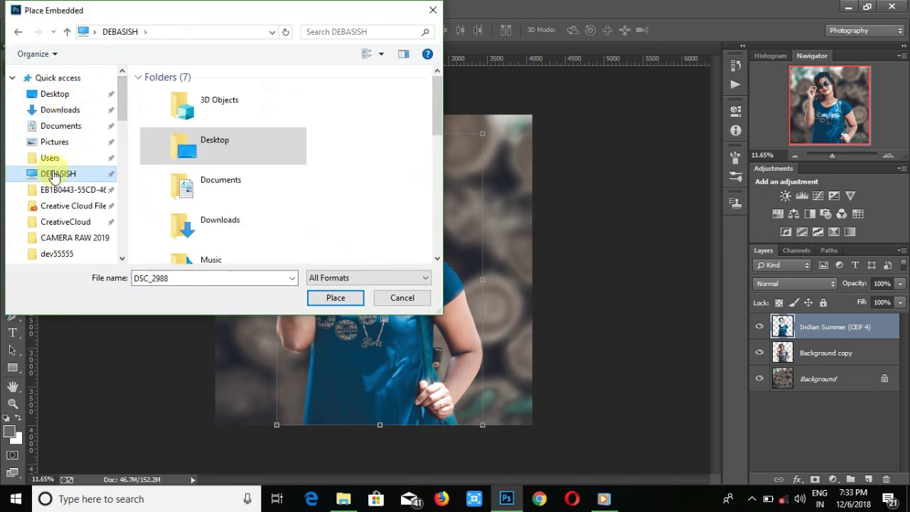
{"action": "scroll", "coordinate": [230, 217], "scroll_direction": "down", "scroll_amount": 5}
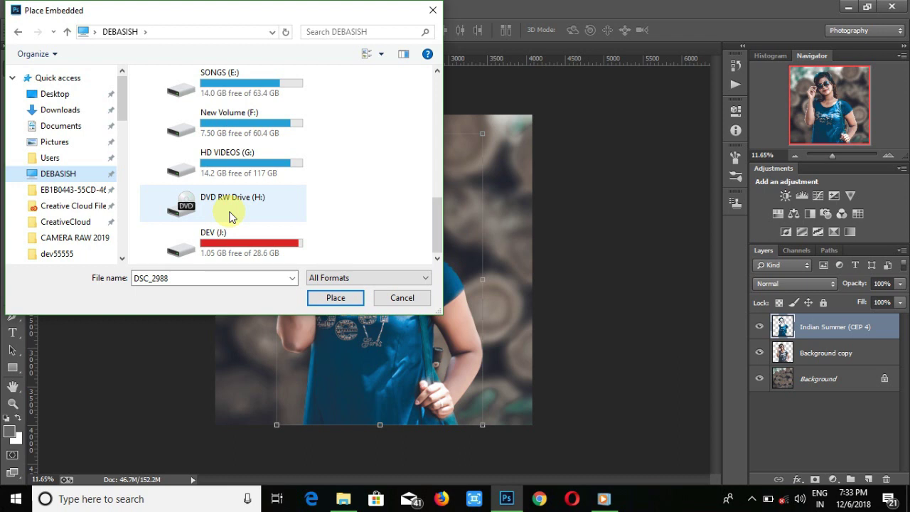
{"action": "scroll", "coordinate": [235, 220], "scroll_direction": "up", "scroll_amount": 5}
{"action": "scroll", "coordinate": [246, 179], "scroll_direction": "down", "scroll_amount": 5}
{"action": "double_click", "coordinate": [245, 127]}
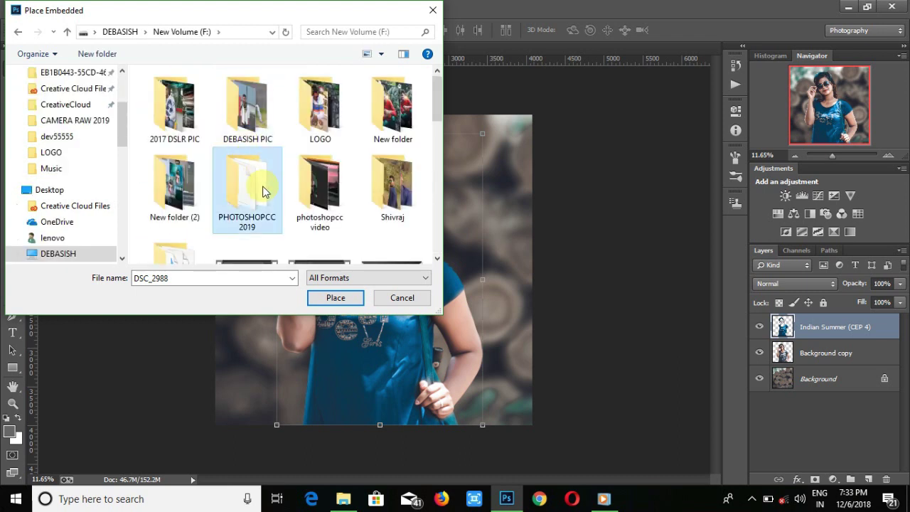
{"action": "double_click", "coordinate": [263, 192]}
{"action": "double_click", "coordinate": [248, 106]}
{"action": "double_click", "coordinate": [247, 107]}
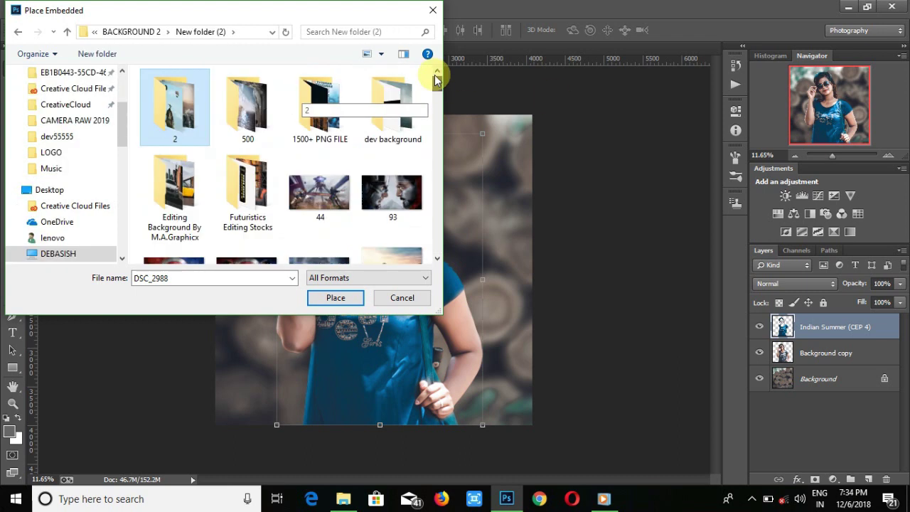
{"action": "double_click", "coordinate": [392, 106]}
{"action": "double_click", "coordinate": [175, 107]}
{"action": "scroll", "coordinate": [284, 177], "scroll_direction": "down", "scroll_amount": 5}
{"action": "scroll", "coordinate": [280, 228], "scroll_direction": "down", "scroll_amount": 10}
{"action": "left_click", "coordinate": [174, 207]}
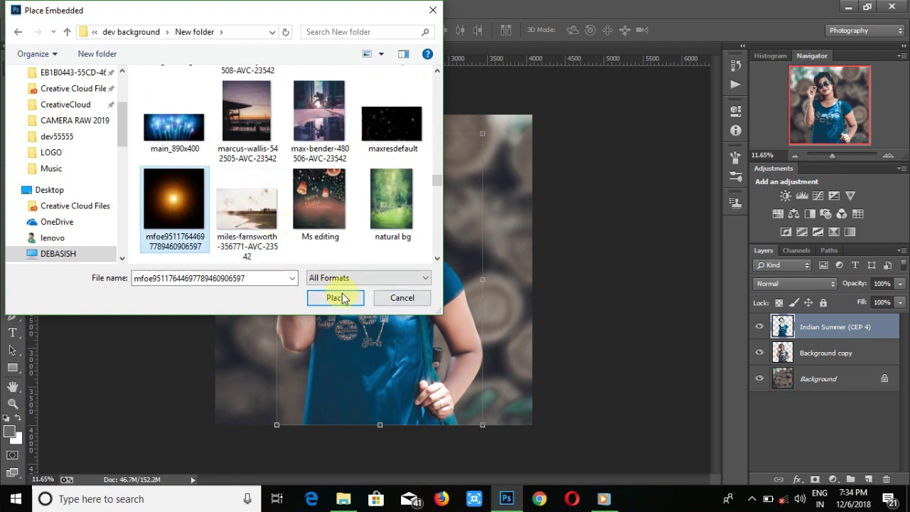
{"action": "left_click", "coordinate": [338, 297]}
Step: Set the glow layer to Screen blending and shrink it so the light sits just above the woman's shoulder strap
{"action": "left_click", "coordinate": [793, 283]}
{"action": "left_click", "coordinate": [782, 114]}
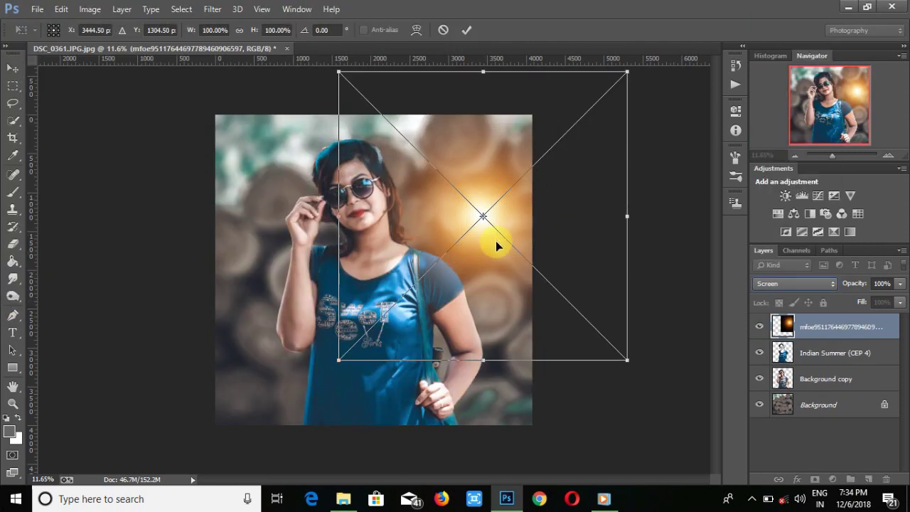
{"action": "left_click_drag", "start_coordinate": [496, 245], "coordinate": [468, 244]}
{"action": "left_click", "coordinate": [467, 30]}
{"action": "left_click_drag", "start_coordinate": [543, 315], "coordinate": [486, 232]}
{"action": "left_click", "coordinate": [471, 30]}
Step: Smudge the hair tips between the raised hand and jaw on the Indian Summer layer with a bristle brush at 50% strength
{"action": "left_click", "coordinate": [803, 379]}
{"action": "left_click", "coordinate": [838, 326]}
{"action": "left_click", "coordinate": [12, 243]}
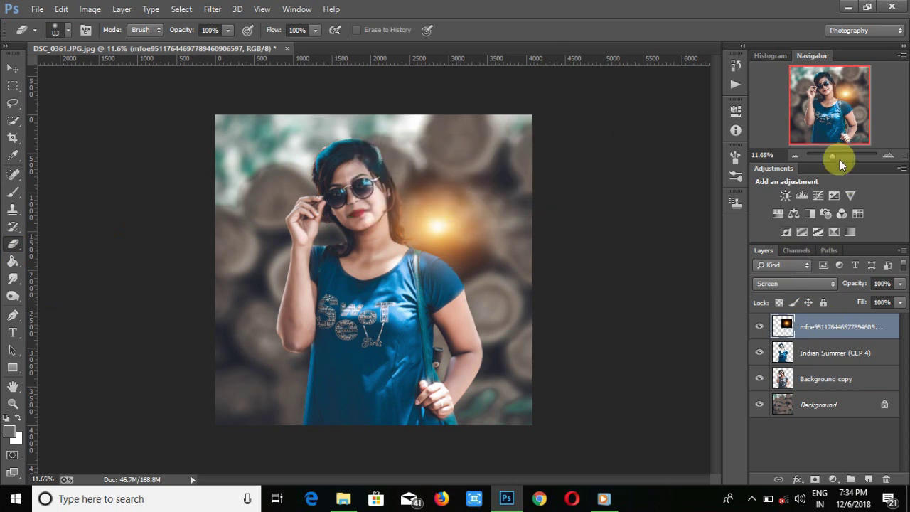
{"action": "left_click_drag", "start_coordinate": [840, 159], "coordinate": [846, 158]}
{"action": "scroll", "coordinate": [625, 327], "scroll_direction": "up", "scroll_amount": 2}
{"action": "left_click_drag", "start_coordinate": [485, 479], "coordinate": [431, 479]}
{"action": "scroll", "coordinate": [483, 377], "scroll_direction": "up", "scroll_amount": 5}
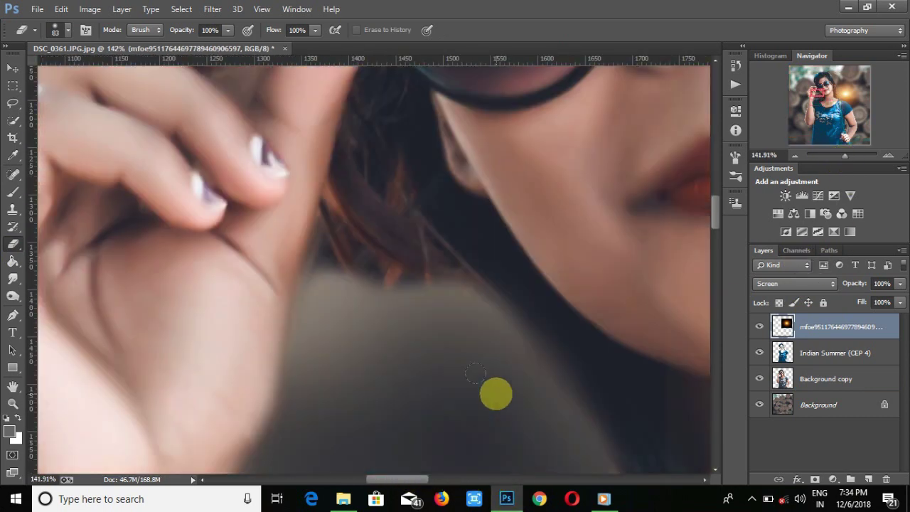
{"action": "scroll", "coordinate": [475, 373], "scroll_direction": "up", "scroll_amount": 2}
{"action": "left_click", "coordinate": [13, 279]}
{"action": "right_click", "coordinate": [377, 313]}
{"action": "scroll", "coordinate": [466, 430], "scroll_direction": "down", "scroll_amount": 10}
{"action": "left_click", "coordinate": [457, 427]}
{"action": "left_click", "coordinate": [359, 344]}
{"action": "right_click", "coordinate": [463, 348]}
{"action": "left_click", "coordinate": [553, 341]}
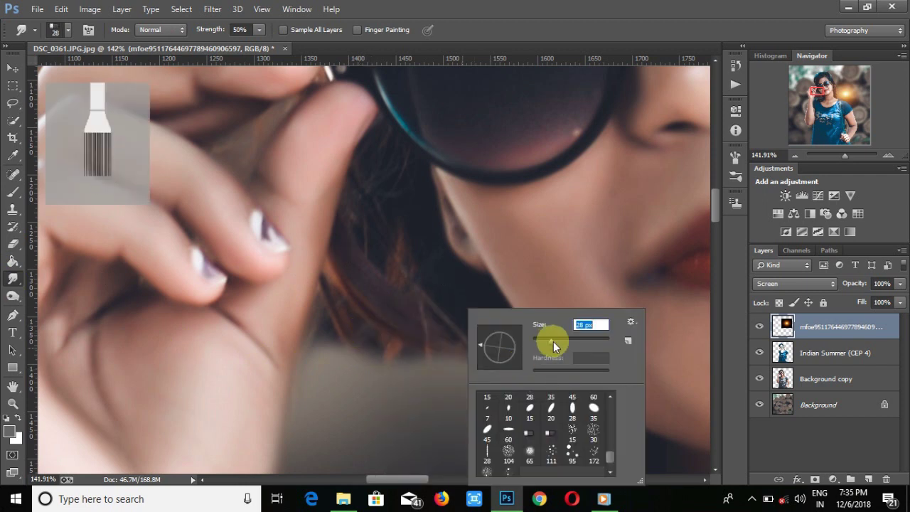
{"action": "left_click", "coordinate": [833, 354]}
{"action": "mouse_move", "coordinate": [442, 344]}
{"action": "left_mouse_down"}
{"action": "mouse_move", "coordinate": [481, 370]}
{"action": "mouse_move", "coordinate": [419, 396]}
{"action": "left_mouse_up"}
Step: Smudge the same hair tips into longer strands on the Background copy layer with a 49 px bristle brush
{"action": "right_click", "coordinate": [388, 360]}
{"action": "left_click", "coordinate": [491, 340]}
{"action": "left_click", "coordinate": [823, 386]}
{"action": "mouse_move", "coordinate": [323, 298]}
{"action": "left_mouse_down"}
{"action": "mouse_move", "coordinate": [416, 386]}
{"action": "mouse_move", "coordinate": [452, 343]}
{"action": "left_mouse_up"}
{"action": "left_click_drag", "start_coordinate": [337, 347], "coordinate": [390, 440]}
{"action": "left_click", "coordinate": [808, 370]}
{"action": "left_click_drag", "start_coordinate": [371, 307], "coordinate": [488, 416]}
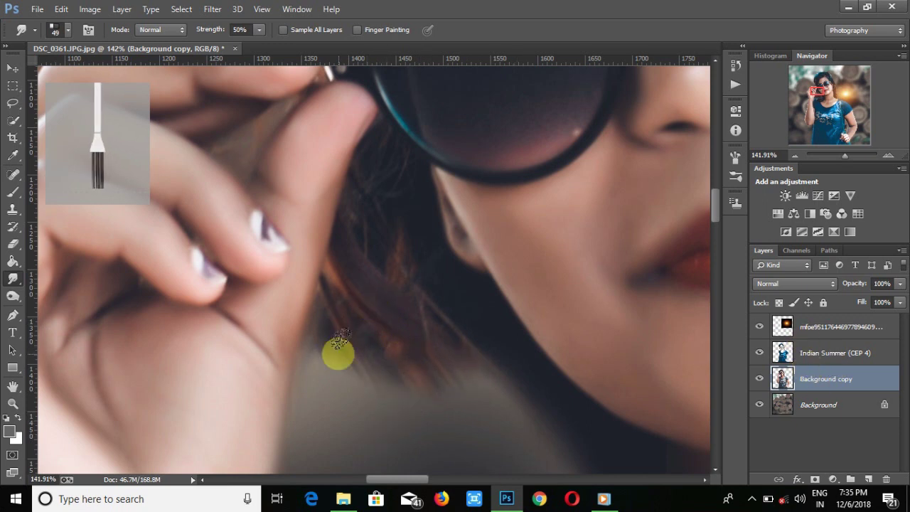
{"action": "scroll", "coordinate": [597, 329], "scroll_direction": "down", "scroll_amount": 4}
{"action": "key", "text": "alt+bracketright"}
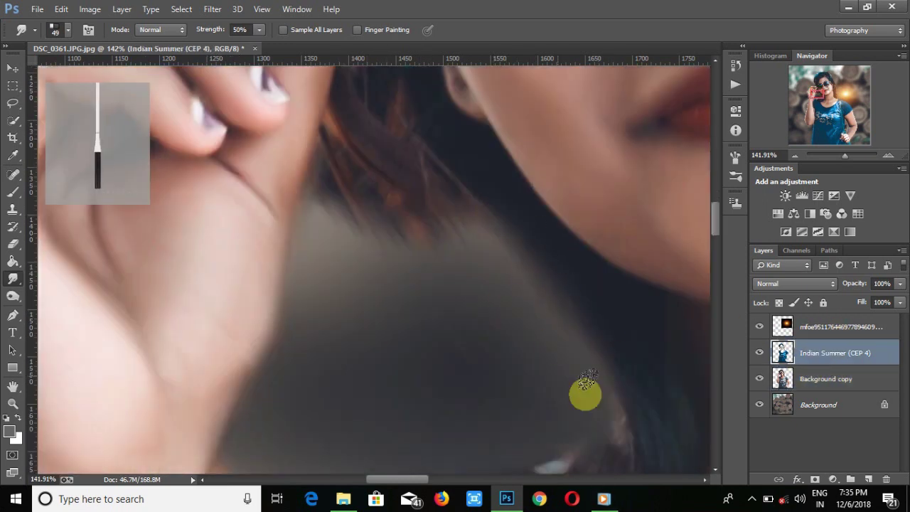
{"action": "left_click", "coordinate": [771, 374]}
Step: Hide the Background layer briefly to examine the edges of the cut-out woman, and show it again
{"action": "mouse_move", "coordinate": [844, 155]}
{"action": "left_mouse_down"}
{"action": "mouse_move", "coordinate": [826, 156]}
{"action": "mouse_move", "coordinate": [833, 157]}
{"action": "left_mouse_up"}
{"action": "left_click", "coordinate": [759, 405]}
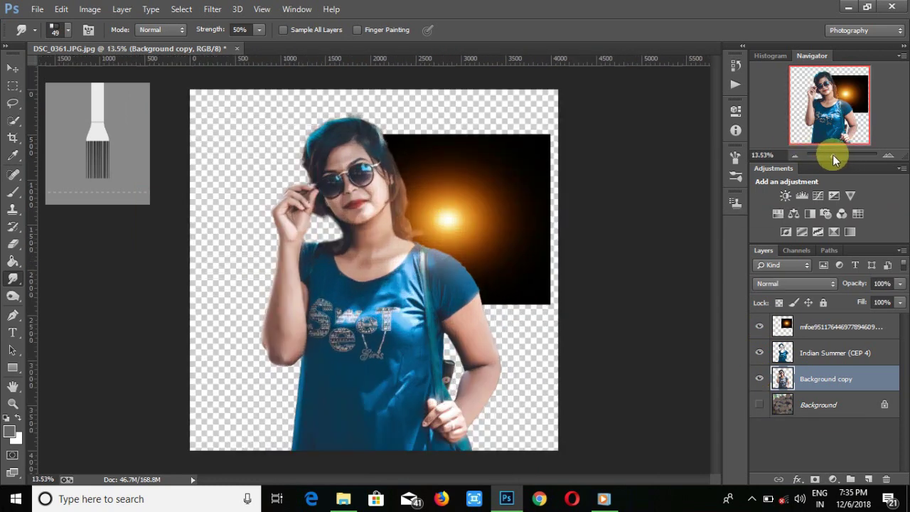
{"action": "left_click", "coordinate": [760, 404]}
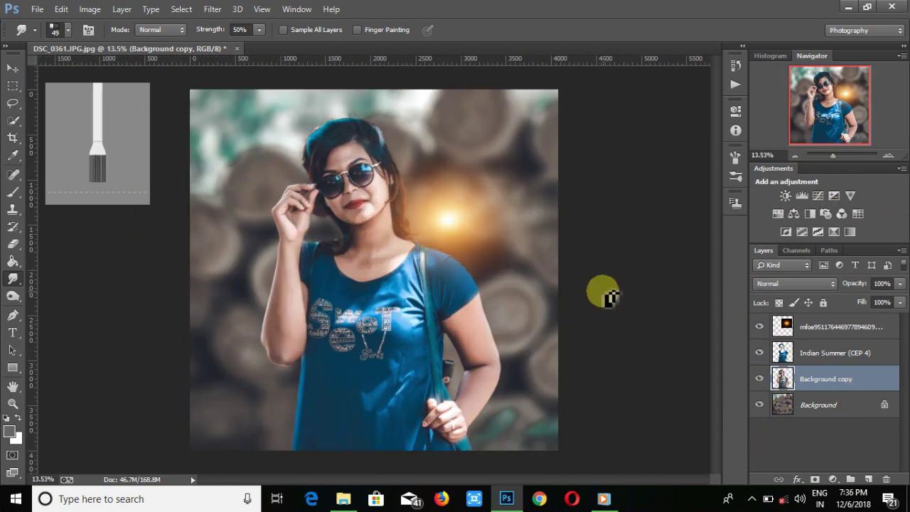
Step: Remove the colour from the orange glow layer with a Black & White adjustment
{"action": "left_click", "coordinate": [13, 68]}
{"action": "left_click_drag", "start_coordinate": [830, 156], "coordinate": [829, 164]}
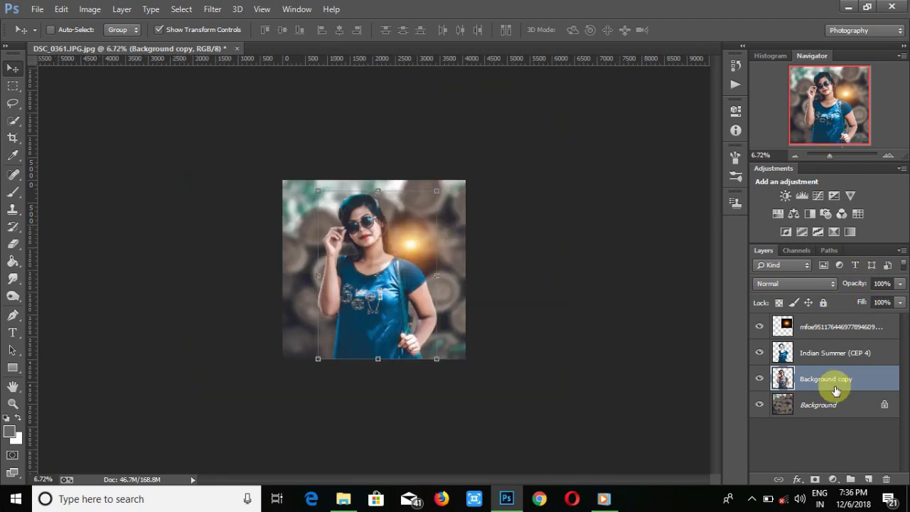
{"action": "right_click", "coordinate": [823, 353]}
{"action": "left_click", "coordinate": [858, 331]}
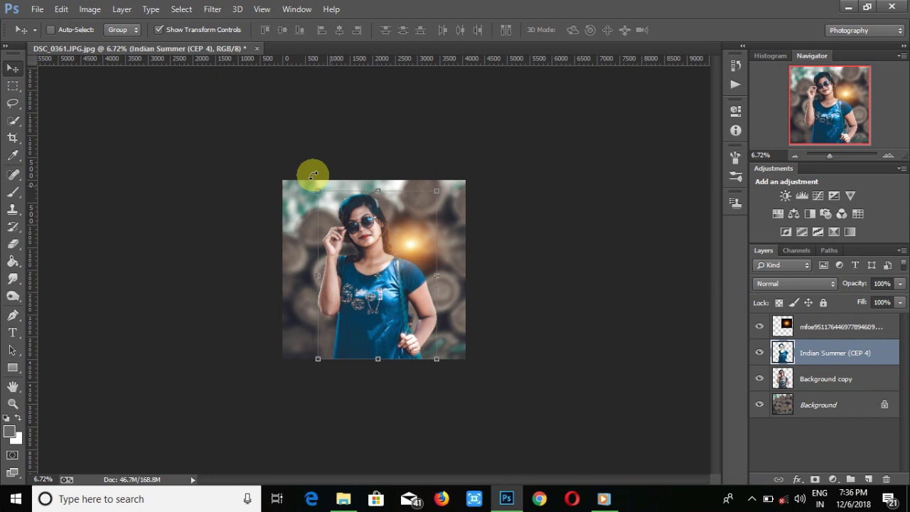
{"action": "left_click", "coordinate": [800, 325]}
{"action": "left_click", "coordinate": [93, 11]}
{"action": "mouse_move", "coordinate": [114, 44]}
{"action": "left_click", "coordinate": [284, 137]}
{"action": "left_click", "coordinate": [833, 71]}
Step: Apply a Box Blur to the glow layer
{"action": "left_click", "coordinate": [212, 9]}
{"action": "mouse_move", "coordinate": [244, 168]}
{"action": "left_click", "coordinate": [437, 226]}
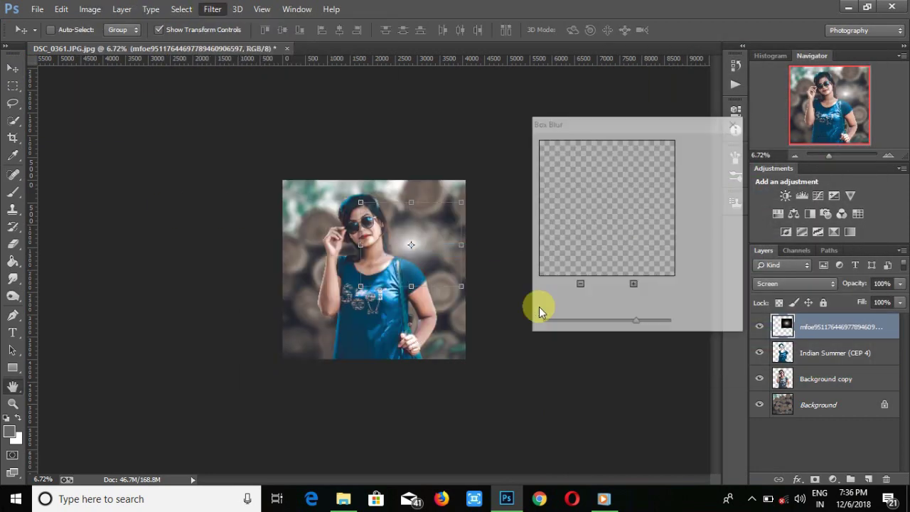
{"action": "left_click", "coordinate": [709, 149]}
{"action": "right_click", "coordinate": [825, 375]}
{"action": "left_click", "coordinate": [628, 411]}
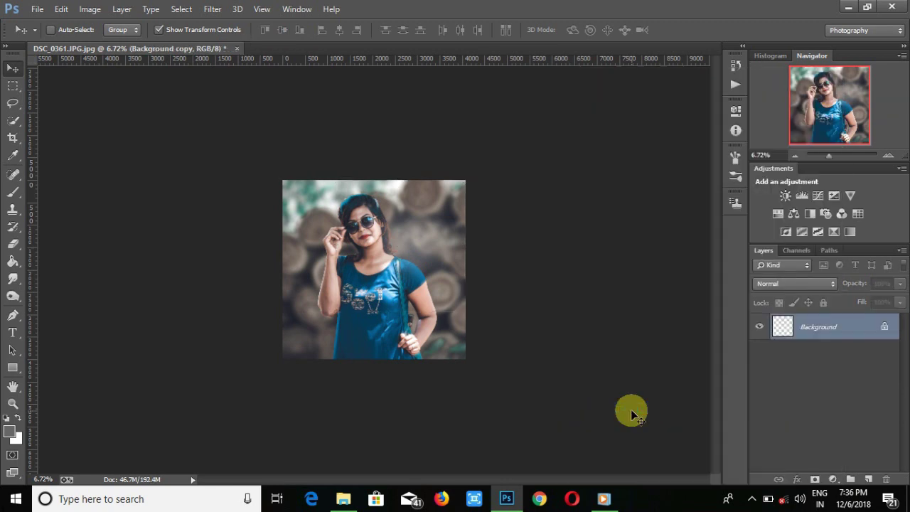
{"action": "key", "text": "ctrl+z"}
Step: Place the bokeh lights image ashvirphoto-237898 as an embedded layer with Screen blending
{"action": "left_click", "coordinate": [37, 9]}
{"action": "left_click", "coordinate": [57, 226]}
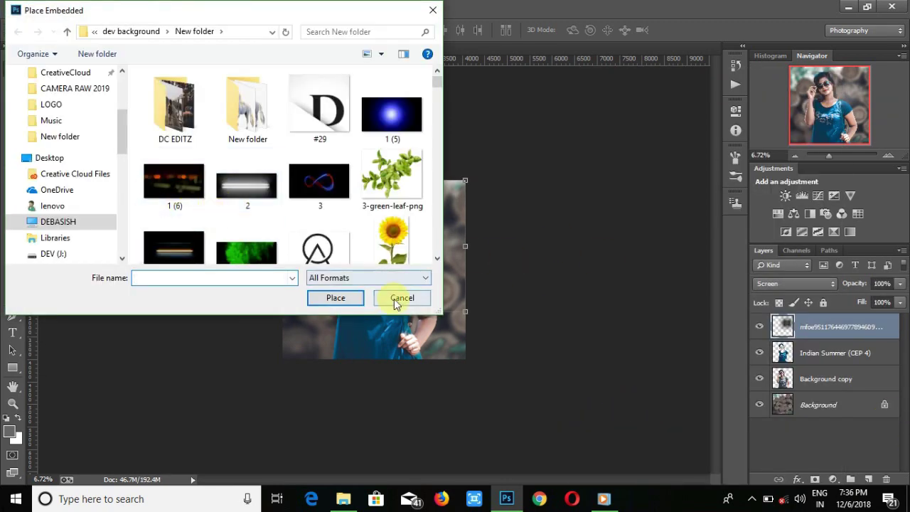
{"action": "scroll", "coordinate": [239, 208], "scroll_direction": "down", "scroll_amount": 6}
{"action": "scroll", "coordinate": [239, 207], "scroll_direction": "up", "scroll_amount": 1}
{"action": "left_click", "coordinate": [240, 208]}
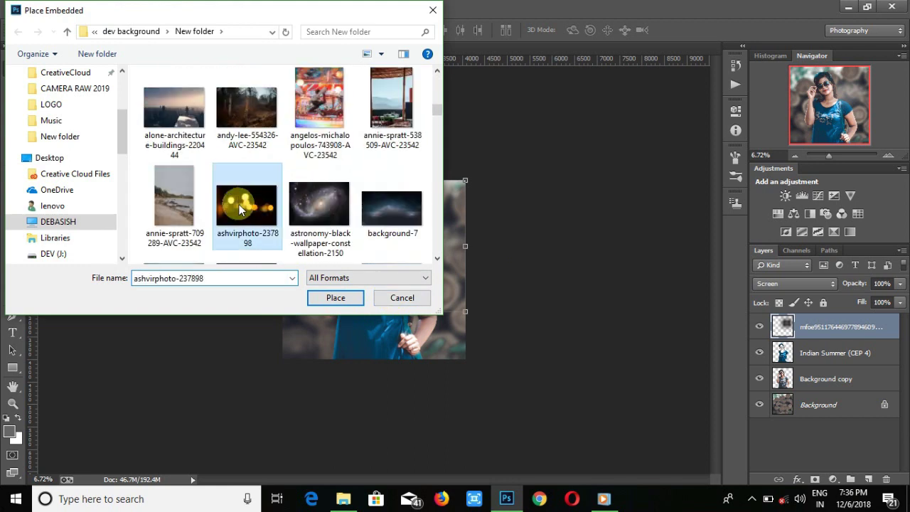
{"action": "double_click", "coordinate": [239, 207]}
{"action": "left_click", "coordinate": [794, 283]}
{"action": "left_click", "coordinate": [782, 114]}
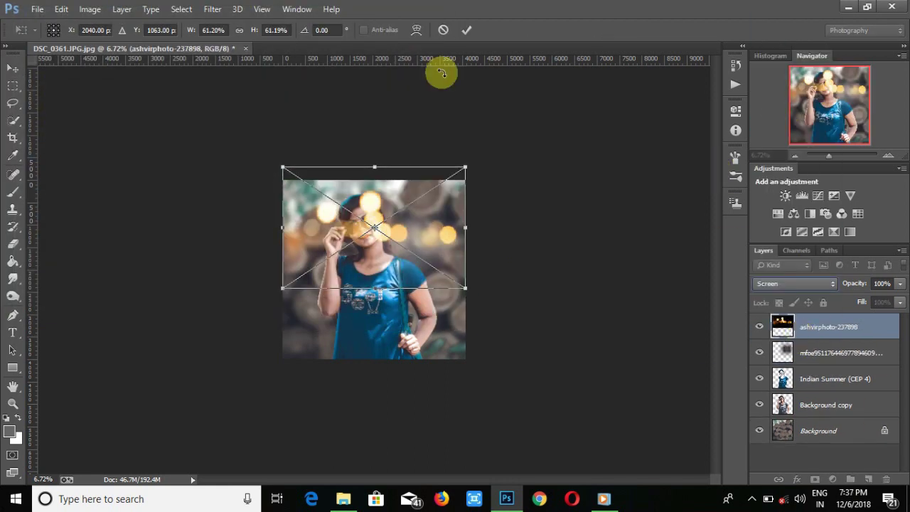
{"action": "left_click", "coordinate": [466, 30]}
Step: Put the ashvirphoto-237898 layer directly above the Background layer and reposition its lights higher behind the woman's head
{"action": "left_click_drag", "start_coordinate": [818, 328], "coordinate": [804, 413]}
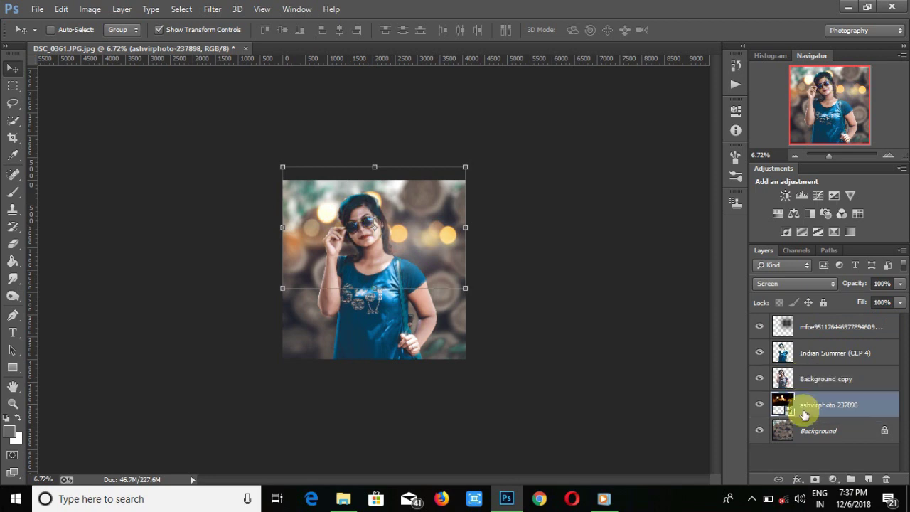
{"action": "left_click_drag", "start_coordinate": [410, 245], "coordinate": [487, 197]}
{"action": "mouse_move", "coordinate": [431, 256]}
{"action": "left_mouse_down"}
{"action": "mouse_move", "coordinate": [432, 274]}
{"action": "mouse_move", "coordinate": [431, 265]}
{"action": "left_mouse_up"}
{"action": "left_click", "coordinate": [464, 32]}
Step: Rasterize the ashvirphoto-237898 layer and turn its lights colourless with a Black & White adjustment
{"action": "left_click", "coordinate": [90, 10]}
{"action": "left_click", "coordinate": [13, 244]}
{"action": "left_click", "coordinate": [426, 206]}
{"action": "left_click", "coordinate": [462, 206]}
{"action": "left_click", "coordinate": [91, 10]}
{"action": "mouse_move", "coordinate": [97, 48]}
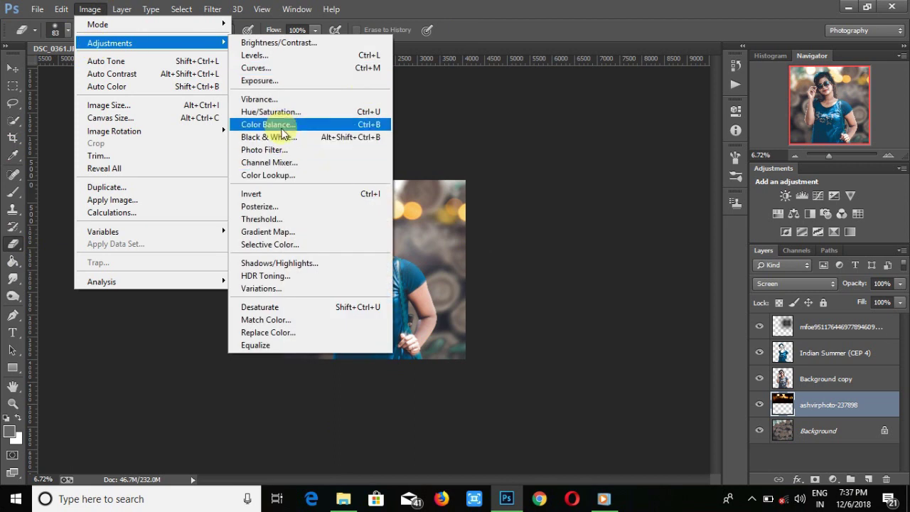
{"action": "left_click", "coordinate": [284, 137]}
{"action": "left_click", "coordinate": [850, 77]}
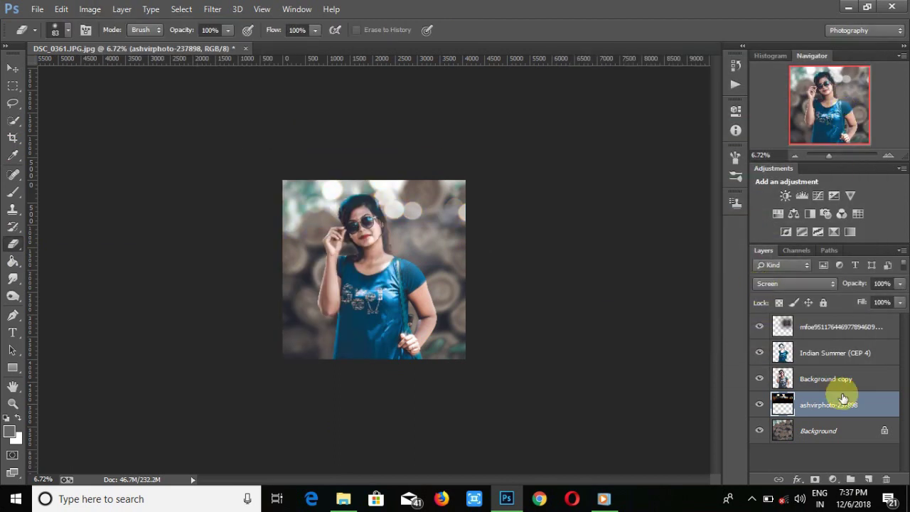
Step: Flatten the image and open it in the Camera Raw filter
{"action": "left_click", "coordinate": [818, 434]}
{"action": "right_click", "coordinate": [811, 431]}
{"action": "left_click", "coordinate": [804, 431]}
{"action": "left_click", "coordinate": [799, 330]}
{"action": "right_click", "coordinate": [819, 410]}
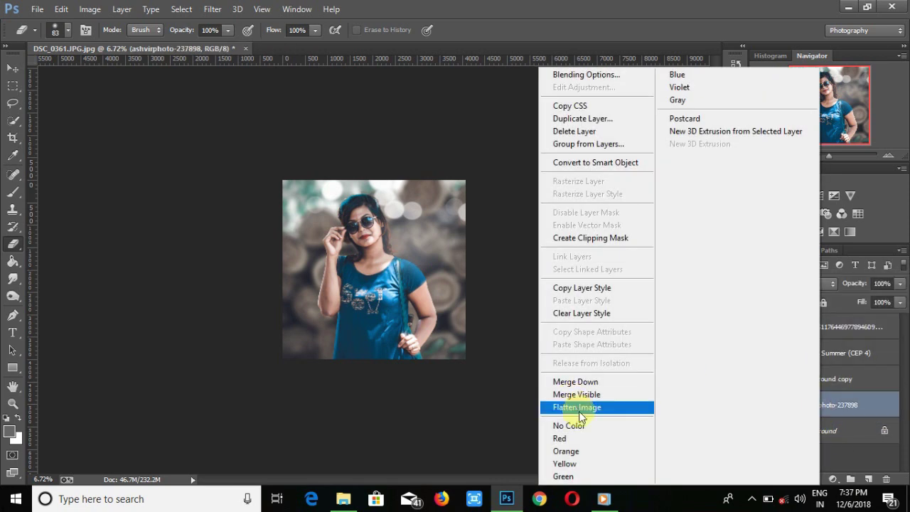
{"action": "left_click", "coordinate": [576, 407]}
{"action": "left_click", "coordinate": [211, 9]}
{"action": "left_click", "coordinate": [234, 86]}
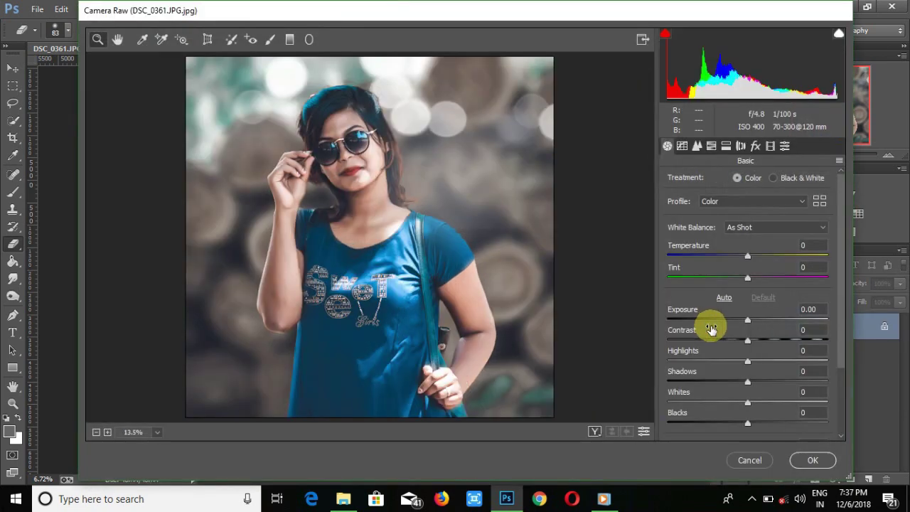
Step: Try saved settings files in the Camera Raw filter and apply the grading to the flattened image
{"action": "left_click", "coordinate": [839, 160]}
{"action": "left_click", "coordinate": [822, 249]}
{"action": "left_click_drag", "start_coordinate": [516, 106], "coordinate": [511, 179]}
{"action": "scroll", "coordinate": [433, 182], "scroll_direction": "up", "scroll_amount": 6}
{"action": "left_click", "coordinate": [426, 198]}
{"action": "left_click", "coordinate": [412, 319]}
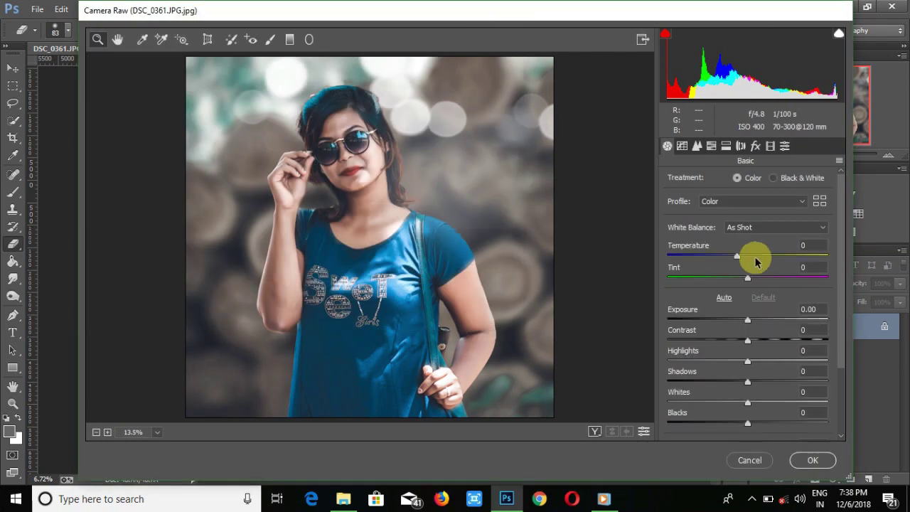
{"action": "left_click", "coordinate": [838, 160]}
{"action": "left_click", "coordinate": [810, 250]}
{"action": "left_click_drag", "start_coordinate": [516, 107], "coordinate": [498, 168]}
{"action": "key", "text": "Escape"}
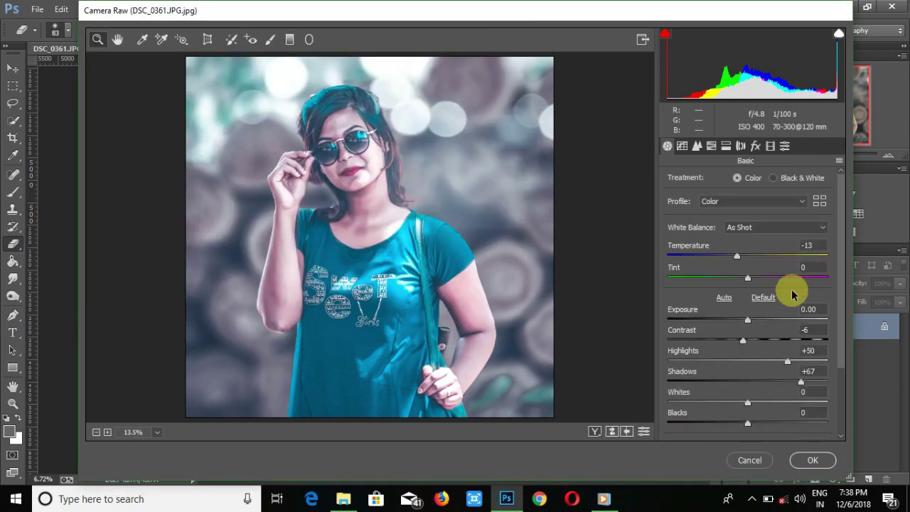
{"action": "left_click", "coordinate": [812, 460]}
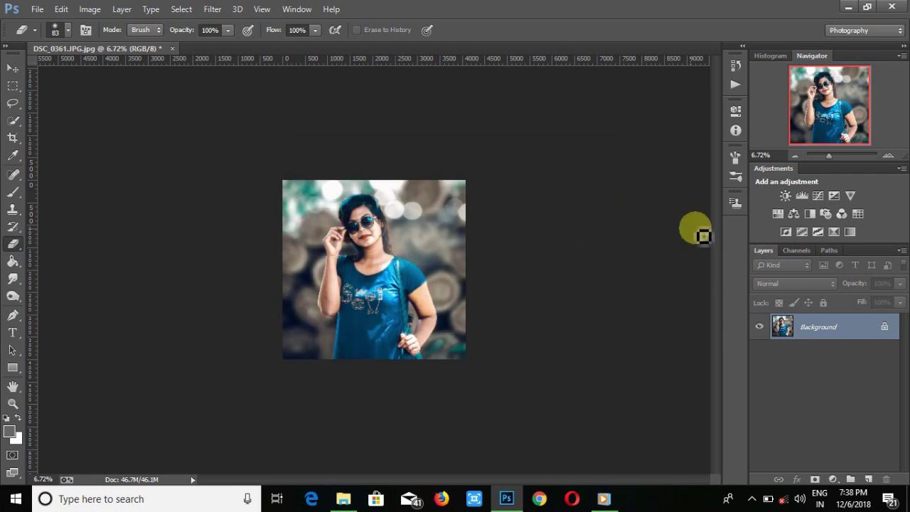
Step: Undo the grading and flattening, and erase the glow layer over the logs beside the woman's arm with a 332 px Eraser
{"action": "left_click", "coordinate": [833, 156]}
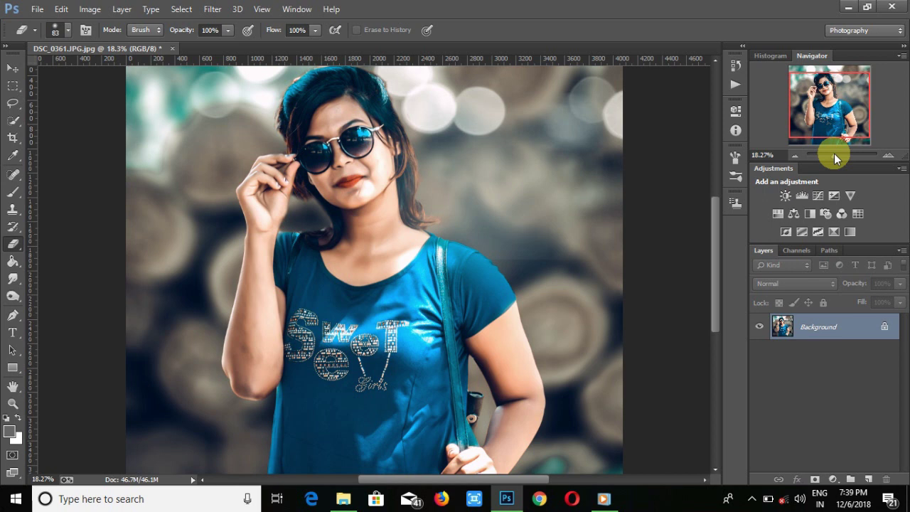
{"action": "left_click_drag", "start_coordinate": [714, 282], "coordinate": [518, 260]}
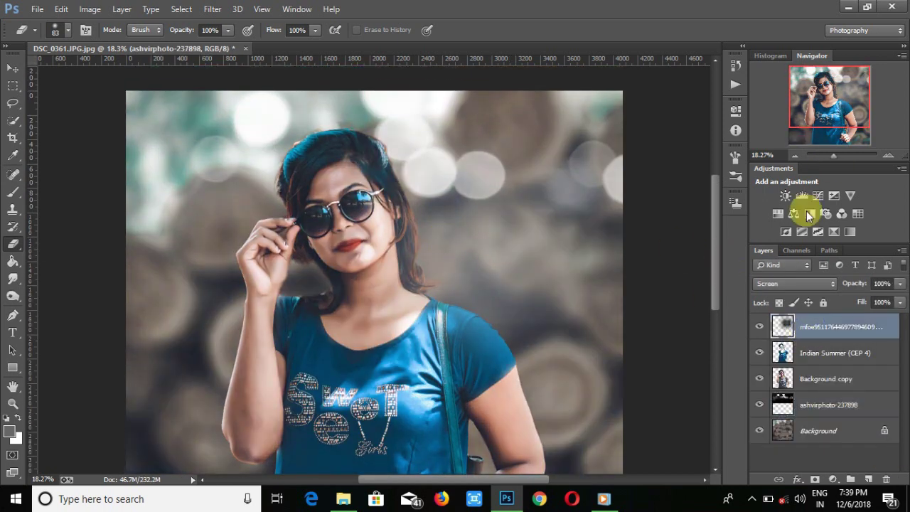
{"action": "right_click", "coordinate": [305, 312]}
{"action": "key", "text": "Return"}
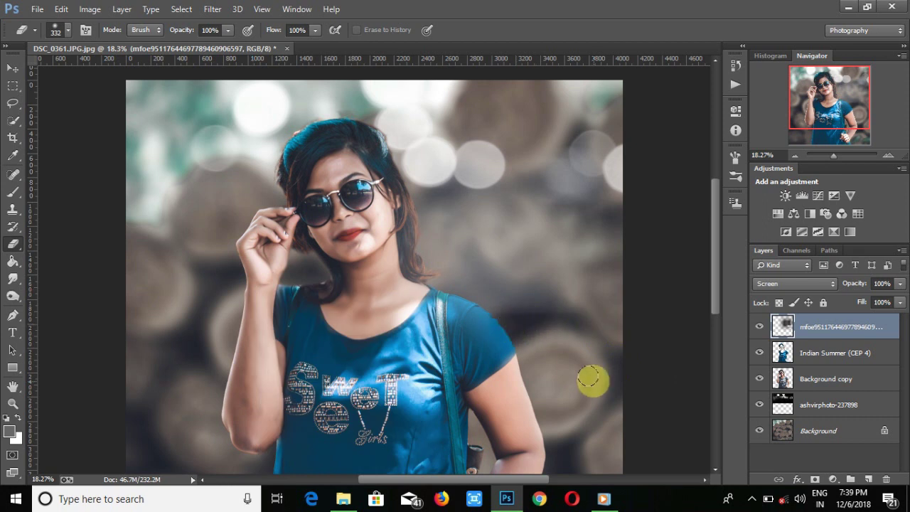
{"action": "mouse_move", "coordinate": [557, 313]}
{"action": "left_mouse_down"}
{"action": "mouse_move", "coordinate": [474, 318]}
{"action": "mouse_move", "coordinate": [557, 357]}
{"action": "left_mouse_up"}
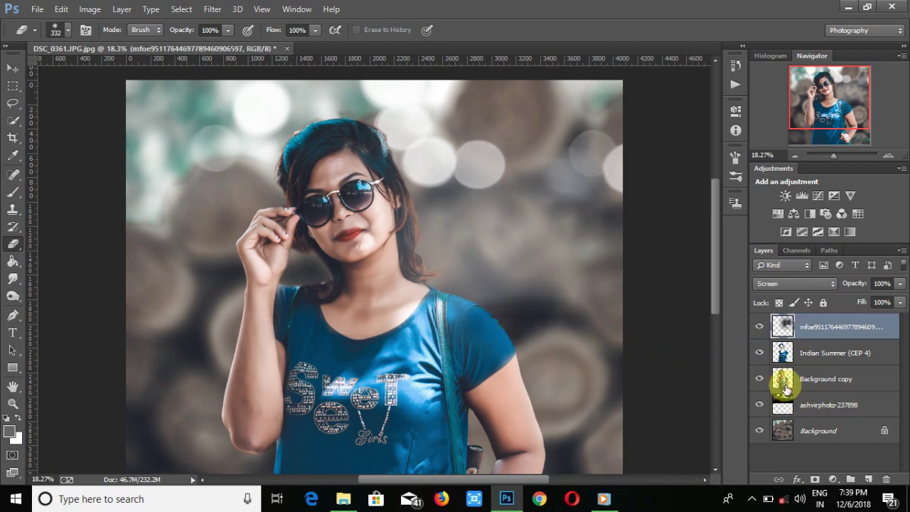
Step: Erase unwanted parts of the ashvirphoto-237898 layer around the woman with a 472 px Eraser
{"action": "left_click", "coordinate": [783, 404]}
{"action": "right_click", "coordinate": [380, 291]}
{"action": "key", "text": "Return"}
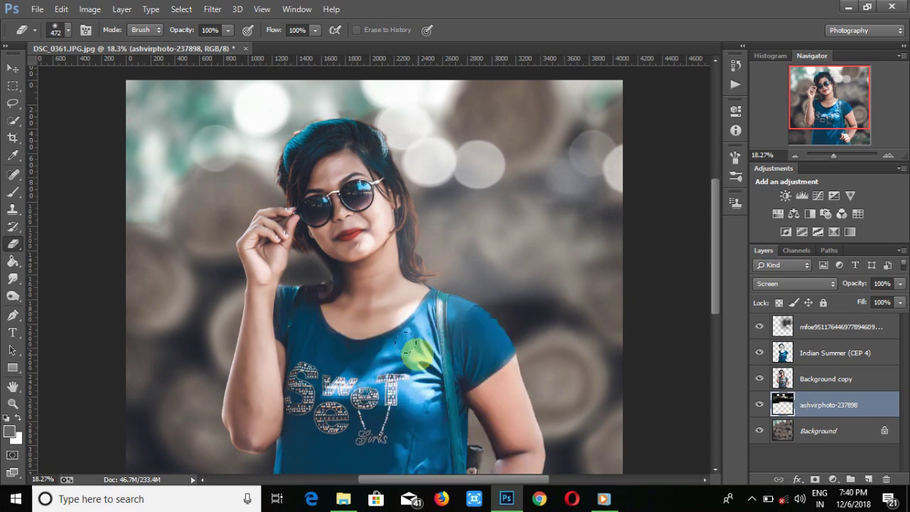
Step: Erase the fringe around the woman's hair on the Indian Summer (CEP 4) and Background copy layers with a 45 px Eraser
{"action": "mouse_move", "coordinate": [841, 158]}
{"action": "left_mouse_down"}
{"action": "mouse_move", "coordinate": [817, 162]}
{"action": "mouse_move", "coordinate": [777, 197]}
{"action": "mouse_move", "coordinate": [816, 152]}
{"action": "mouse_move", "coordinate": [835, 159]}
{"action": "left_mouse_up"}
{"action": "scroll", "coordinate": [433, 184], "scroll_direction": "up", "scroll_amount": 7}
{"action": "left_click", "coordinate": [812, 352]}
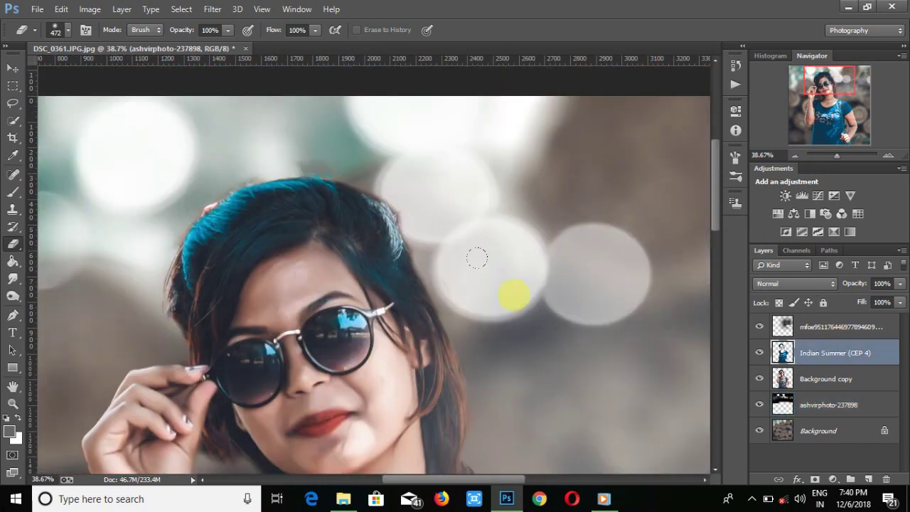
{"action": "right_click", "coordinate": [389, 238]}
{"action": "left_click", "coordinate": [323, 170]}
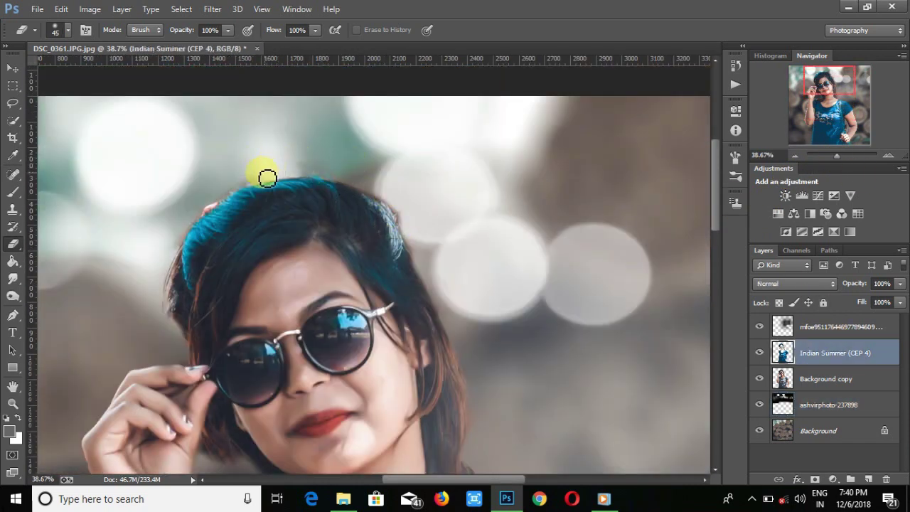
{"action": "left_click", "coordinate": [788, 381]}
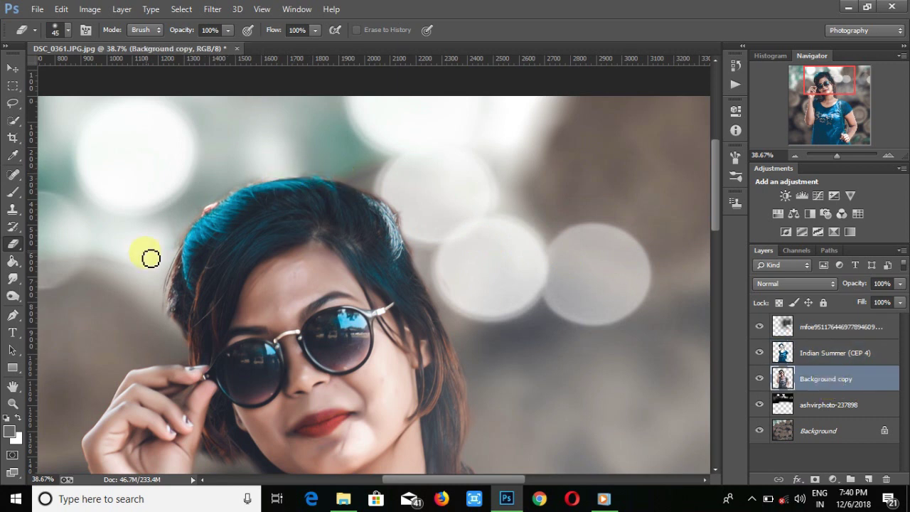
{"action": "left_click", "coordinate": [783, 352]}
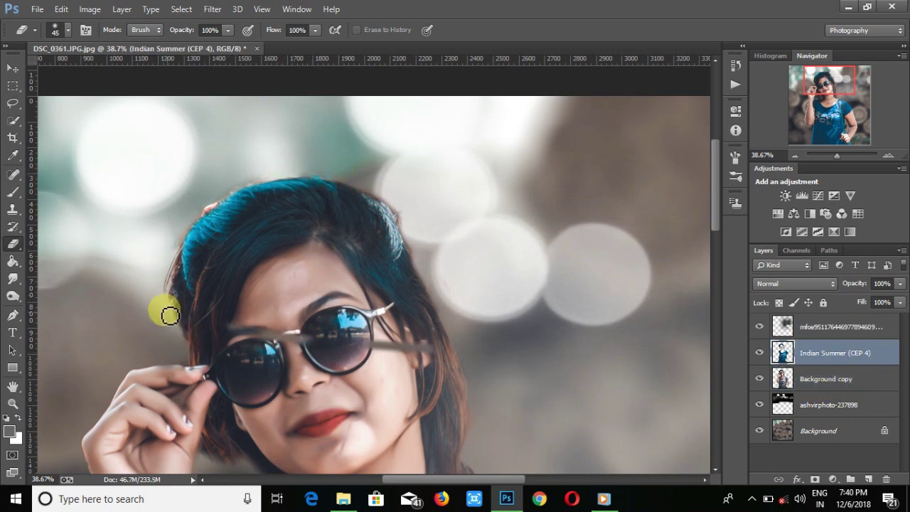
{"action": "mouse_move", "coordinate": [836, 159]}
{"action": "left_mouse_down"}
{"action": "mouse_move", "coordinate": [822, 154]}
{"action": "mouse_move", "coordinate": [830, 156]}
{"action": "left_mouse_up"}
{"action": "key", "text": "alt+bracketleft"}
{"action": "left_click", "coordinate": [788, 356]}
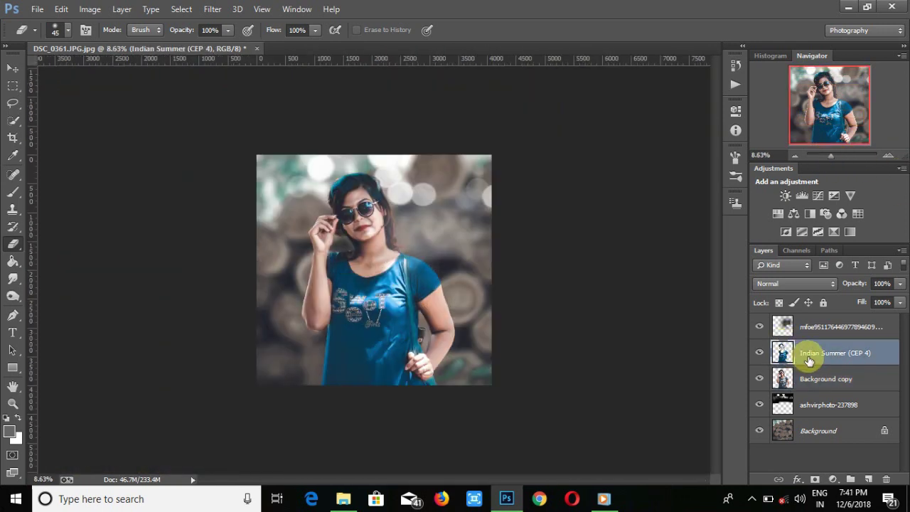
Step: Hide the Indian Summer (CEP 4) and Background copy layers and open the Background layer in the Camera Raw filter
{"action": "left_click", "coordinate": [810, 405]}
{"action": "left_click", "coordinate": [759, 378]}
{"action": "left_click", "coordinate": [759, 353]}
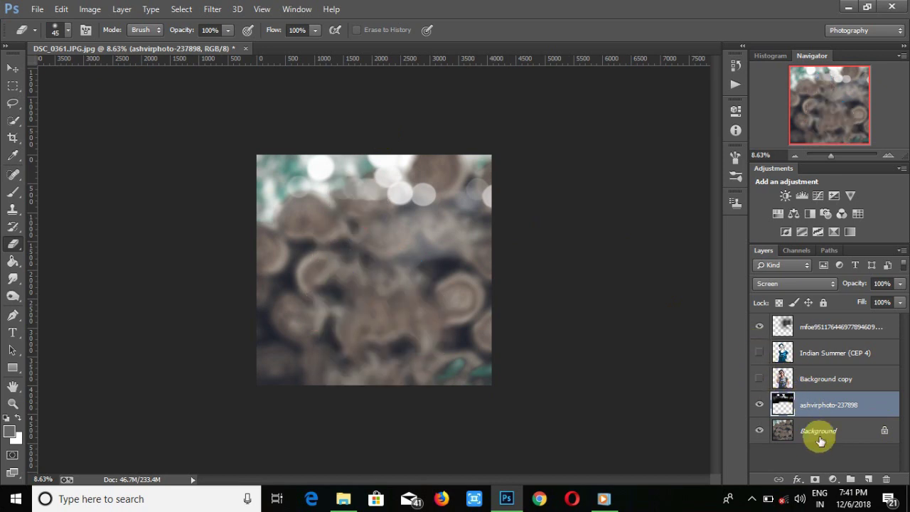
{"action": "left_click", "coordinate": [817, 432]}
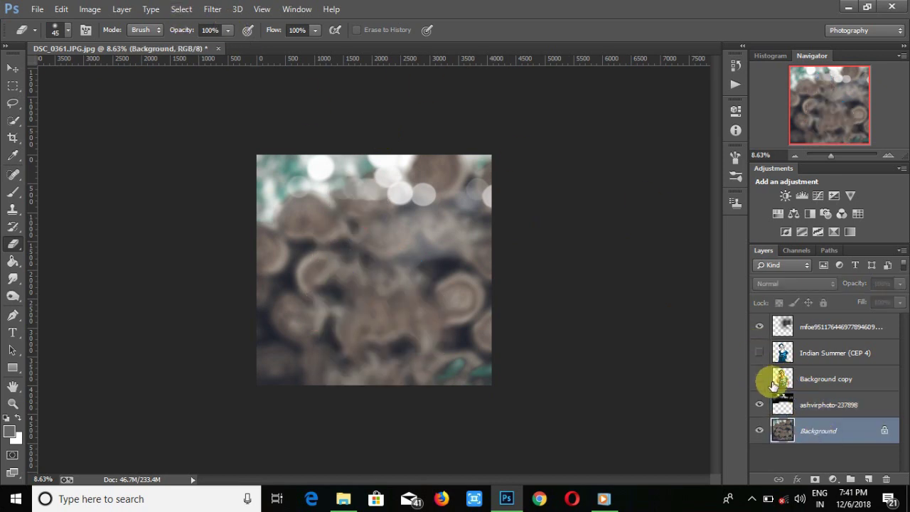
{"action": "left_click", "coordinate": [212, 8]}
{"action": "left_click", "coordinate": [284, 87]}
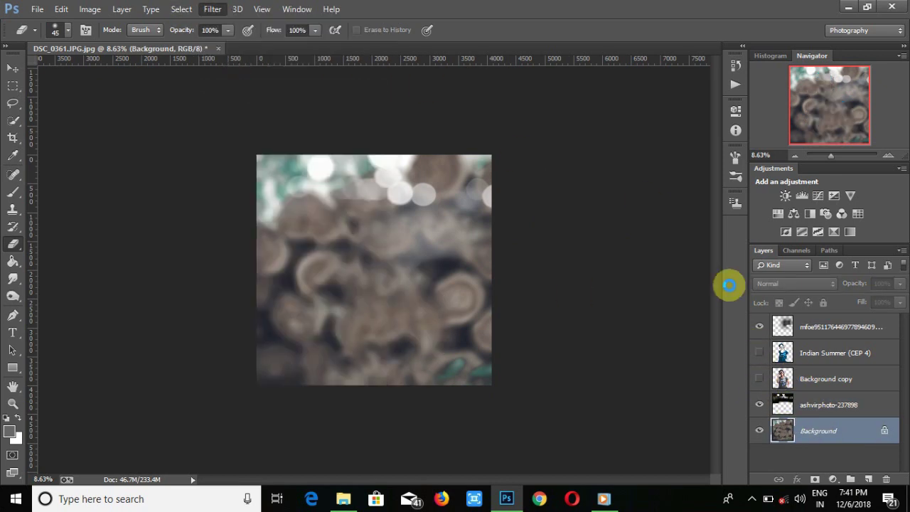
Step: Try two saved settings files on the blurred log background in the Camera Raw filter
{"action": "left_click", "coordinate": [833, 163]}
{"action": "left_click", "coordinate": [825, 252]}
{"action": "left_click_drag", "start_coordinate": [514, 106], "coordinate": [512, 162]}
{"action": "left_click", "coordinate": [258, 228]}
{"action": "left_click", "coordinate": [414, 318]}
{"action": "left_click", "coordinate": [839, 162]}
{"action": "left_click", "coordinate": [824, 251]}
{"action": "left_click_drag", "start_coordinate": [511, 162], "coordinate": [511, 146]}
{"action": "left_click", "coordinate": [262, 131]}
{"action": "left_click", "coordinate": [413, 318]}
Step: Load the dev .xmp settings file in Camera Raw and apply the grading to the Background layer
{"action": "left_click", "coordinate": [839, 162]}
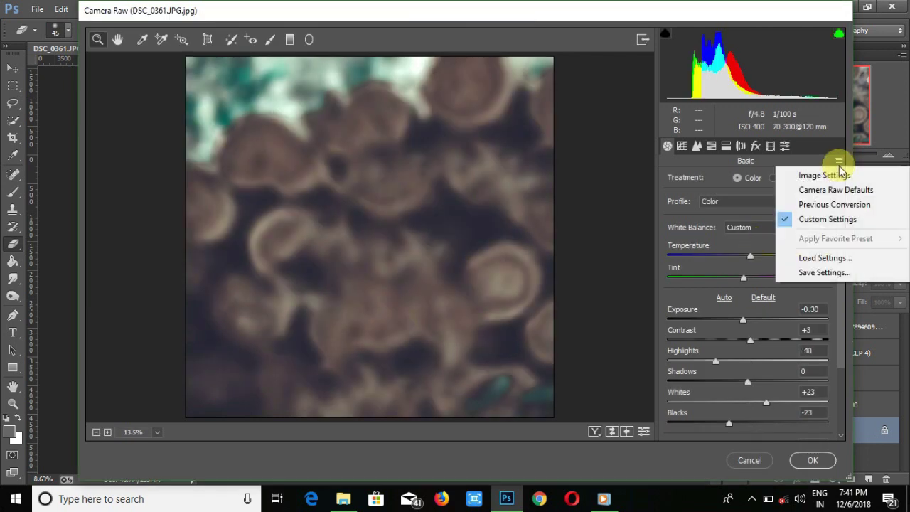
{"action": "left_click", "coordinate": [825, 257]}
{"action": "scroll", "coordinate": [325, 235], "scroll_direction": "down", "scroll_amount": 5}
{"action": "left_click", "coordinate": [250, 179]}
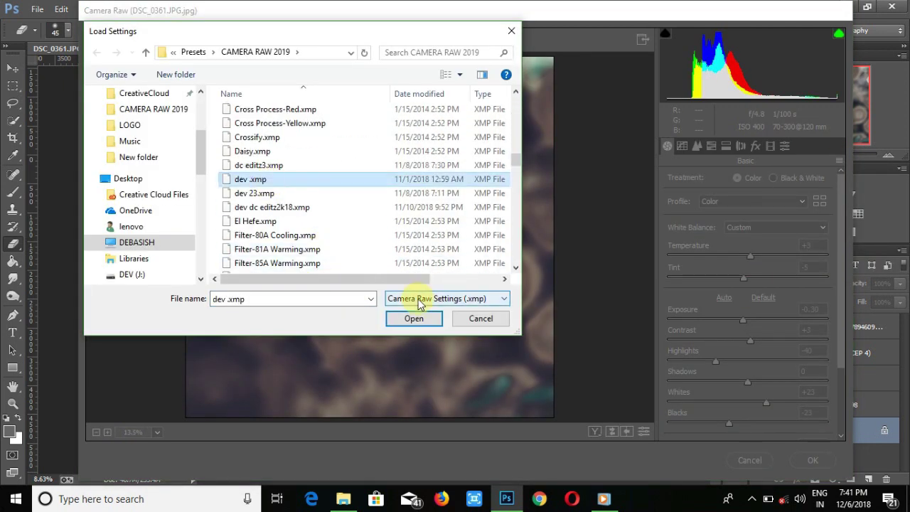
{"action": "left_click", "coordinate": [413, 318]}
{"action": "left_click", "coordinate": [812, 460]}
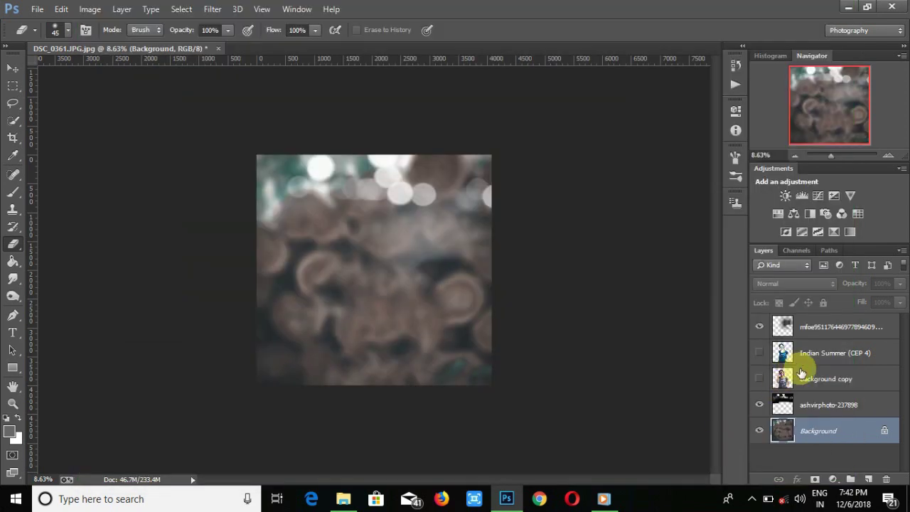
Step: Reapply the last Camera Raw filter to the ashvirphoto-237898 layer
{"action": "left_click", "coordinate": [796, 405]}
{"action": "left_click", "coordinate": [212, 8]}
{"action": "left_click", "coordinate": [239, 28]}
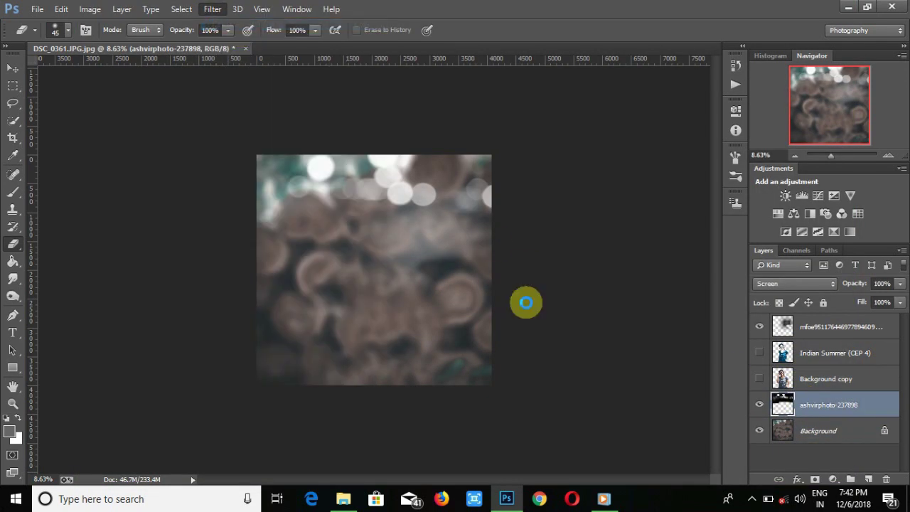
Step: Erase the hard edge of the ashvirphoto-237898 layer across the logs with a 1447 px soft Eraser
{"action": "right_click", "coordinate": [381, 295]}
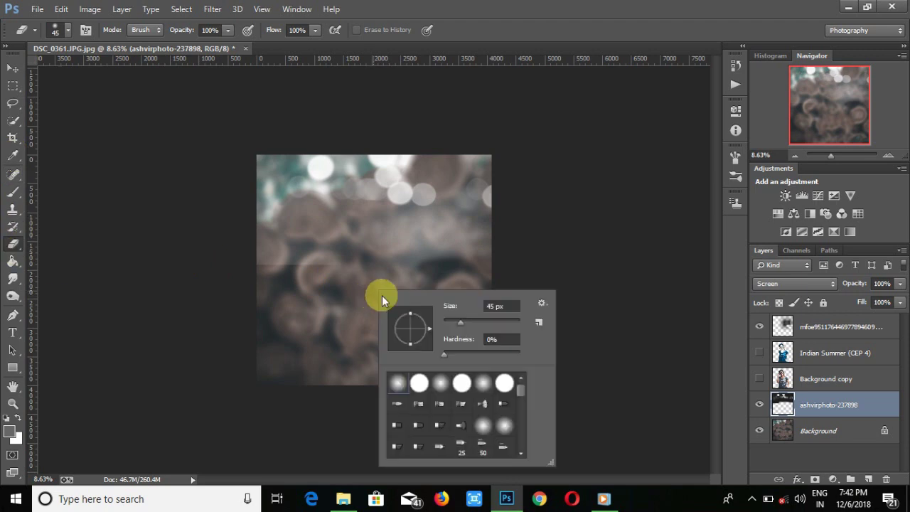
{"action": "left_click", "coordinate": [257, 265]}
{"action": "right_click", "coordinate": [385, 320]}
{"action": "left_click", "coordinate": [534, 336]}
{"action": "left_click", "coordinate": [283, 288]}
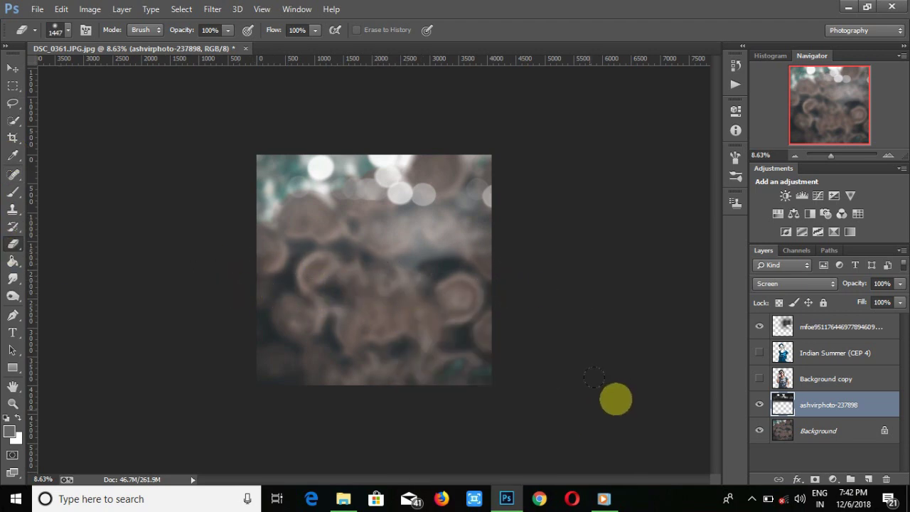
Step: Show the Indian Summer (CEP 4) and Background copy layers again and flatten the image
{"action": "left_click", "coordinate": [759, 353]}
{"action": "left_click", "coordinate": [759, 379]}
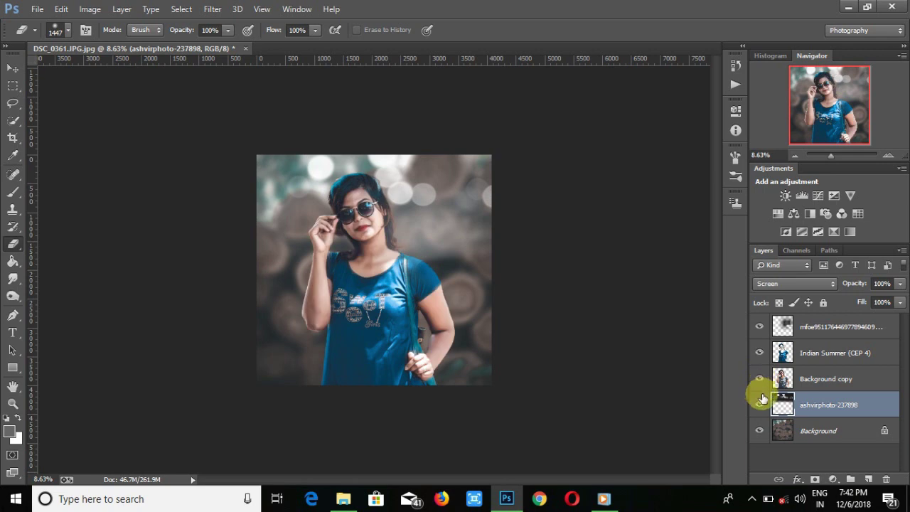
{"action": "right_click", "coordinate": [796, 436]}
{"action": "left_click", "coordinate": [824, 382]}
{"action": "left_click", "coordinate": [211, 9]}
{"action": "key", "text": "Escape"}
Step: Place the black-gradient image from the nested background folders into the photo as an embedded layer
{"action": "left_click", "coordinate": [37, 8]}
{"action": "left_click", "coordinate": [78, 202]}
{"action": "left_click", "coordinate": [57, 220]}
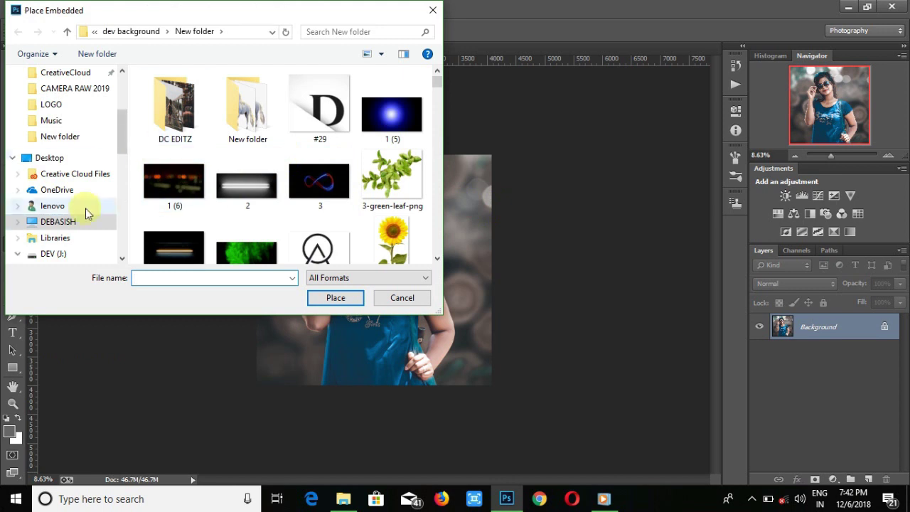
{"action": "scroll", "coordinate": [285, 178], "scroll_direction": "down", "scroll_amount": 3}
{"action": "left_click", "coordinate": [274, 244]}
{"action": "double_click", "coordinate": [274, 244]}
{"action": "double_click", "coordinate": [245, 153]}
{"action": "double_click", "coordinate": [245, 107]}
{"action": "double_click", "coordinate": [177, 110]}
{"action": "double_click", "coordinate": [186, 121]}
{"action": "scroll", "coordinate": [241, 215], "scroll_direction": "down", "scroll_amount": 10}
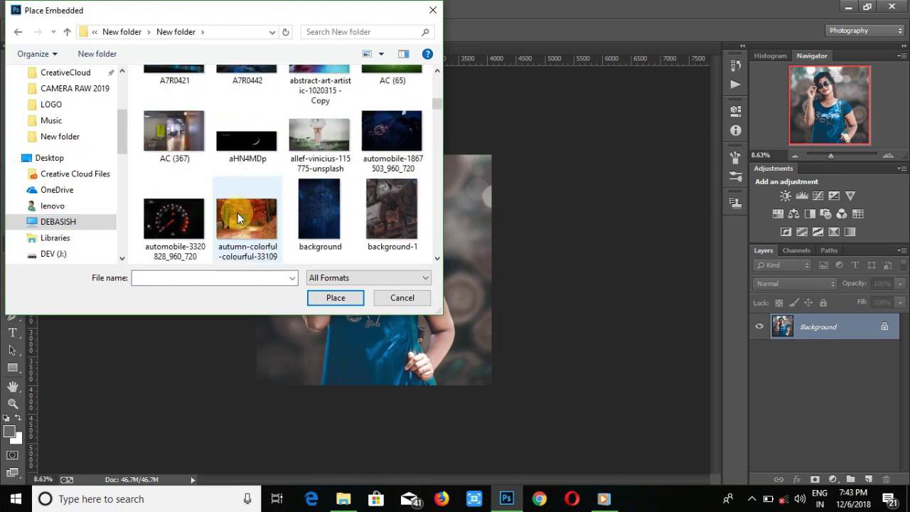
{"action": "double_click", "coordinate": [330, 217]}
Step: Stretch the black-gradient image past the photo's edges and lighten it over the woman with the Eraser
{"action": "left_click_drag", "start_coordinate": [491, 385], "coordinate": [504, 431]}
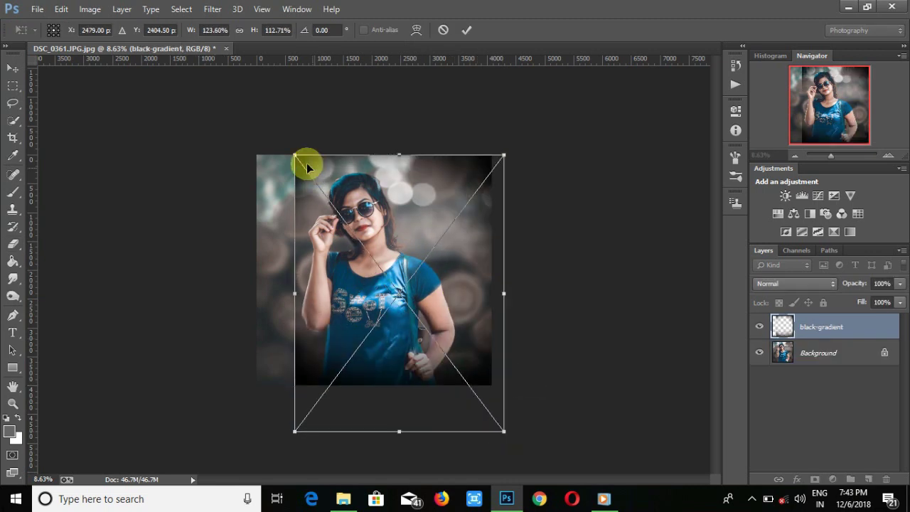
{"action": "left_click_drag", "start_coordinate": [298, 160], "coordinate": [192, 92]}
{"action": "left_click", "coordinate": [466, 30]}
{"action": "key", "text": "e"}
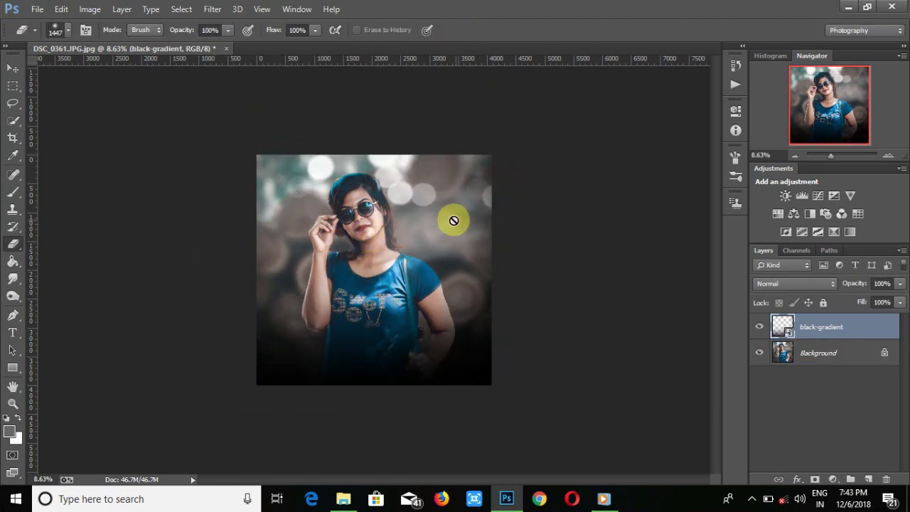
Step: Flatten the black gradient into the photo and open the image in the Camera Raw filter
{"action": "left_click", "coordinate": [824, 352]}
{"action": "right_click", "coordinate": [822, 363]}
{"action": "left_click", "coordinate": [804, 332]}
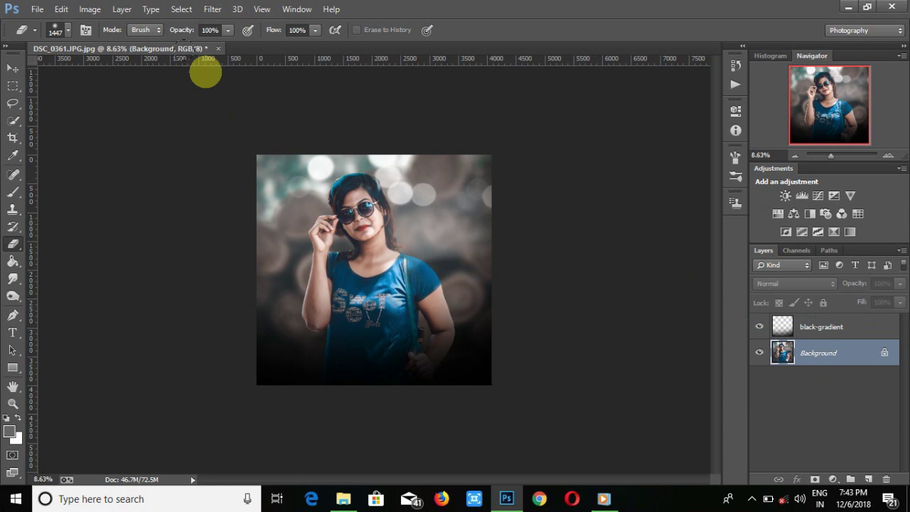
{"action": "left_click", "coordinate": [213, 10]}
{"action": "left_click", "coordinate": [274, 86]}
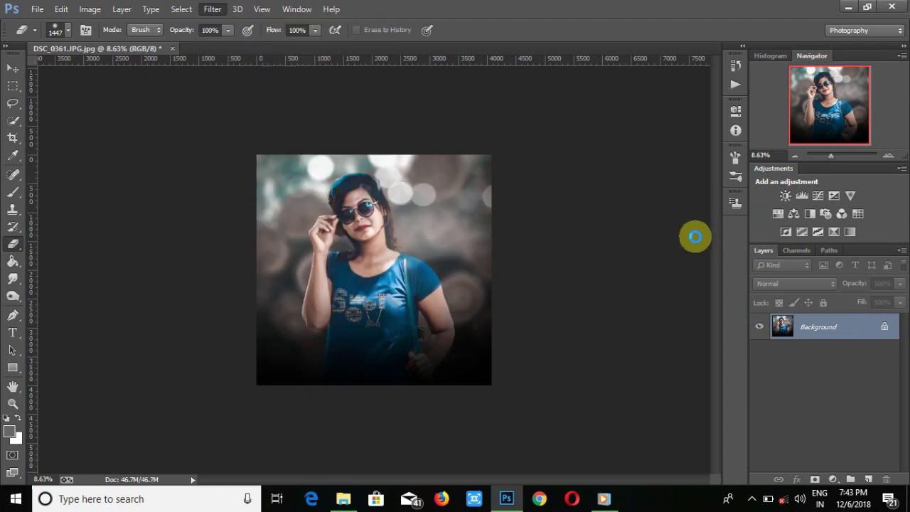
Step: Try dev 23.xmp and another saved settings file in Camera Raw and apply the grading to the flattened image
{"action": "left_click", "coordinate": [839, 161]}
{"action": "left_click", "coordinate": [823, 258]}
{"action": "left_click_drag", "start_coordinate": [516, 135], "coordinate": [516, 163]}
{"action": "scroll", "coordinate": [253, 173], "scroll_direction": "up", "scroll_amount": 3}
{"action": "left_click", "coordinate": [257, 199]}
{"action": "left_click", "coordinate": [274, 187]}
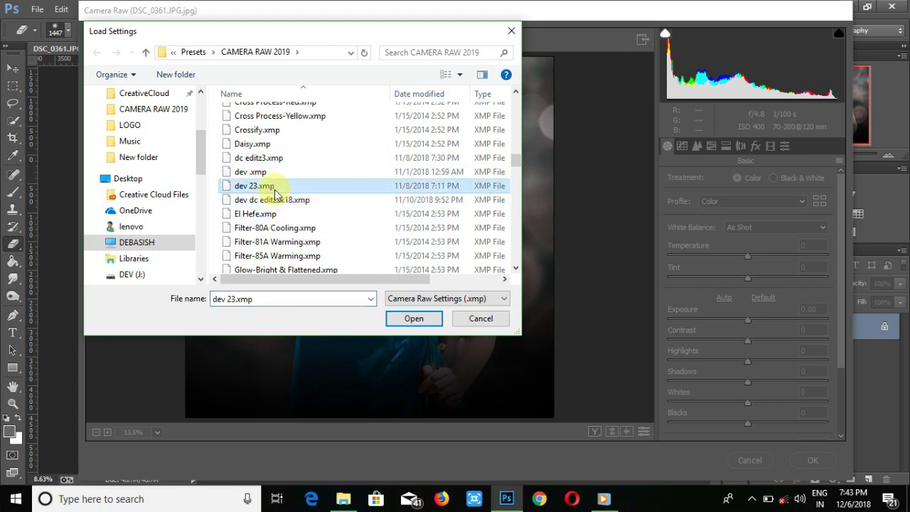
{"action": "left_click", "coordinate": [413, 318]}
{"action": "left_click", "coordinate": [840, 161]}
{"action": "left_click", "coordinate": [789, 259]}
{"action": "scroll", "coordinate": [386, 242], "scroll_direction": "down", "scroll_amount": 10}
{"action": "left_click", "coordinate": [284, 168]}
{"action": "left_click", "coordinate": [414, 318]}
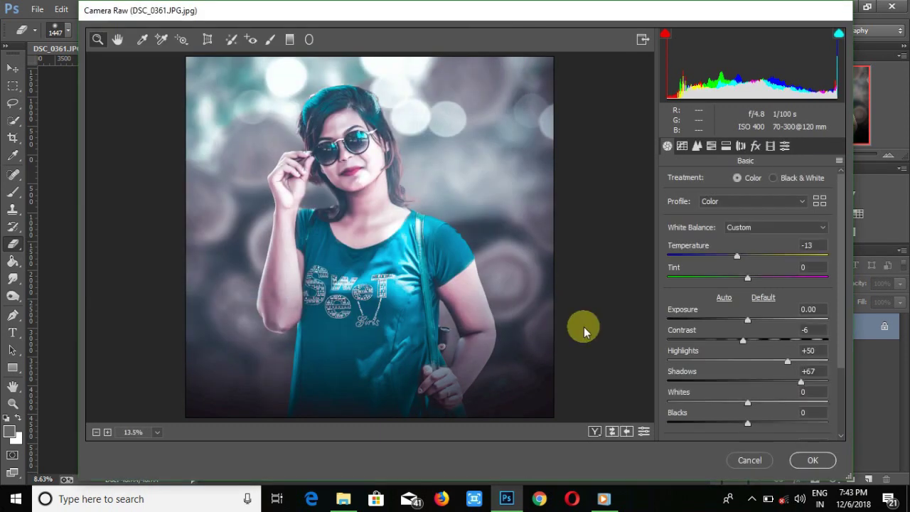
{"action": "key", "text": "Return"}
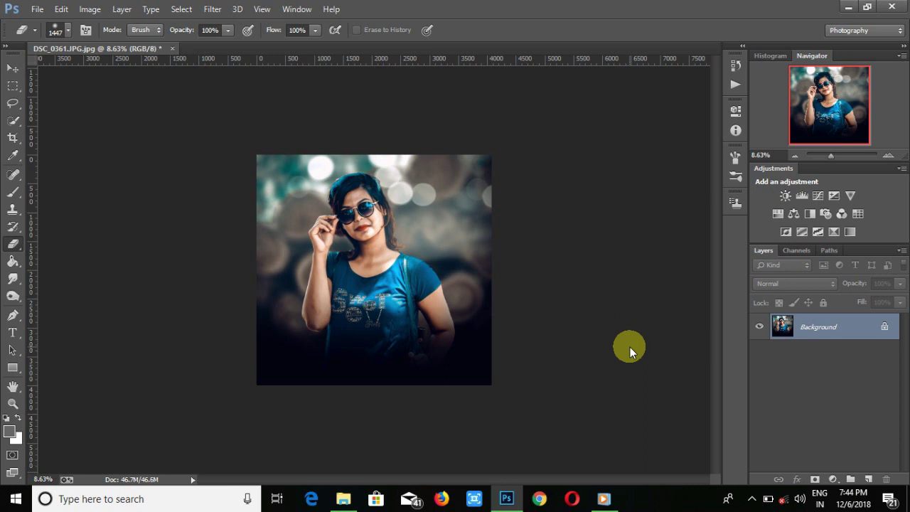
Step: Place the Untitled-1 logo image from the LOGO folder on drive F into the photo
{"action": "left_click", "coordinate": [37, 9]}
{"action": "left_click", "coordinate": [98, 202]}
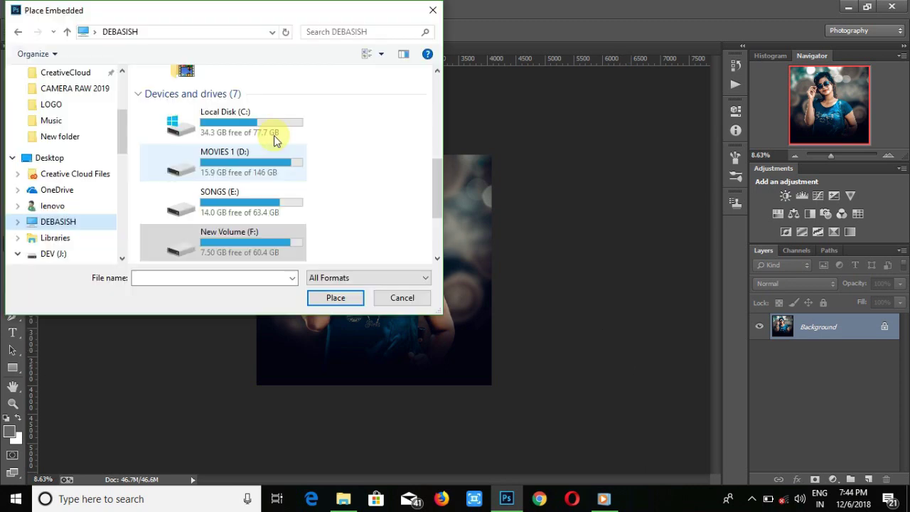
{"action": "double_click", "coordinate": [256, 241]}
{"action": "double_click", "coordinate": [341, 130]}
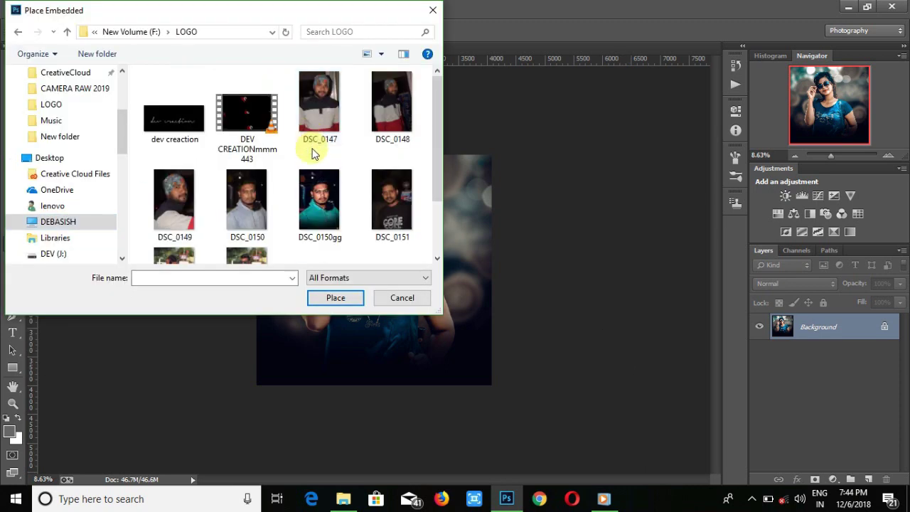
{"action": "scroll", "coordinate": [327, 184], "scroll_direction": "down", "scroll_amount": 5}
{"action": "left_click", "coordinate": [390, 213]}
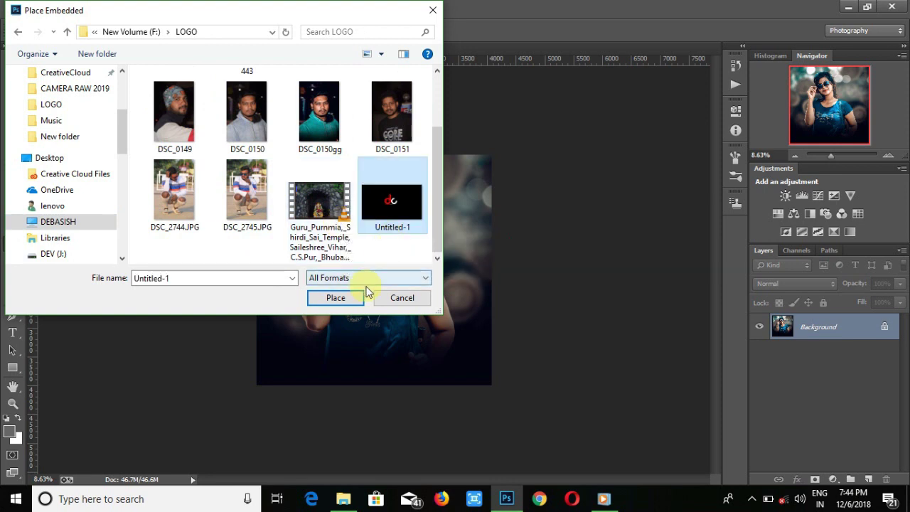
{"action": "left_click", "coordinate": [342, 297]}
Step: Position the logo in the photo's lower-right corner and set its blend mode to Screen
{"action": "left_click_drag", "start_coordinate": [395, 281], "coordinate": [497, 372]}
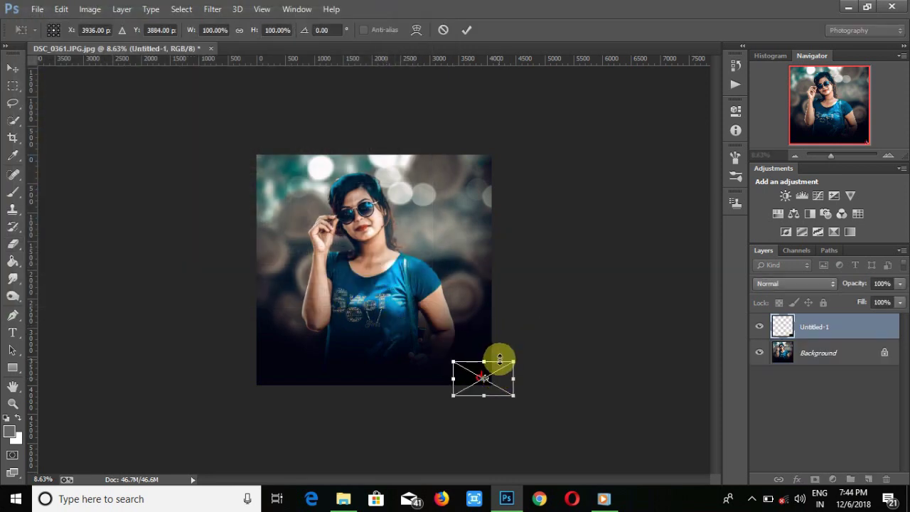
{"action": "left_click", "coordinate": [803, 285]}
{"action": "left_click", "coordinate": [771, 118]}
{"action": "left_click", "coordinate": [466, 30]}
{"action": "key", "text": "e"}
{"action": "left_click", "coordinate": [478, 283]}
{"action": "key", "text": "Escape"}
{"action": "left_click", "coordinate": [13, 68]}
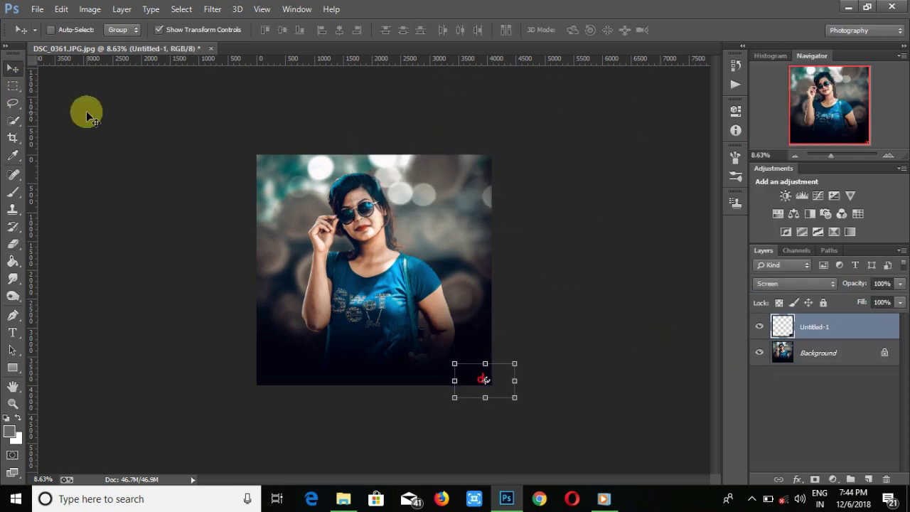
Step: Flatten the logo into the photo and convert the Background to a regular layer without adding layer styles
{"action": "left_click", "coordinate": [792, 355]}
{"action": "left_click", "coordinate": [797, 323]}
{"action": "right_click", "coordinate": [813, 359]}
{"action": "left_click", "coordinate": [813, 305]}
{"action": "double_click", "coordinate": [813, 324]}
{"action": "left_click", "coordinate": [573, 157]}
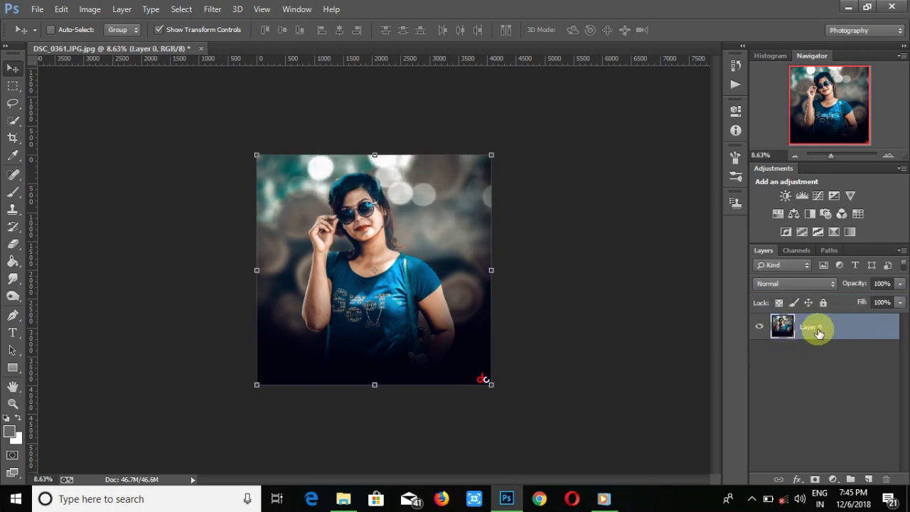
{"action": "double_click", "coordinate": [874, 339]}
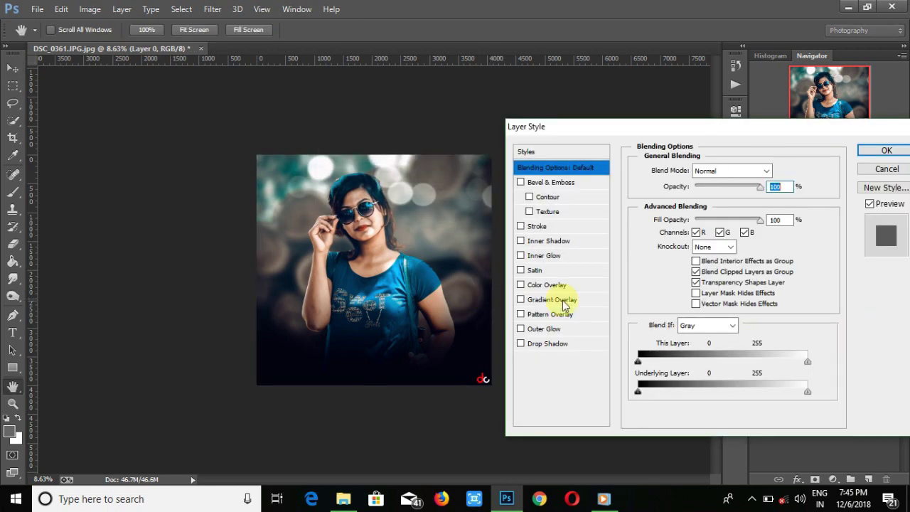
{"action": "left_click", "coordinate": [880, 151]}
Step: Smudge the loose hair between the raised hand and the neck downward with a 93 px bristle brush at 50% strength
{"action": "left_click", "coordinate": [837, 154]}
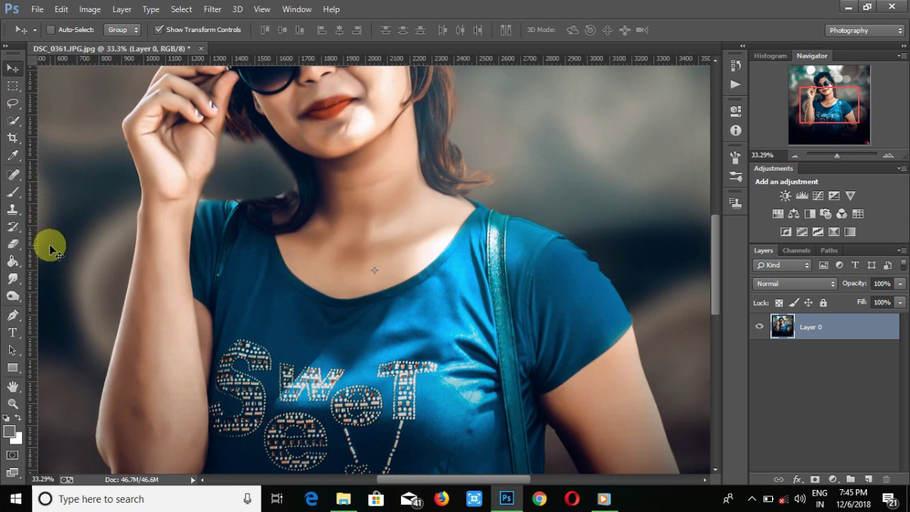
{"action": "left_click", "coordinate": [13, 279]}
{"action": "right_click", "coordinate": [264, 152]}
{"action": "left_click", "coordinate": [377, 187]}
{"action": "left_click", "coordinate": [242, 135]}
{"action": "mouse_move", "coordinate": [244, 157]}
{"action": "left_mouse_down"}
{"action": "mouse_move", "coordinate": [235, 128]}
{"action": "mouse_move", "coordinate": [272, 156]}
{"action": "left_mouse_up"}
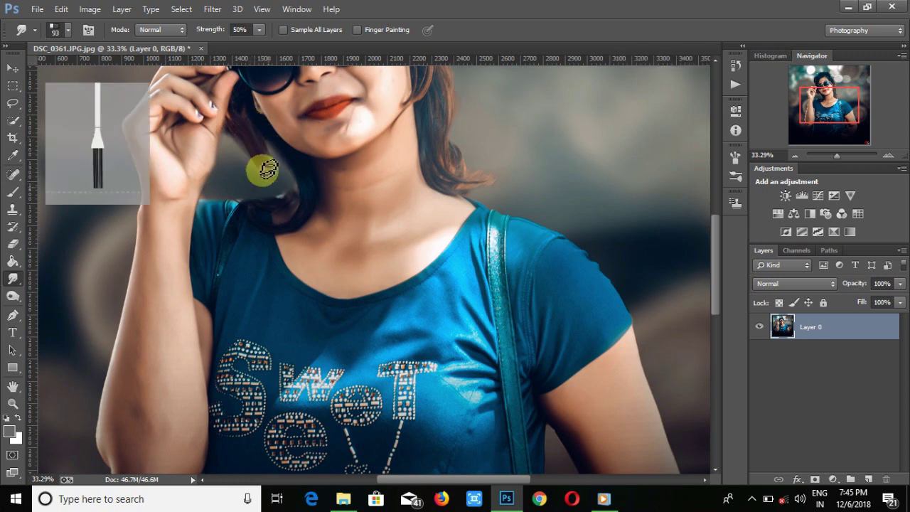
{"action": "mouse_move", "coordinate": [256, 158]}
{"action": "left_mouse_down"}
{"action": "mouse_move", "coordinate": [267, 187]}
{"action": "mouse_move", "coordinate": [246, 141]}
{"action": "mouse_move", "coordinate": [250, 186]}
{"action": "mouse_move", "coordinate": [256, 164]}
{"action": "mouse_move", "coordinate": [297, 185]}
{"action": "mouse_move", "coordinate": [260, 161]}
{"action": "mouse_move", "coordinate": [281, 187]}
{"action": "left_mouse_up"}
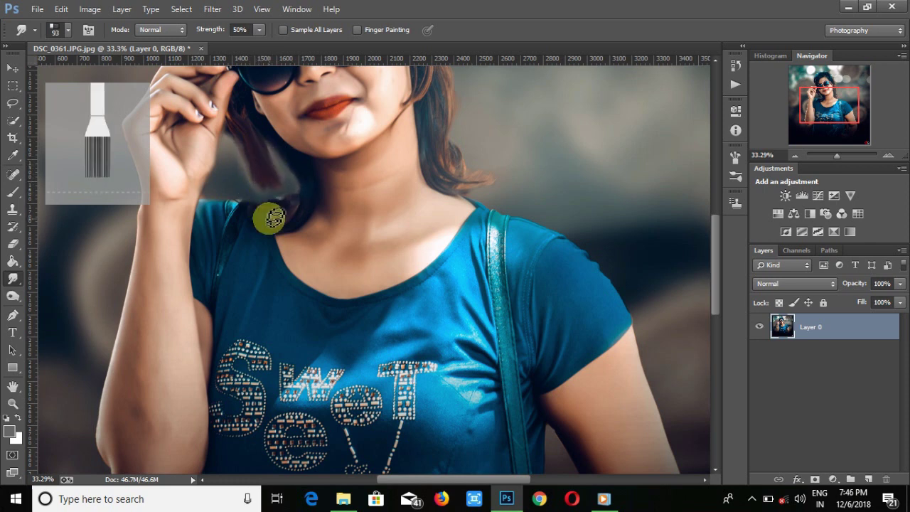
Step: Clone the blurred background over the smudged hair end and the area above the shoulder with a 132 px Clone Stamp
{"action": "left_click_drag", "start_coordinate": [837, 155], "coordinate": [833, 158]}
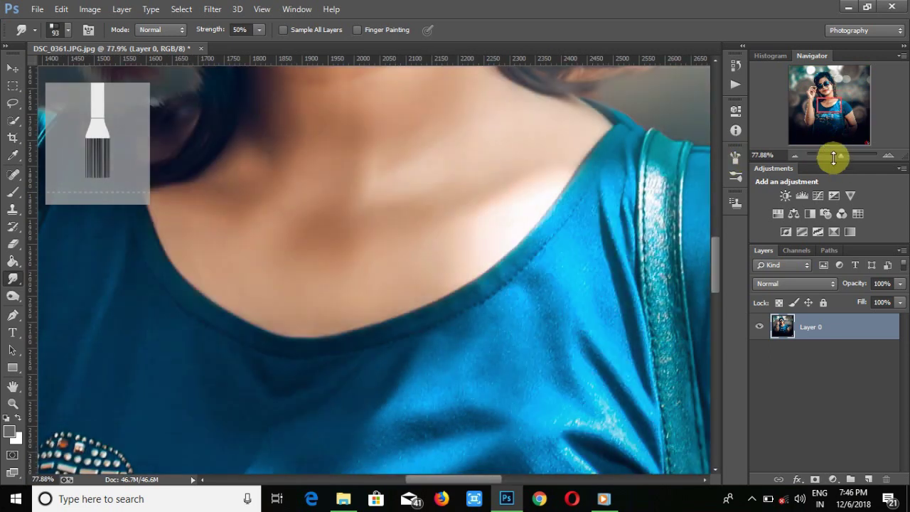
{"action": "key", "text": "ctrl+0"}
{"action": "left_click", "coordinate": [13, 243]}
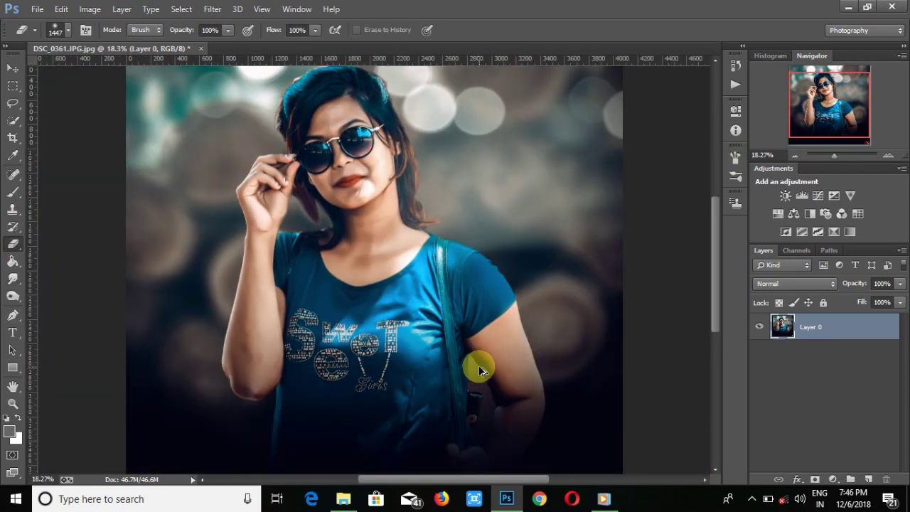
{"action": "scroll", "coordinate": [426, 182], "scroll_direction": "up", "scroll_amount": 5}
{"action": "left_click", "coordinate": [13, 209]}
{"action": "right_click", "coordinate": [129, 266]}
{"action": "key", "text": "Return"}
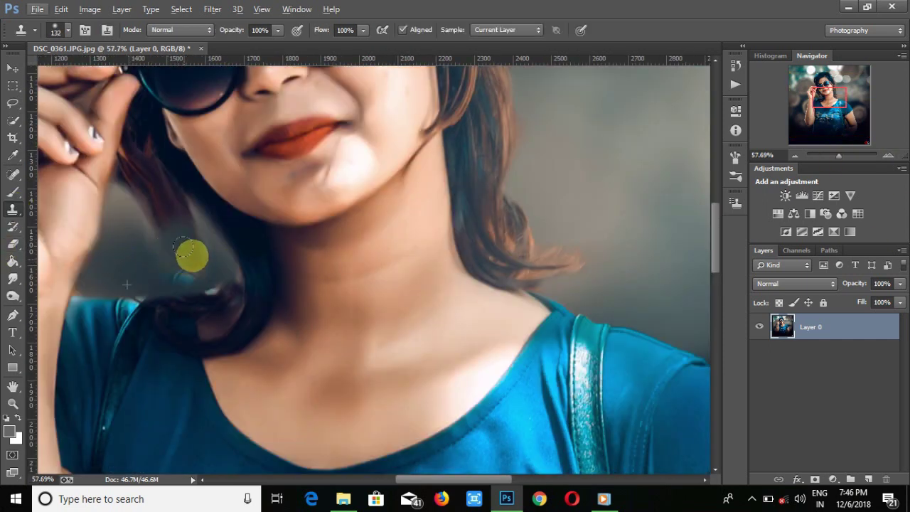
{"action": "key", "text": "ctrl+z"}
{"action": "left_click_drag", "start_coordinate": [135, 268], "coordinate": [119, 251]}
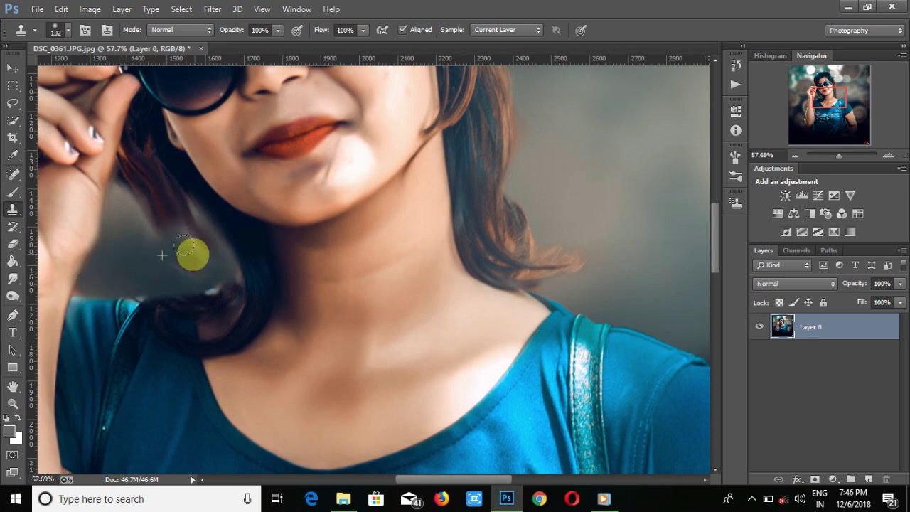
Step: Refine the background just below the loose hair strand with a soft 29 px Clone Stamp at 0% hardness
{"action": "right_click", "coordinate": [81, 226]}
{"action": "left_click_drag", "start_coordinate": [175, 256], "coordinate": [167, 258]}
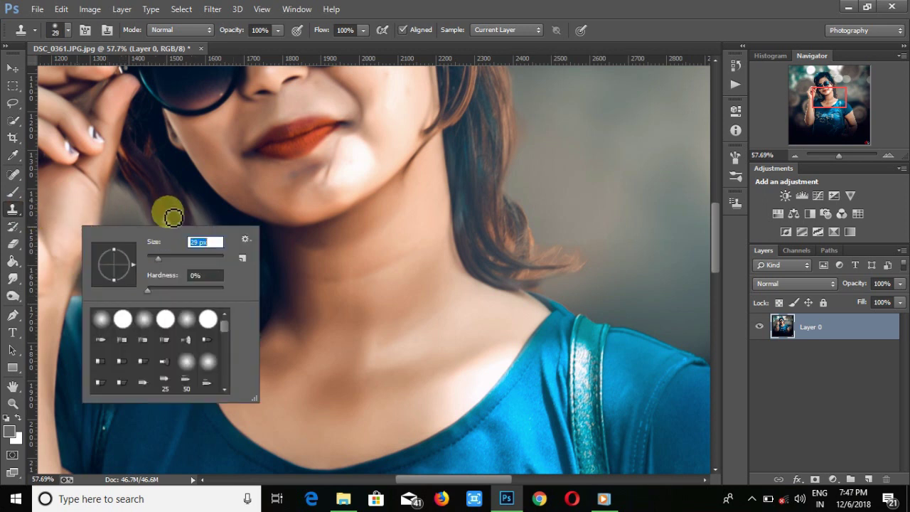
{"action": "key", "text": "Return"}
{"action": "mouse_move", "coordinate": [154, 264]}
{"action": "left_mouse_down"}
{"action": "mouse_move", "coordinate": [194, 262]}
{"action": "mouse_move", "coordinate": [174, 267]}
{"action": "mouse_move", "coordinate": [196, 244]}
{"action": "mouse_move", "coordinate": [123, 232]}
{"action": "mouse_move", "coordinate": [171, 228]}
{"action": "mouse_move", "coordinate": [177, 254]}
{"action": "mouse_move", "coordinate": [122, 257]}
{"action": "mouse_move", "coordinate": [131, 270]}
{"action": "mouse_move", "coordinate": [204, 243]}
{"action": "mouse_move", "coordinate": [181, 266]}
{"action": "mouse_move", "coordinate": [193, 270]}
{"action": "mouse_move", "coordinate": [155, 236]}
{"action": "mouse_move", "coordinate": [162, 228]}
{"action": "mouse_move", "coordinate": [165, 277]}
{"action": "mouse_move", "coordinate": [199, 256]}
{"action": "mouse_move", "coordinate": [187, 257]}
{"action": "mouse_move", "coordinate": [213, 258]}
{"action": "mouse_move", "coordinate": [205, 261]}
{"action": "mouse_move", "coordinate": [202, 227]}
{"action": "mouse_move", "coordinate": [208, 244]}
{"action": "mouse_move", "coordinate": [187, 256]}
{"action": "mouse_move", "coordinate": [132, 210]}
{"action": "mouse_move", "coordinate": [168, 259]}
{"action": "left_mouse_up"}
Step: Heal the lower tip of the loose hair with a 140 px content-aware Spot Healing Brush
{"action": "left_click", "coordinate": [12, 174]}
{"action": "right_click", "coordinate": [177, 232]}
{"action": "type", "text": "140"}
{"action": "key", "text": "Return"}
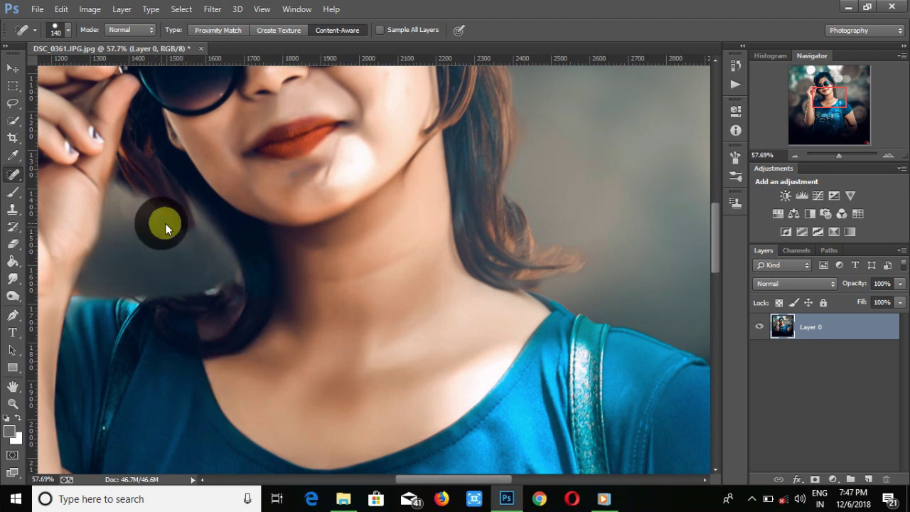
Step: Smudge the hair beside the cheek again, drawing its strands down toward the shoulder
{"action": "left_click_drag", "start_coordinate": [839, 155], "coordinate": [836, 156]}
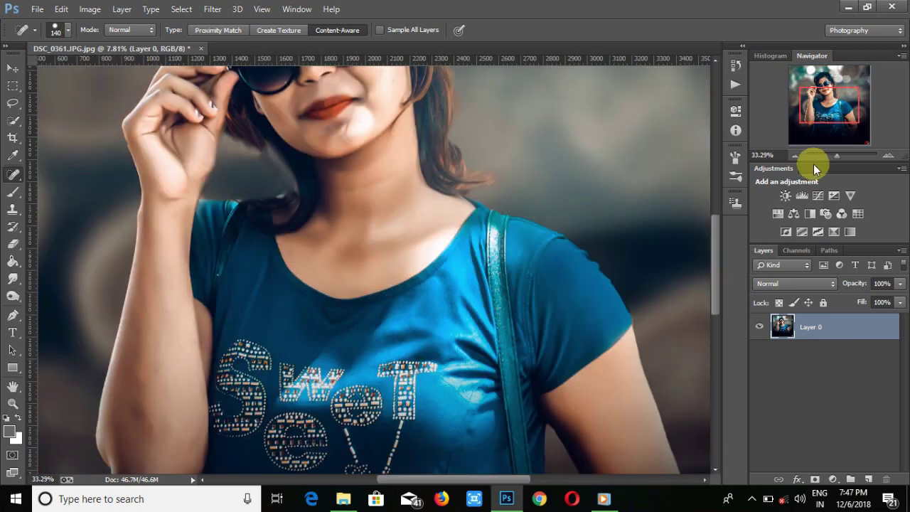
{"action": "left_click", "coordinate": [13, 279]}
{"action": "left_click_drag", "start_coordinate": [243, 148], "coordinate": [257, 178]}
{"action": "left_click_drag", "start_coordinate": [242, 147], "coordinate": [288, 190]}
Step: Add a Stroke layer style to Layer 0, positioned Inside with a size of 4 px
{"action": "left_click_drag", "start_coordinate": [836, 155], "coordinate": [832, 156]}
{"action": "key", "text": "v"}
{"action": "right_click", "coordinate": [821, 323]}
{"action": "key", "text": "Escape"}
{"action": "double_click", "coordinate": [825, 326]}
{"action": "double_click", "coordinate": [866, 330]}
{"action": "left_click", "coordinate": [536, 226]}
{"action": "left_click", "coordinate": [703, 185]}
{"action": "left_click", "coordinate": [700, 188]}
{"action": "left_click_drag", "start_coordinate": [690, 170], "coordinate": [686, 170]}
Step: Pick the stroke's colour and apply the layer style to Layer 0
{"action": "left_click", "coordinate": [666, 261]}
{"action": "left_click", "coordinate": [281, 204]}
{"action": "key", "text": "Return"}
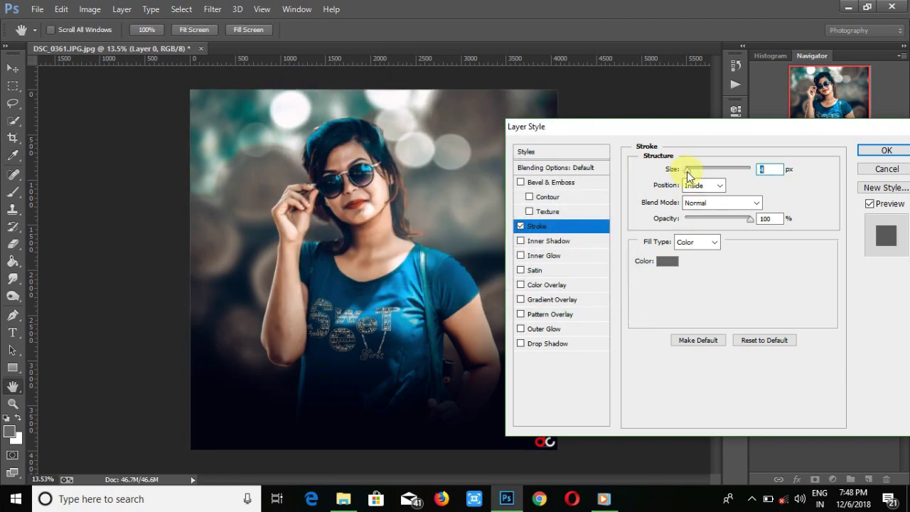
{"action": "left_click", "coordinate": [882, 150]}
{"action": "left_click", "coordinate": [752, 498]}
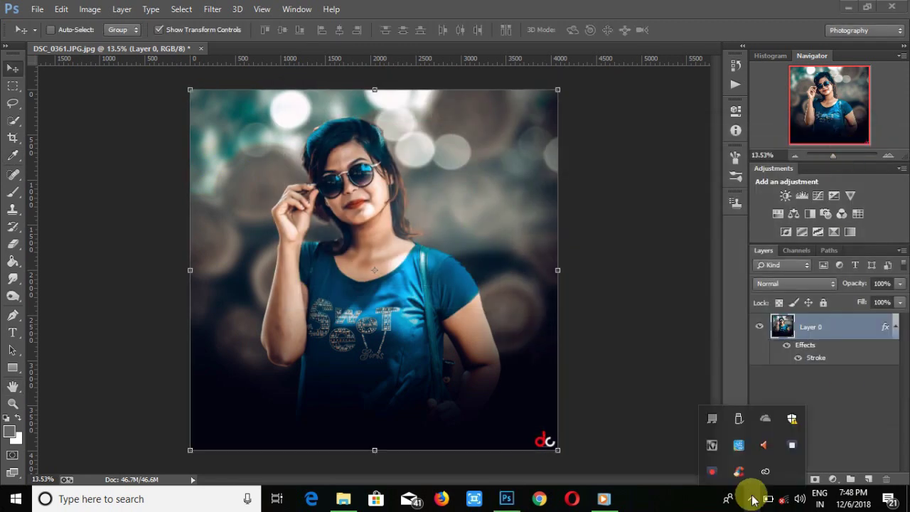